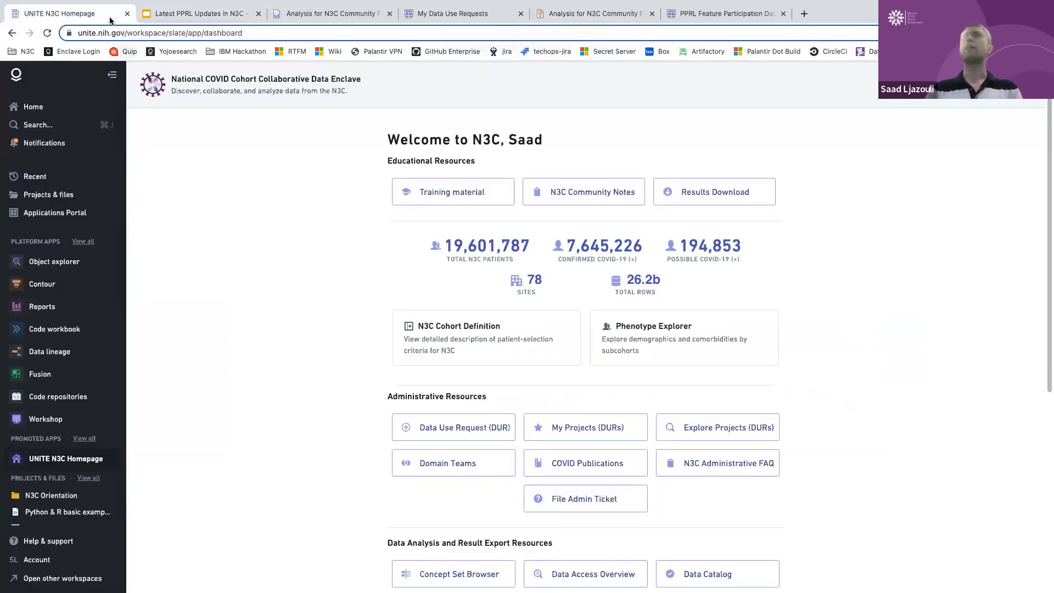
Step: Look over the enclave homepage's resources and open the Data Use Request (DUR) form
left_click_drag(98, 17, 225, 14)
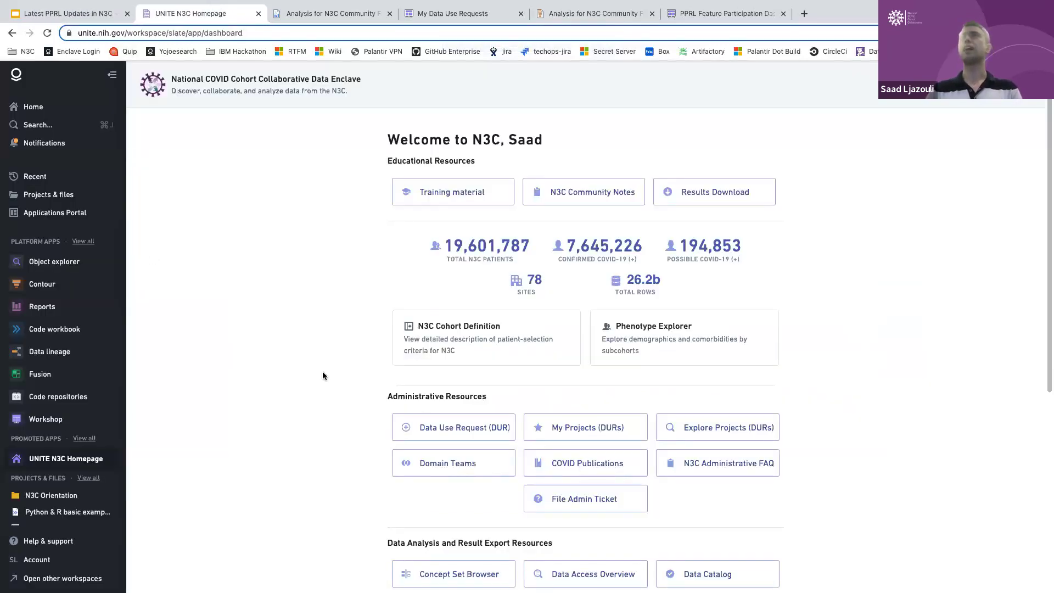
scroll(322, 375, "down", 1)
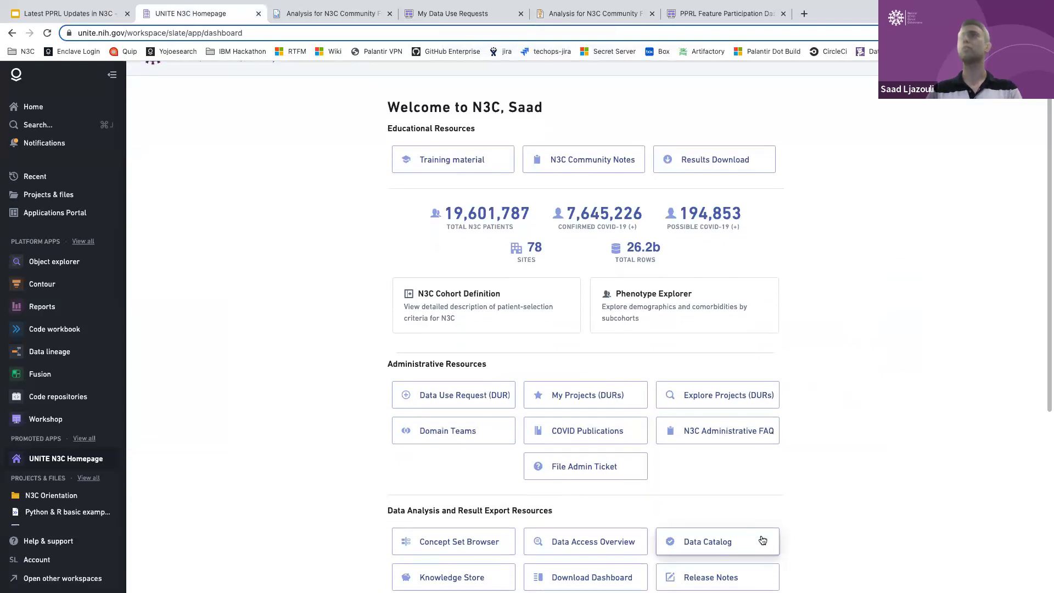
scroll(862, 483, "down", 1)
scroll(862, 484, "up", 2)
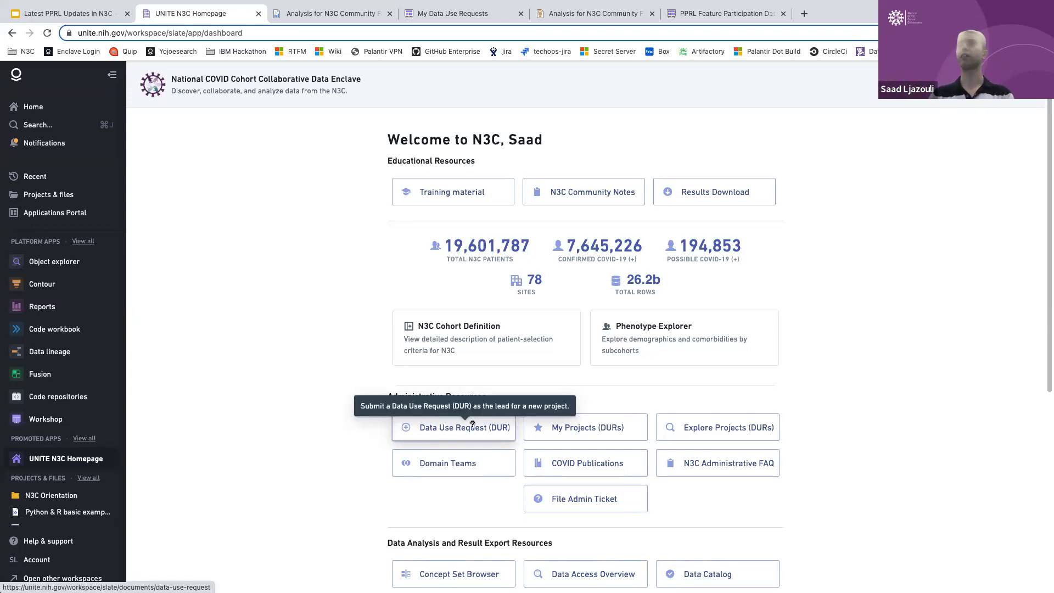
left_click(472, 427)
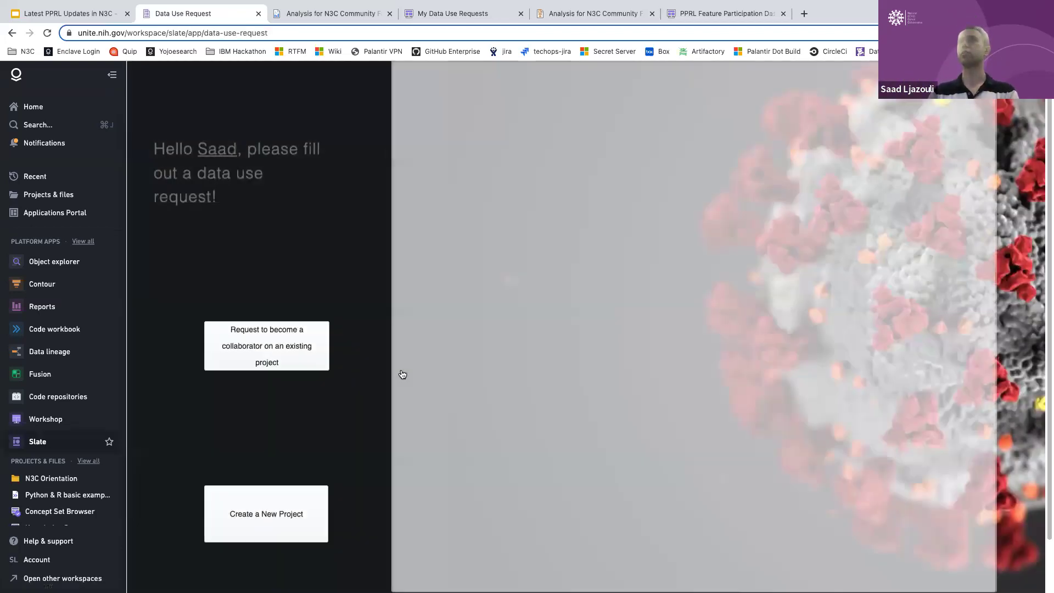
Step: Request Limited Data Set (Level 3) access and select Mortality and Viral Variants as the PPRL external datasets
scroll(549, 391, "down", 8)
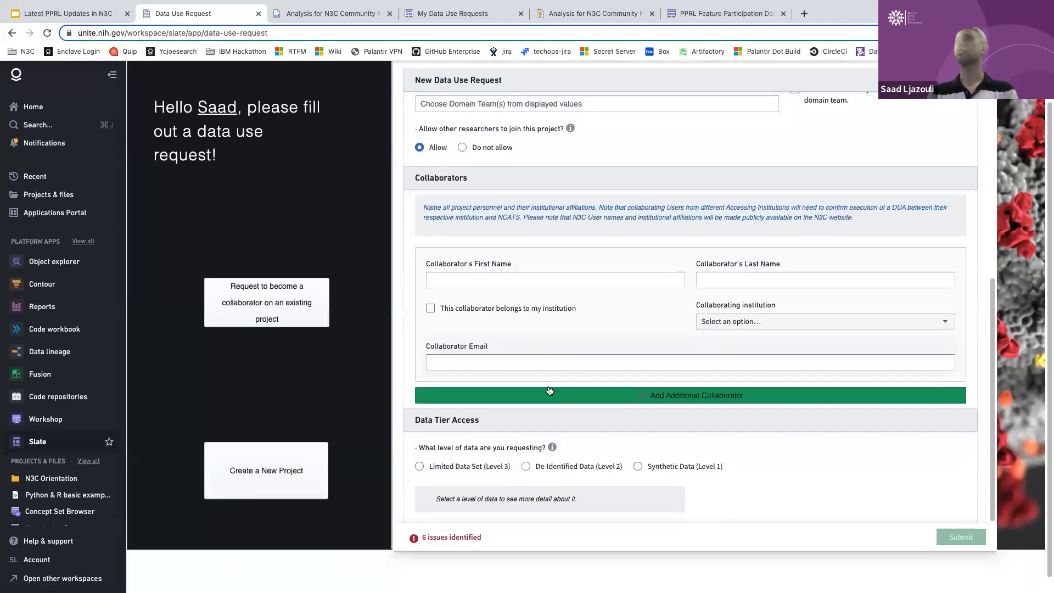
scroll(550, 391, "down", 1)
left_click(457, 452)
scroll(462, 428, "down", 5)
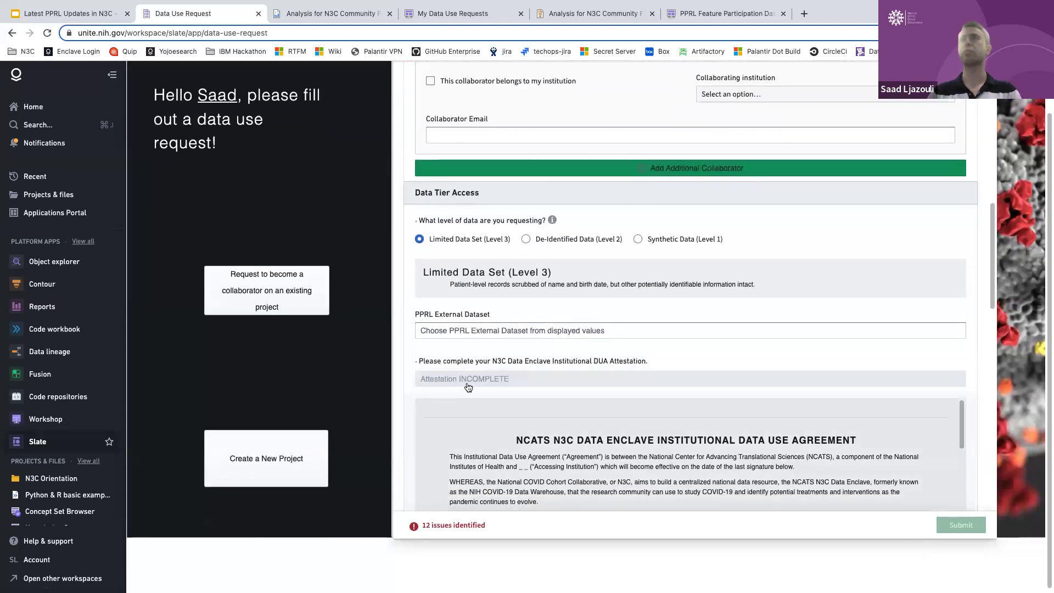
left_click(501, 325)
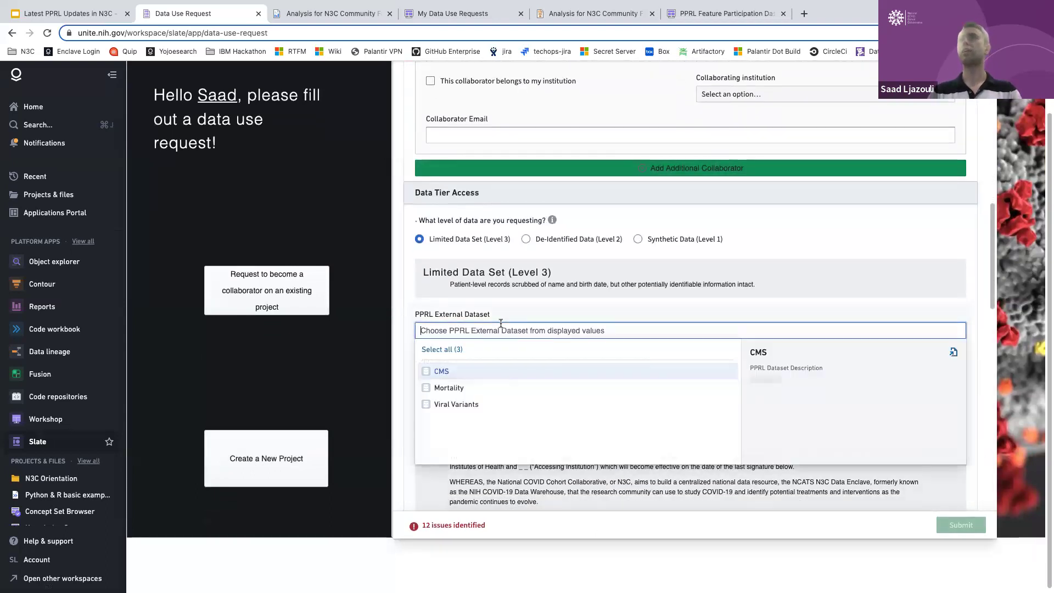
left_click(527, 390)
left_click(516, 404)
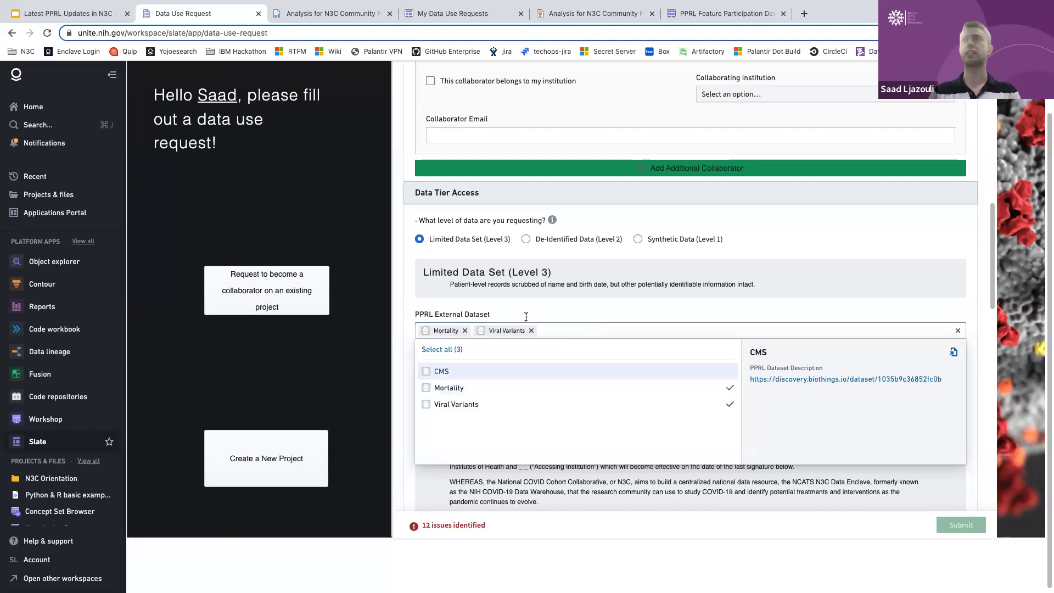
Step: Leave the data use request form without saving and return to the N3C homepage
left_click(12, 35)
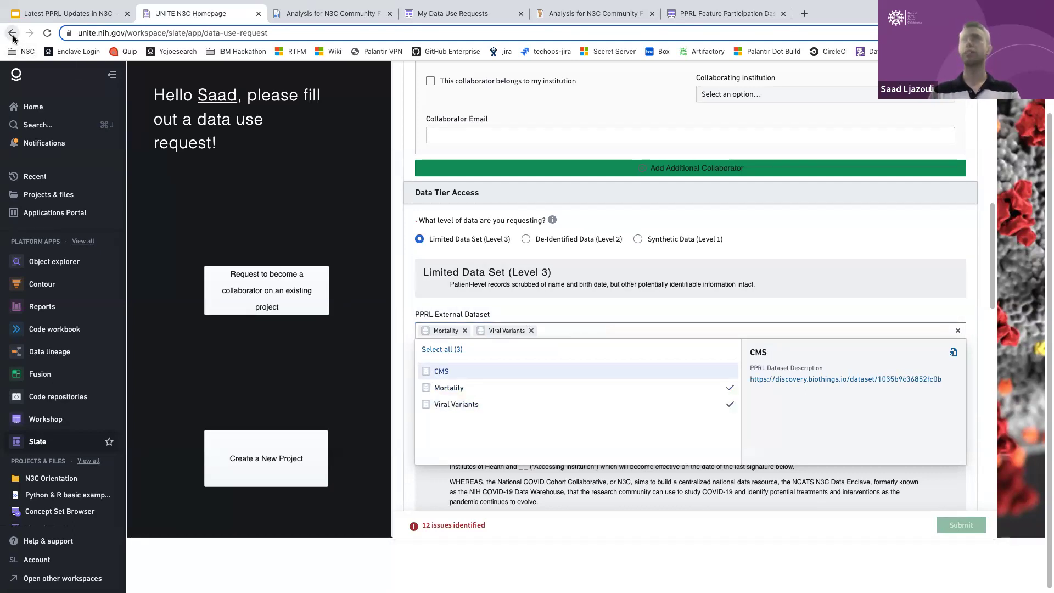
left_click(59, 108)
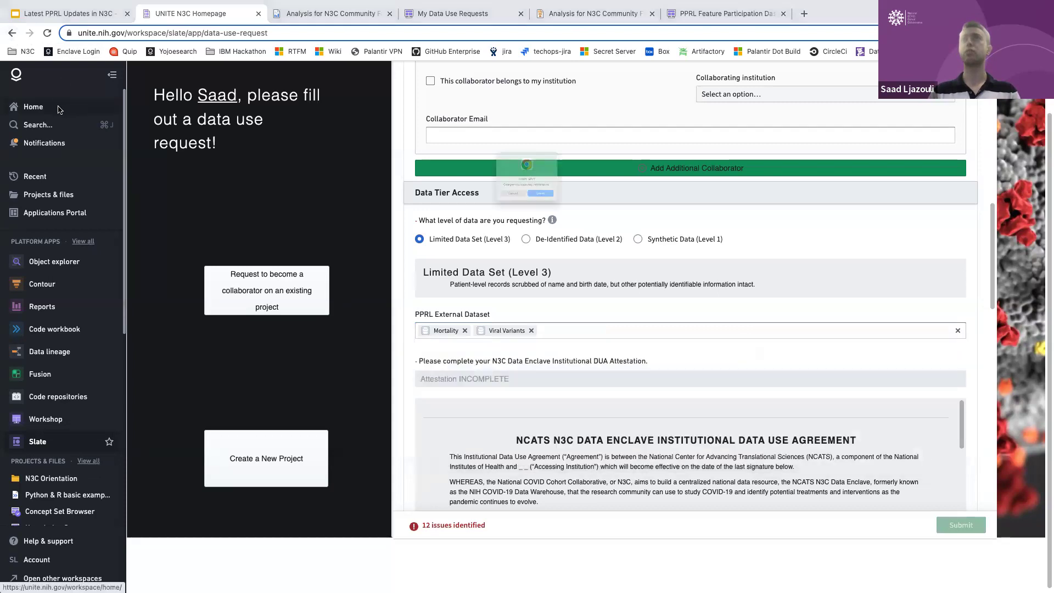
left_click(571, 217)
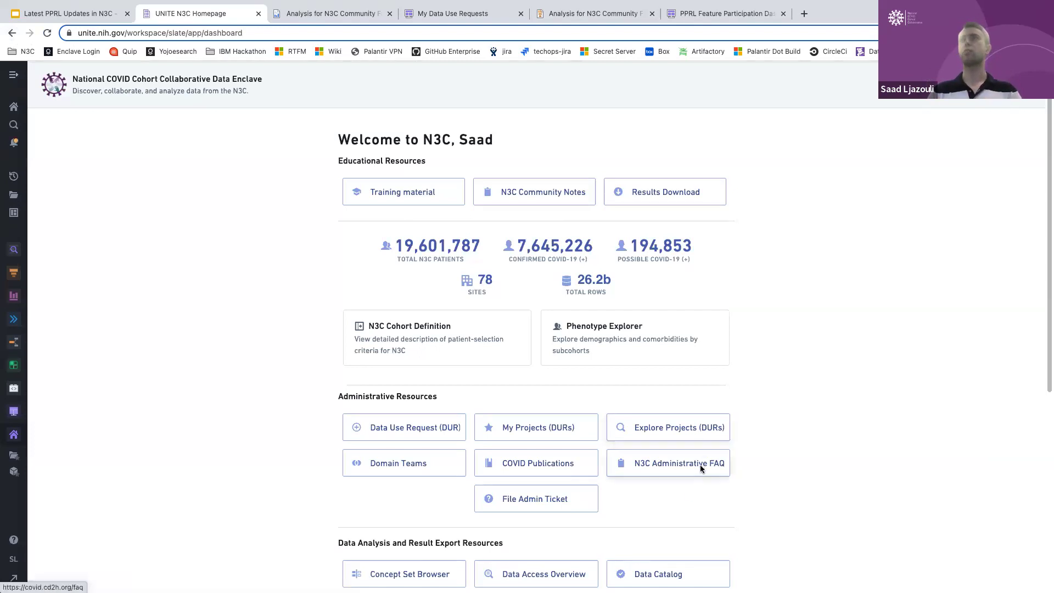
Step: Open My Projects (DURs), switch to the populated request list, and examine the long-COVID project's DAC decision, expiration date and renewal option
left_click(544, 428)
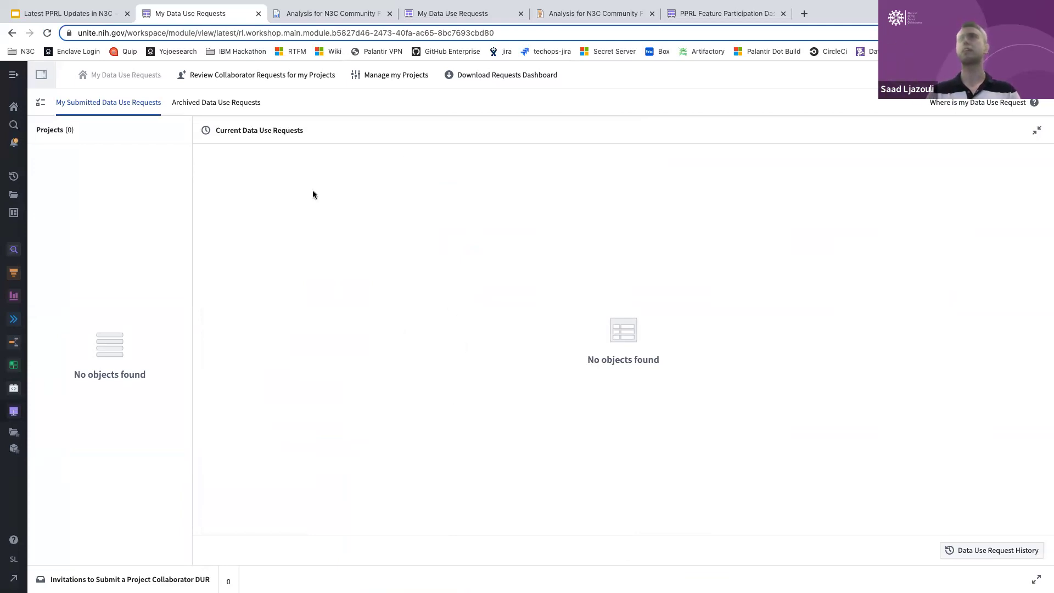
left_click(421, 17)
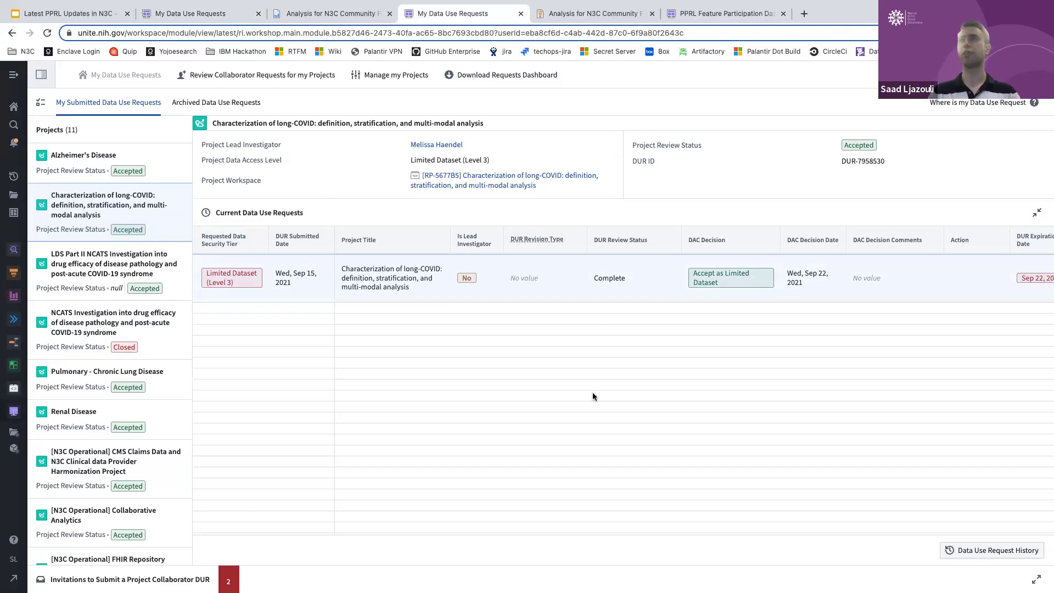
scroll(717, 293, "right", 5)
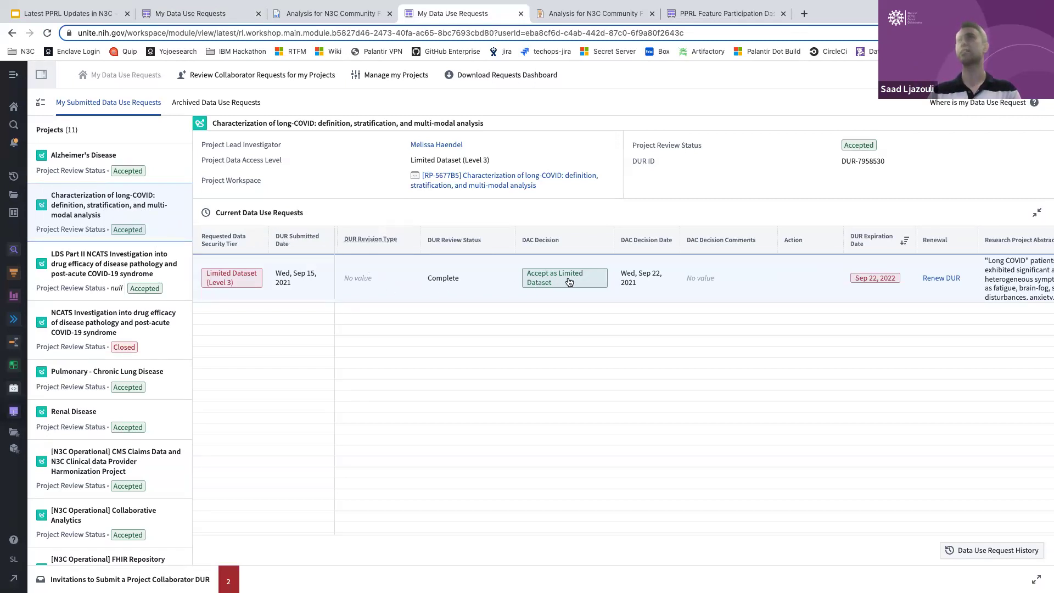
scroll(587, 283, "right", 2)
scroll(586, 282, "right", 1)
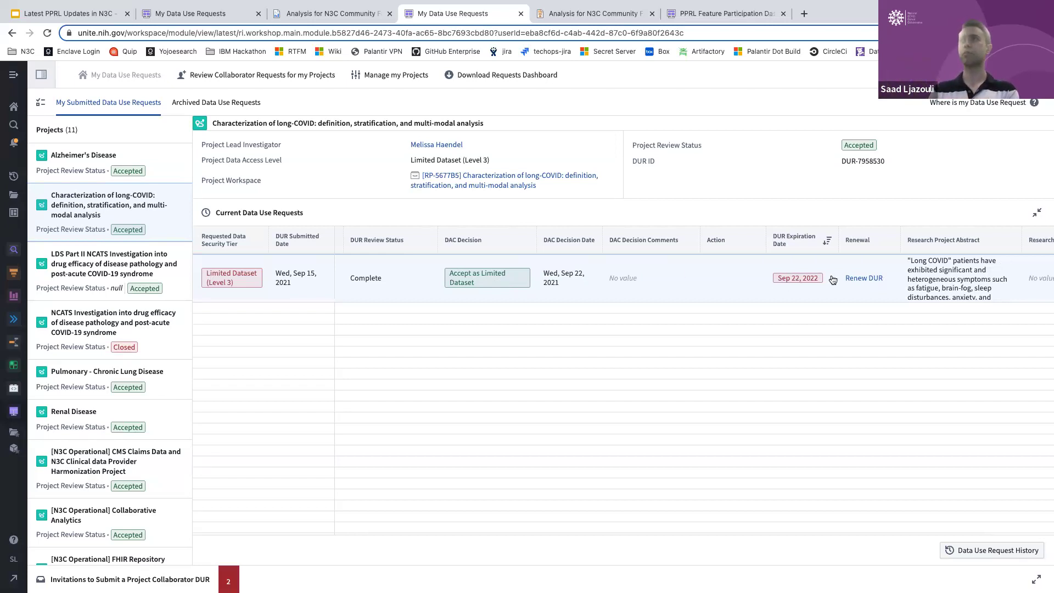
scroll(864, 286, "right", 2)
left_click(641, 266)
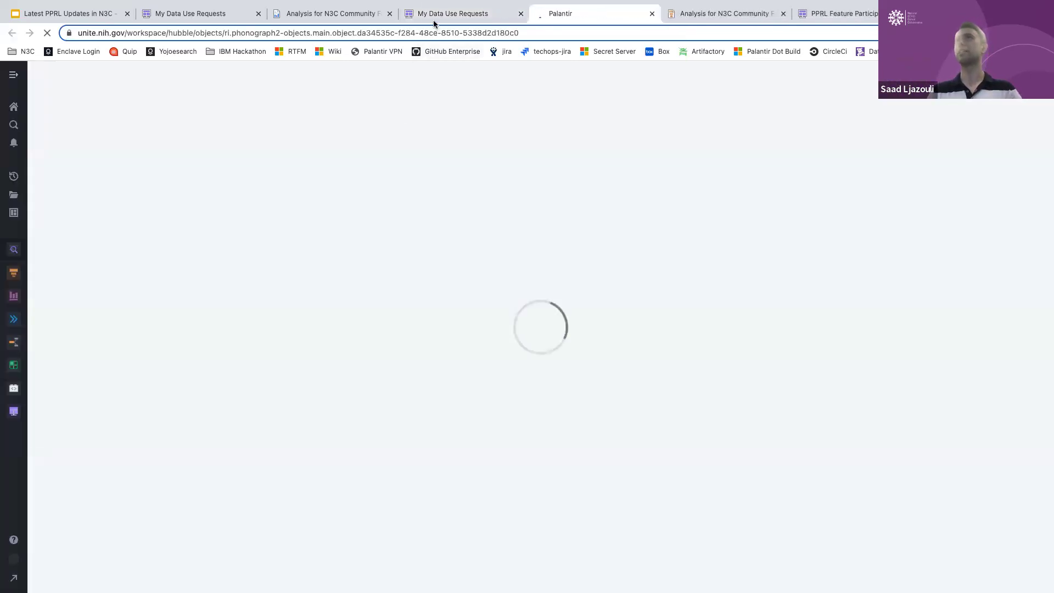
left_click(432, 16)
scroll(206, 318, "left", 2)
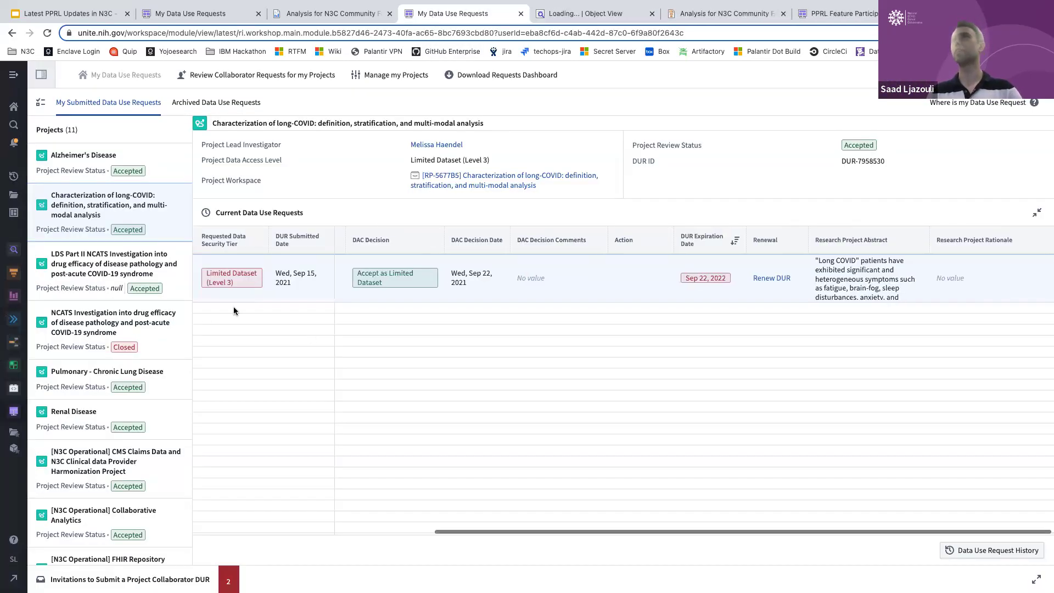
scroll(278, 286, "left", 3)
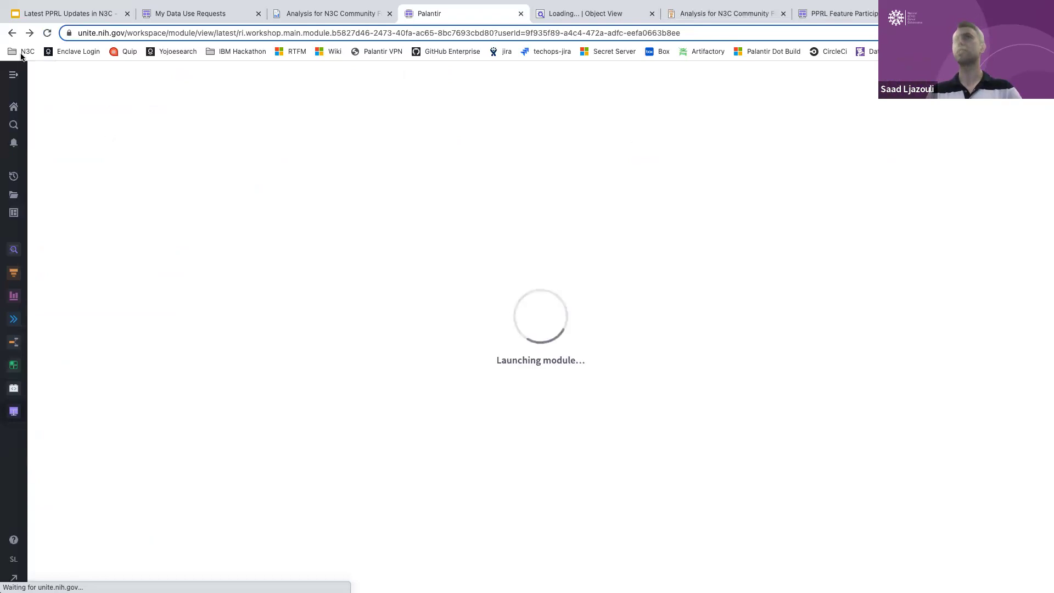
left_click(30, 32)
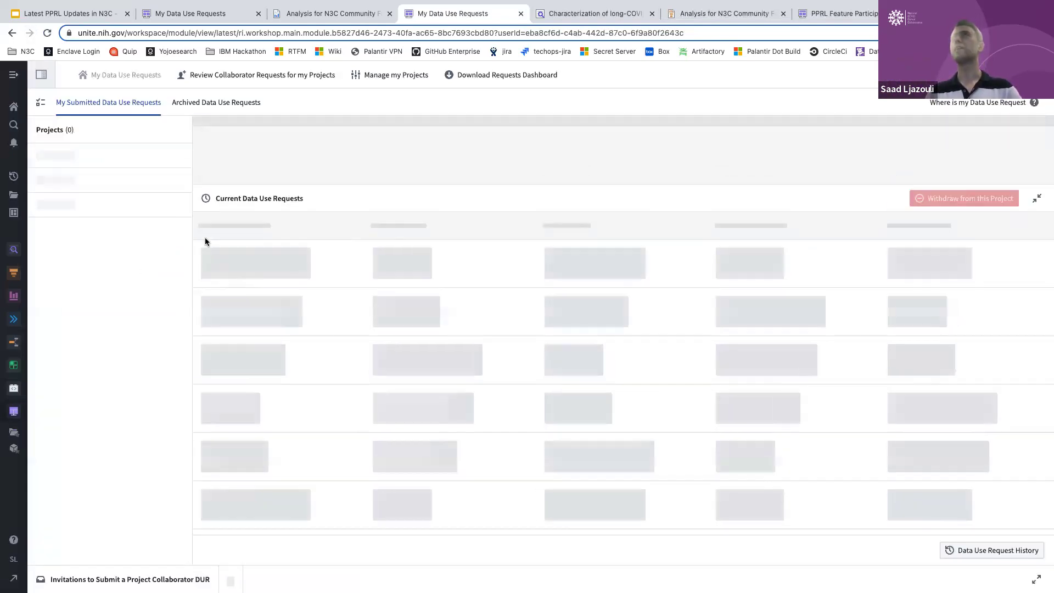
Step: Open the Revise DUR form for the Alzheimer's Disease project and look through its sections
left_click(133, 168)
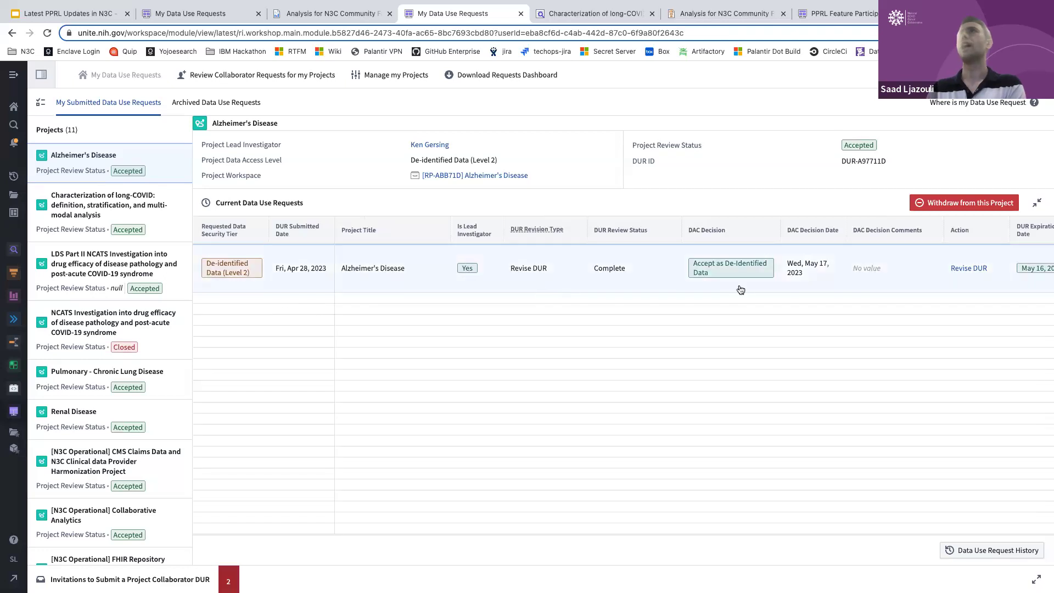
left_click(969, 268)
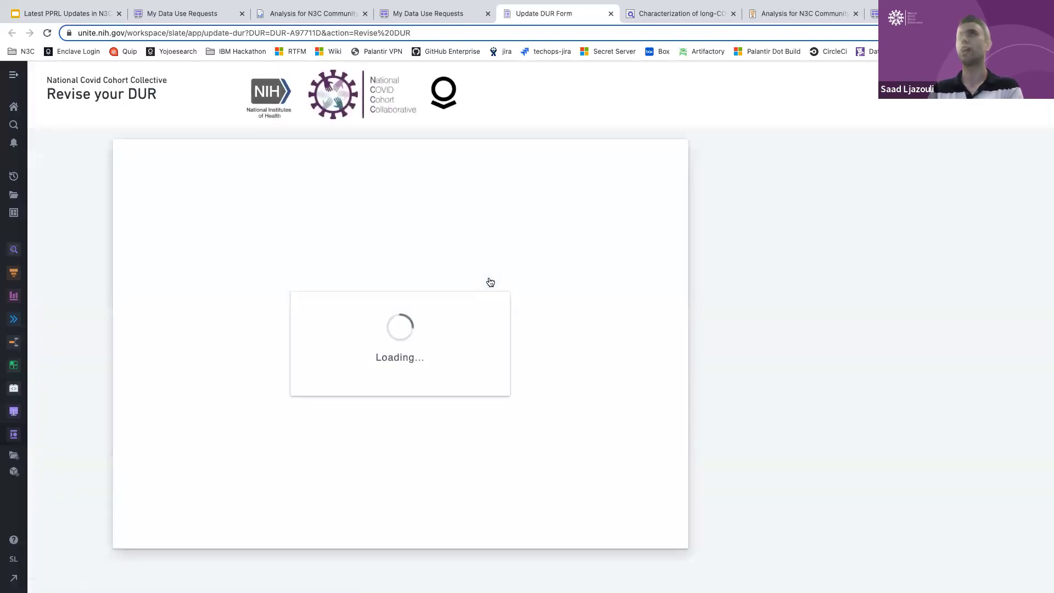
scroll(490, 281, "down", 10)
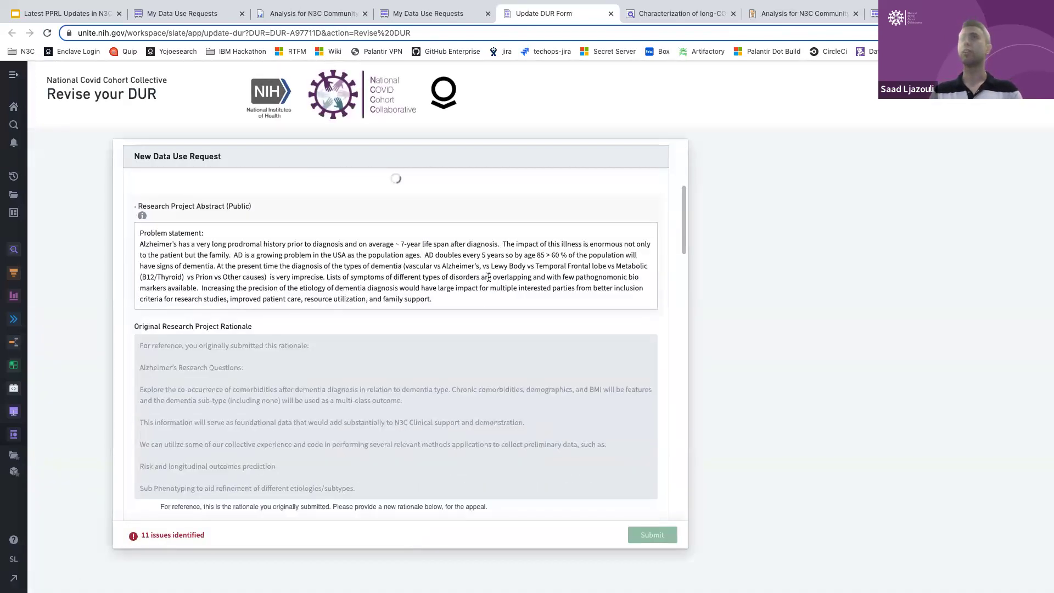
scroll(490, 281, "down", 10)
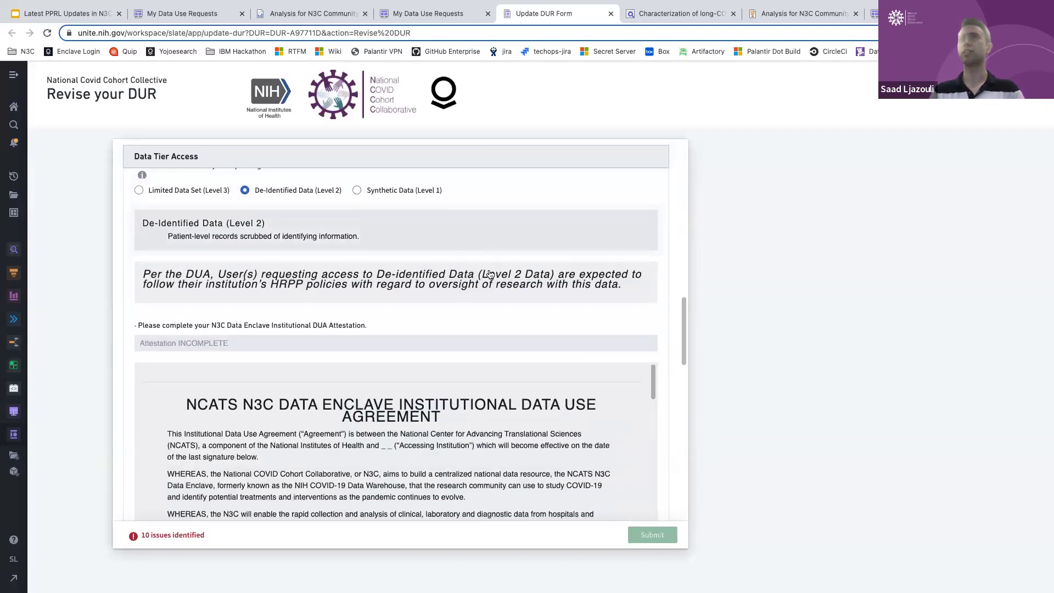
scroll(490, 275, "down", 10)
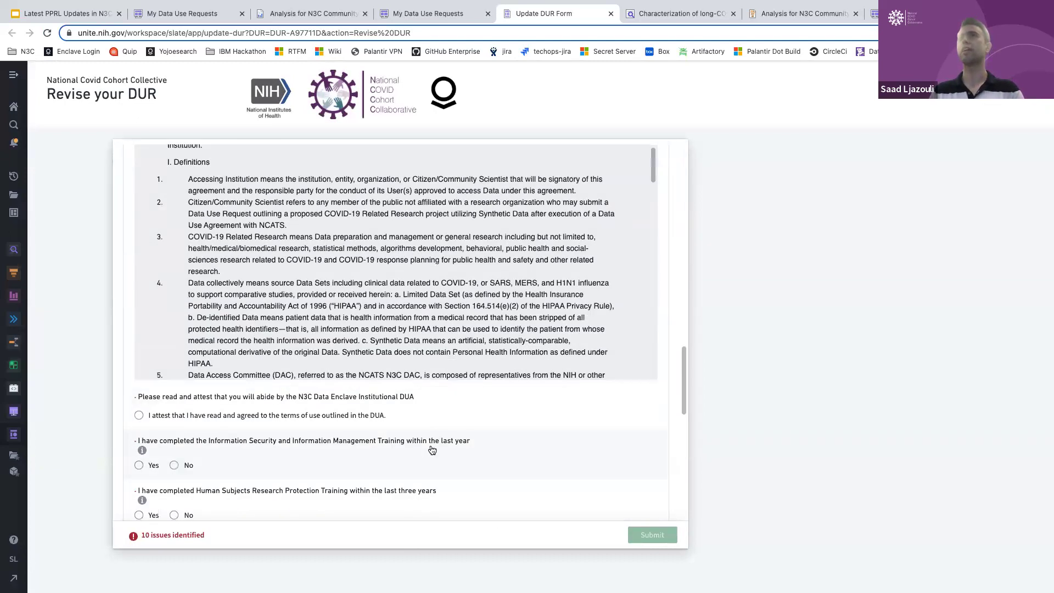
Step: Change the revision's requested data level to Limited Data Set (Level 3) and select CMS and Mortality as PPRL external datasets
scroll(432, 450, "up", 10)
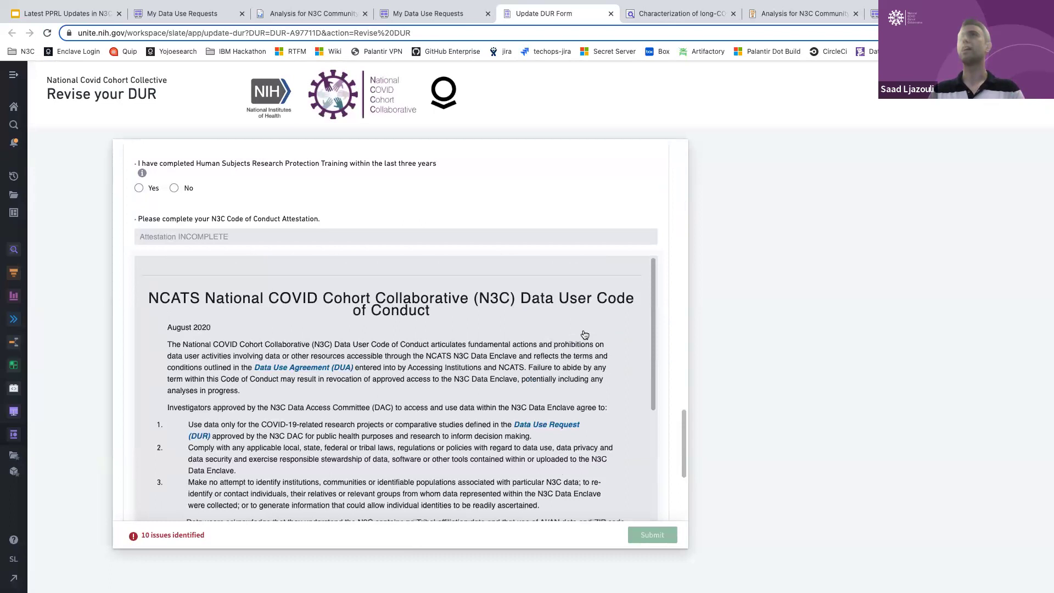
scroll(585, 334, "up", 10)
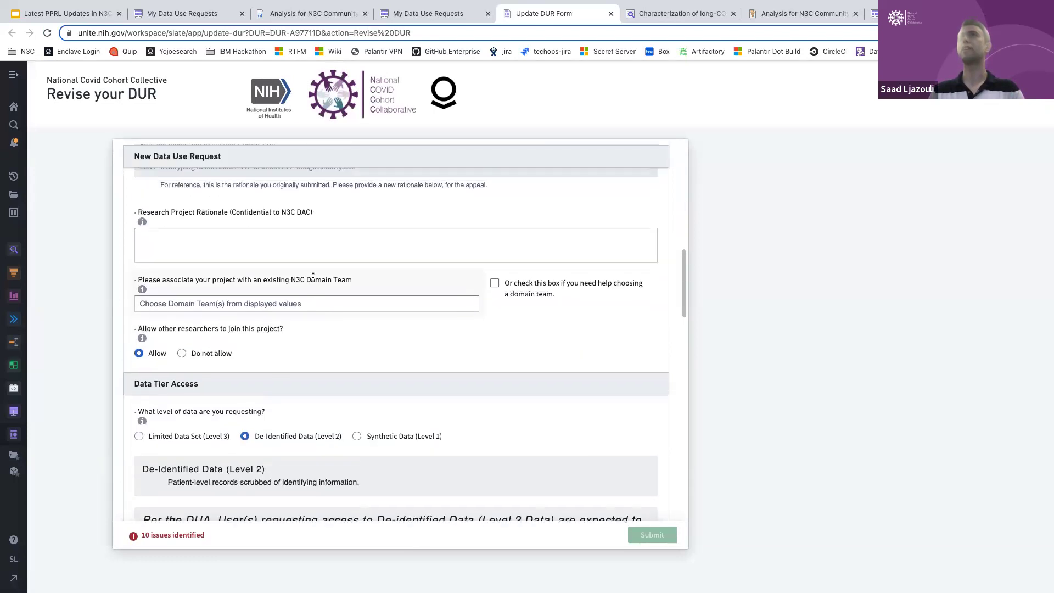
scroll(313, 278, "up", 1)
left_click(166, 460)
scroll(192, 417, "down", 5)
left_click(227, 379)
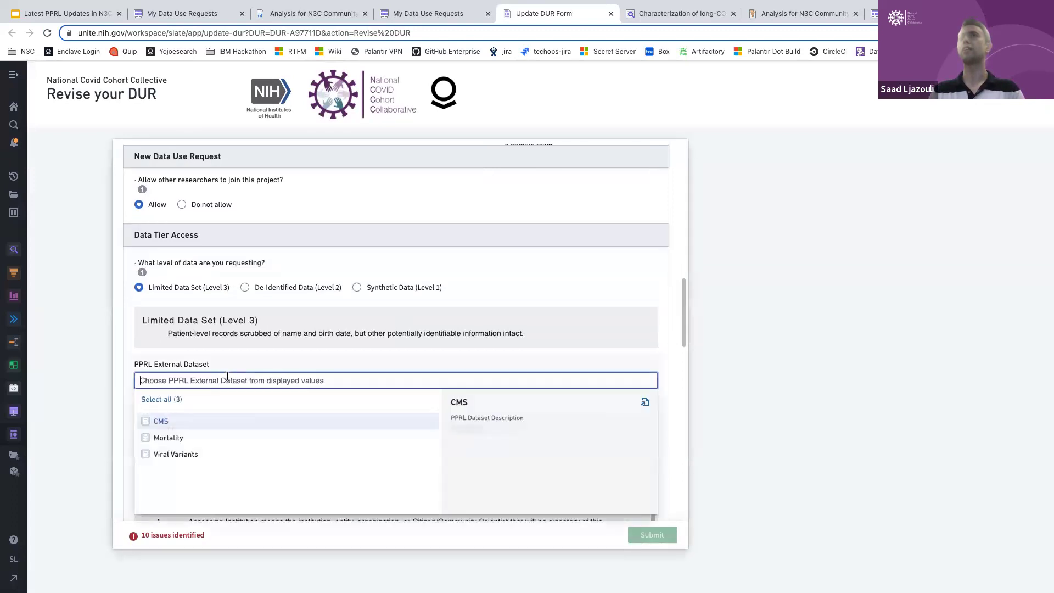
left_click(218, 424)
left_click(219, 438)
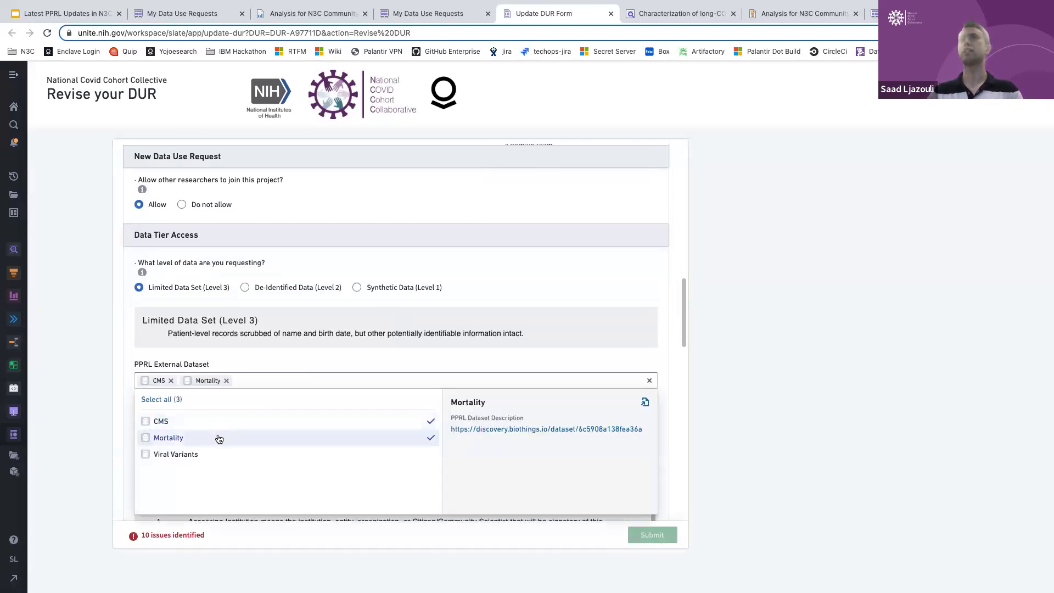
left_click(46, 433)
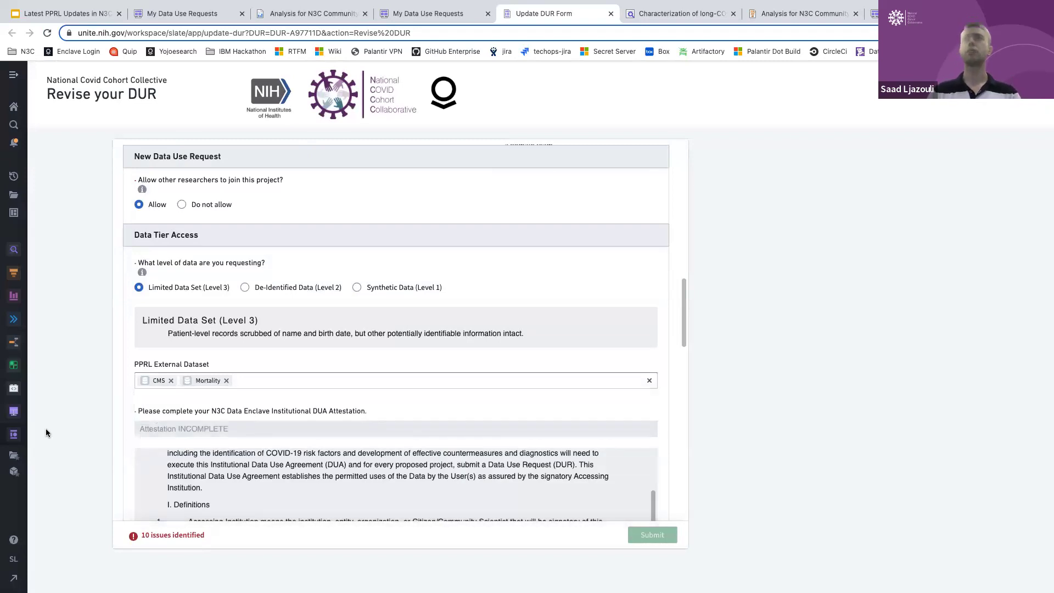
Step: Discard the unsaved DUR revision, return to the homepage, and open the Data Catalog from the data analysis resources
left_click(14, 108)
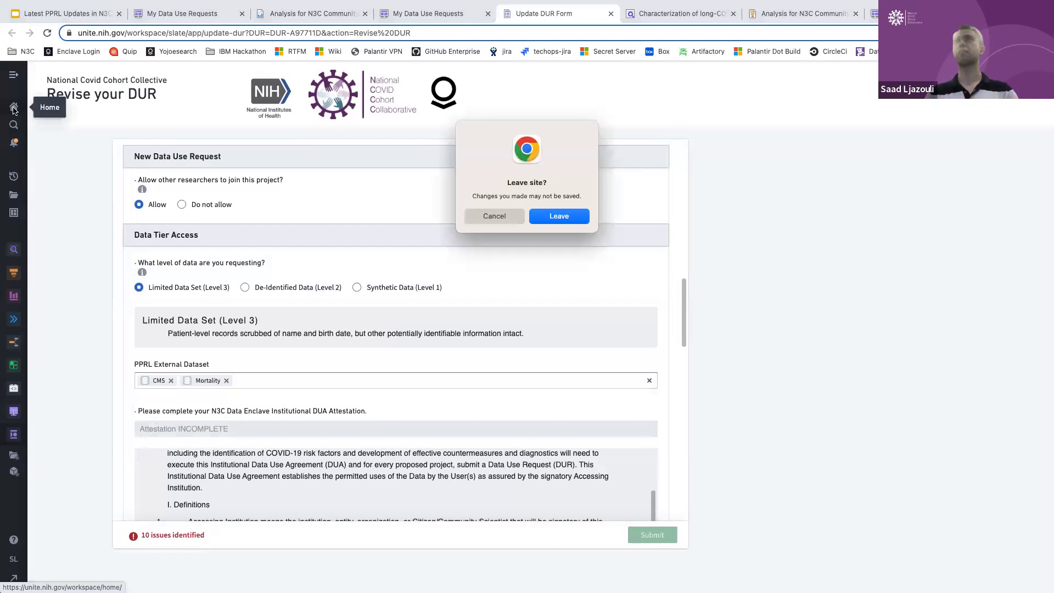
key("Return")
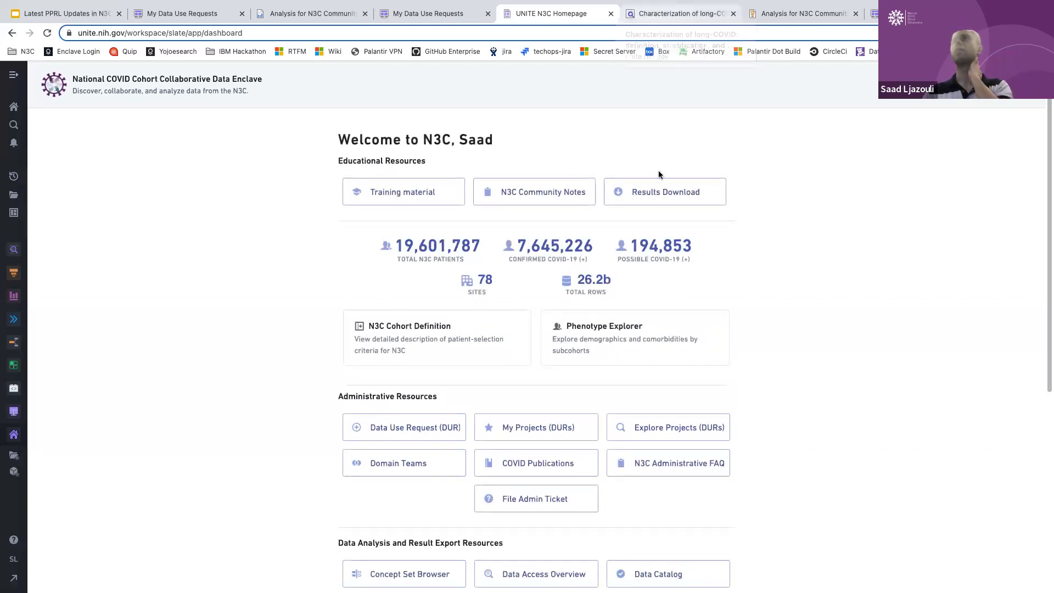
scroll(730, 328, "down", 2)
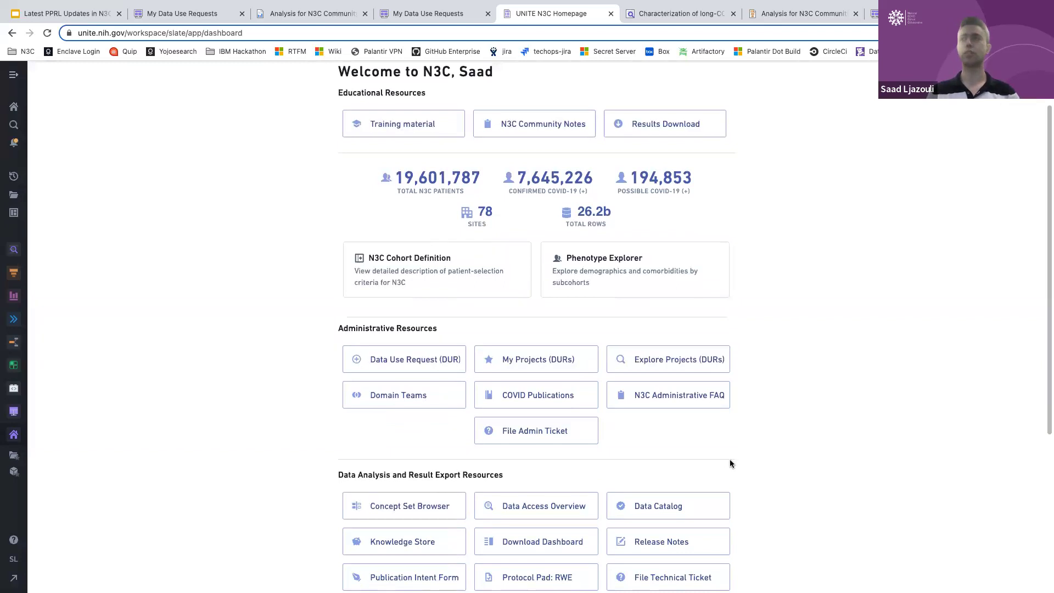
left_click(659, 505)
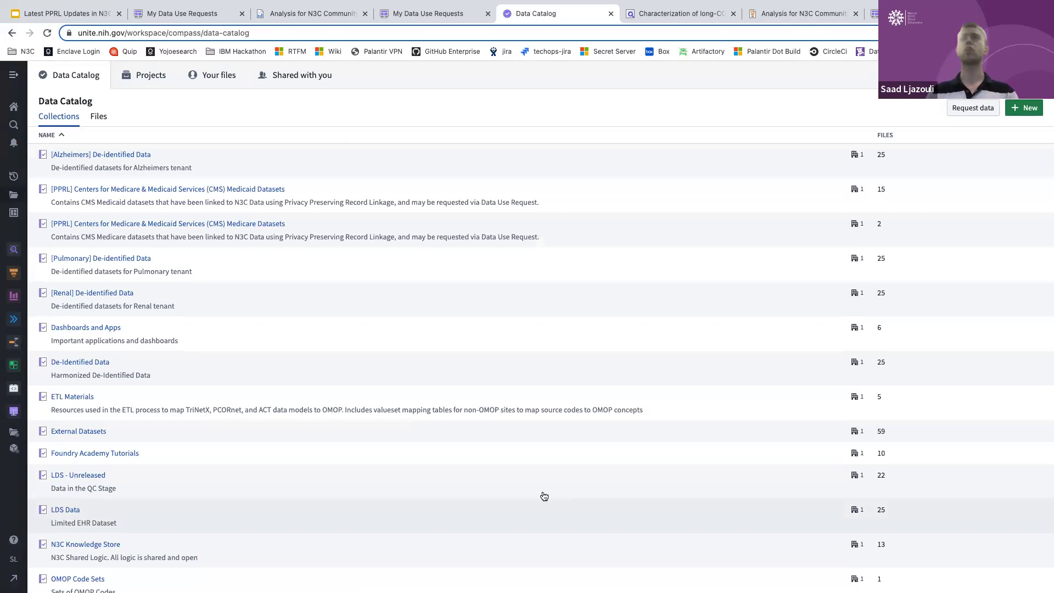
Step: Open the LDS Data collection from the Data Catalog's list of collections
scroll(543, 494, "down", 3)
left_click(378, 457)
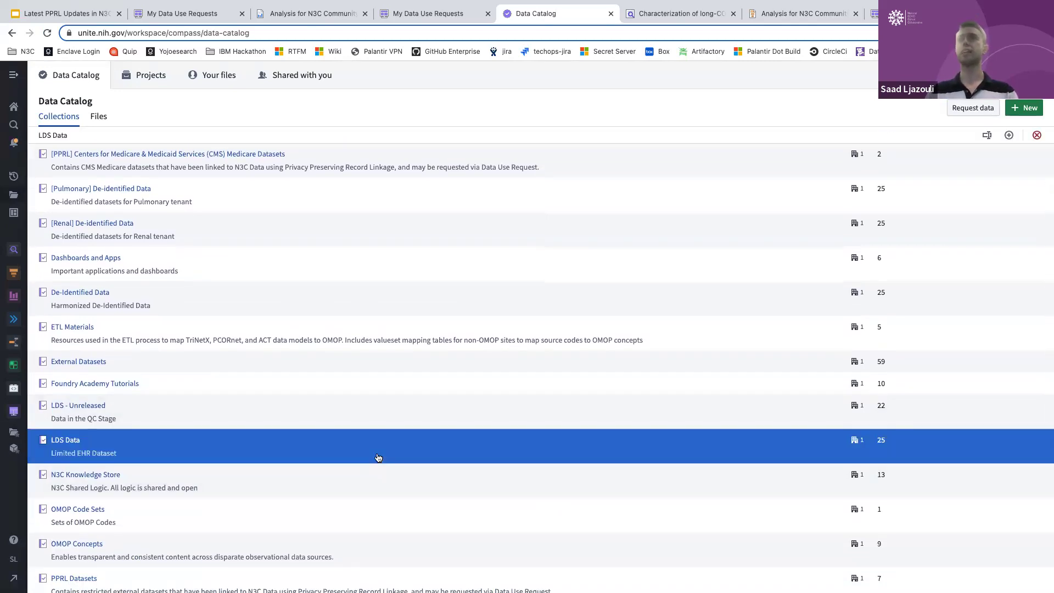
left_click(72, 443)
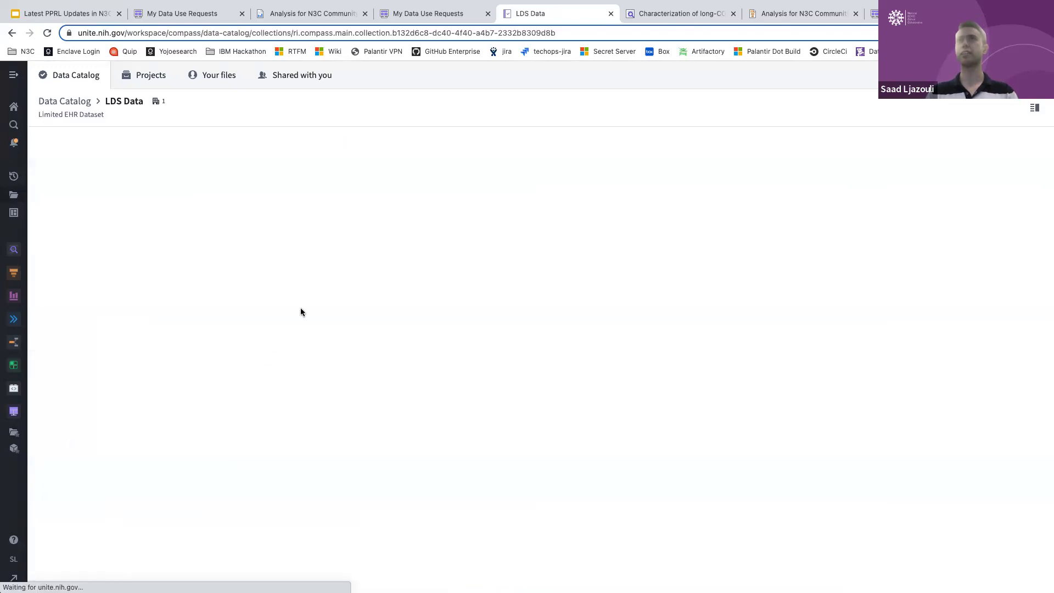
Step: Look through the datasets in the LDS Data collection, then return to the Data Catalog and review its list of collections
scroll(461, 360, "down", 9)
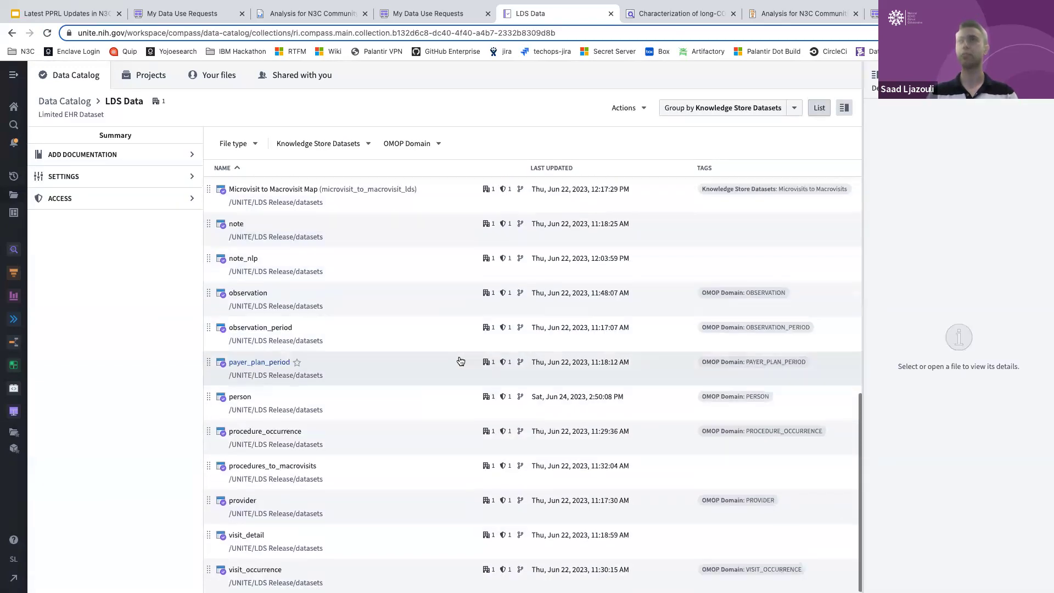
left_click(12, 33)
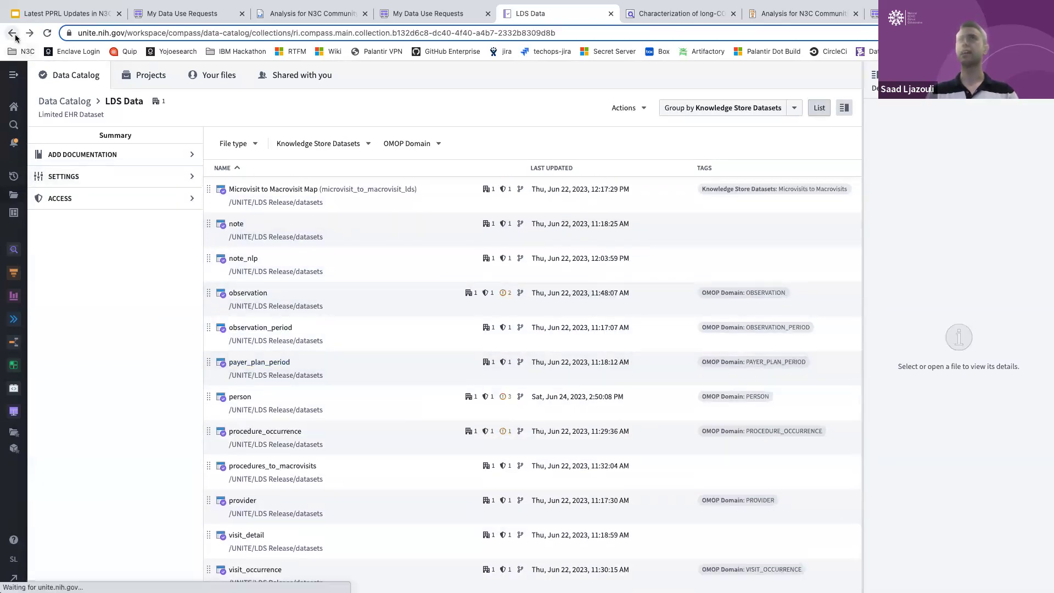
scroll(238, 297, "down", 2)
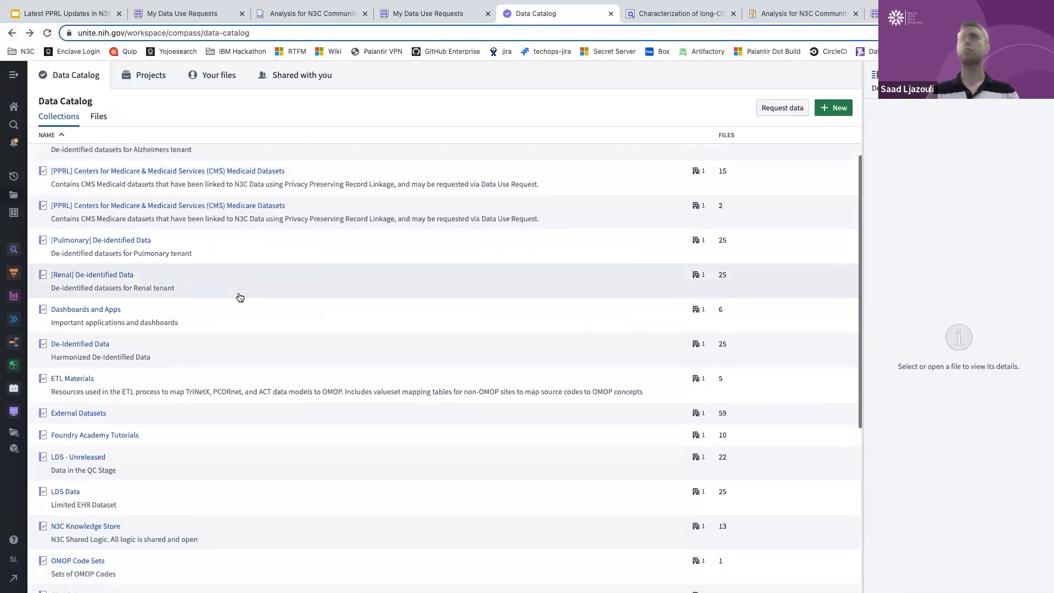
scroll(240, 297, "up", 2)
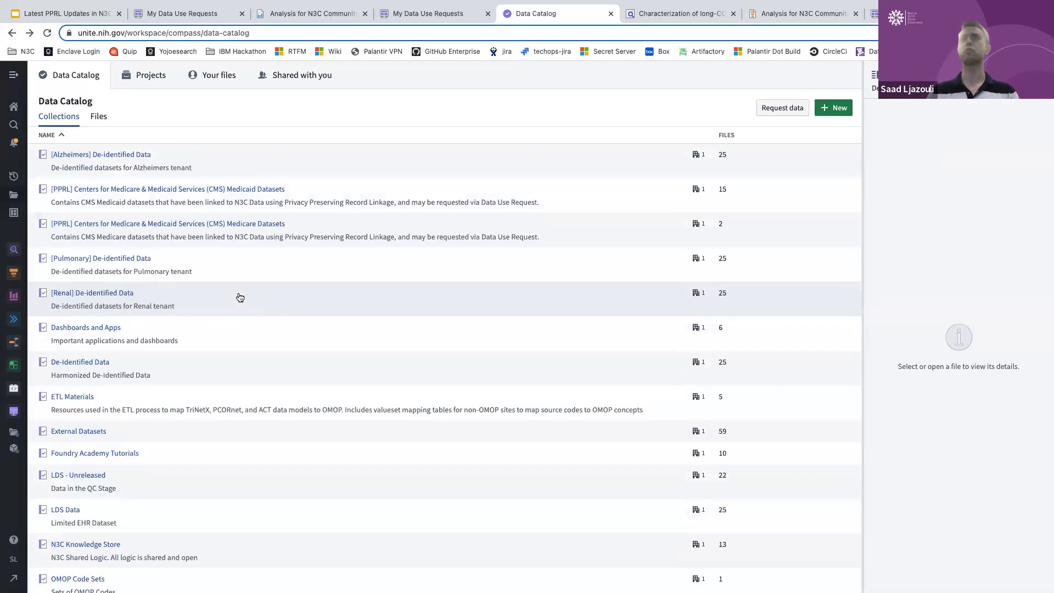
scroll(240, 296, "down", 3)
scroll(239, 297, "down", 5)
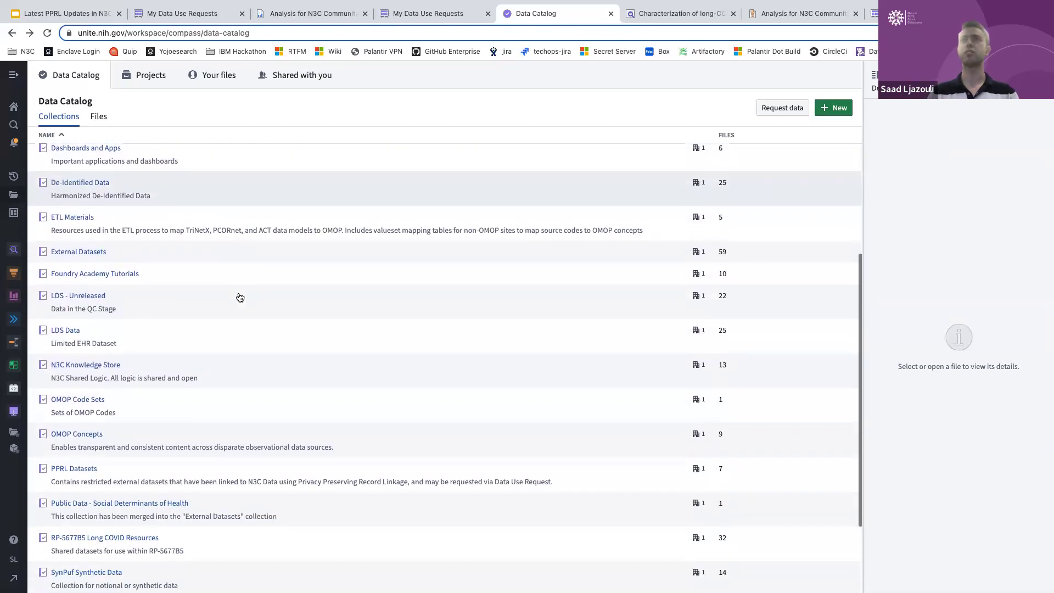
scroll(240, 297, "up", 7)
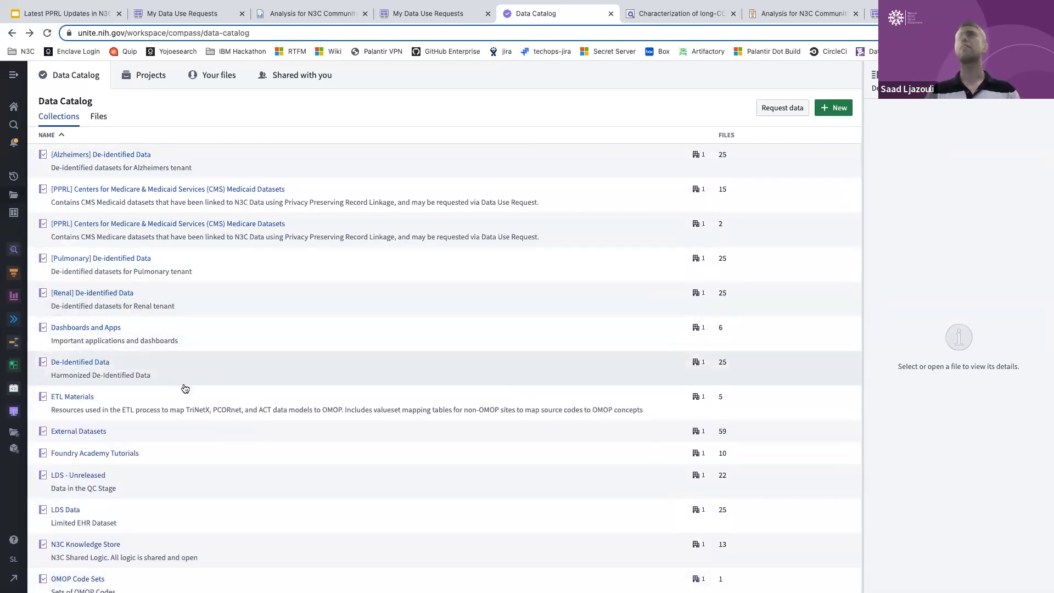
Step: Find "pprl" on the Data Catalog page and open the PPRL Datasets collection
key("ctrl+f")
type("pprl")
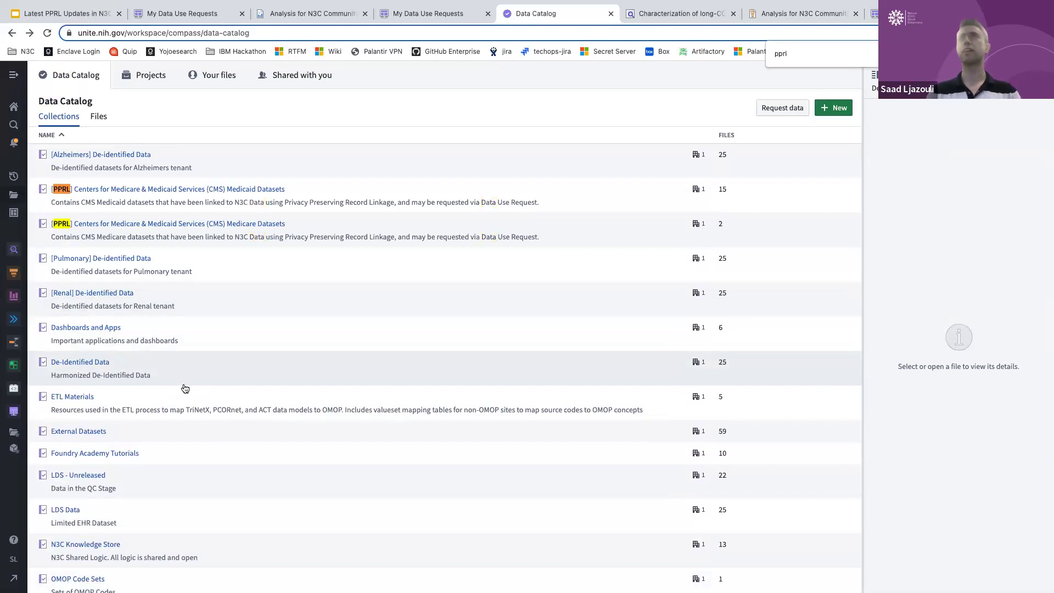
key("Return")
key("Return")
left_click(185, 386)
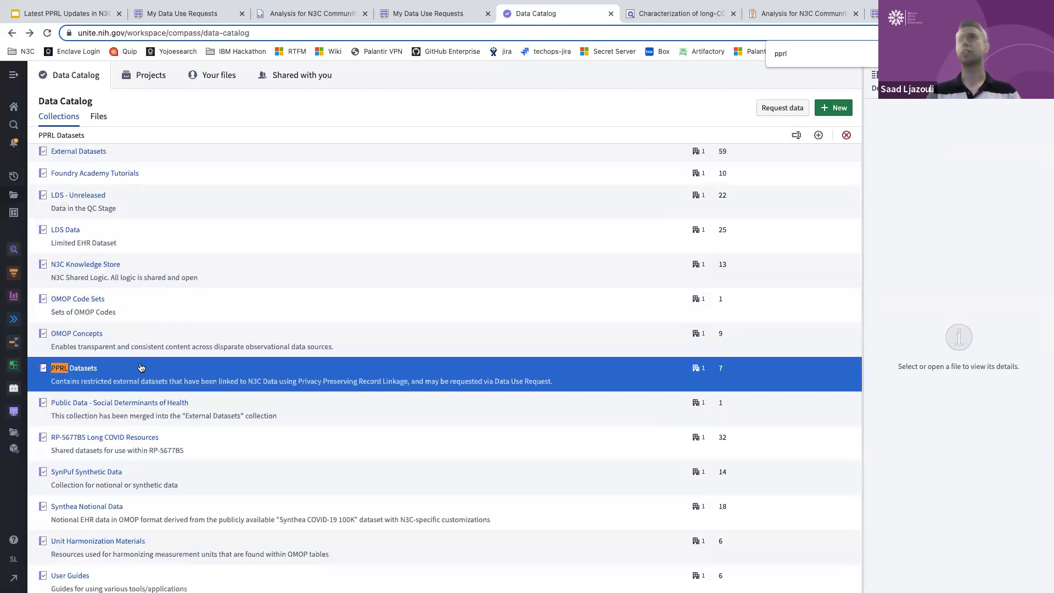
left_click(81, 371)
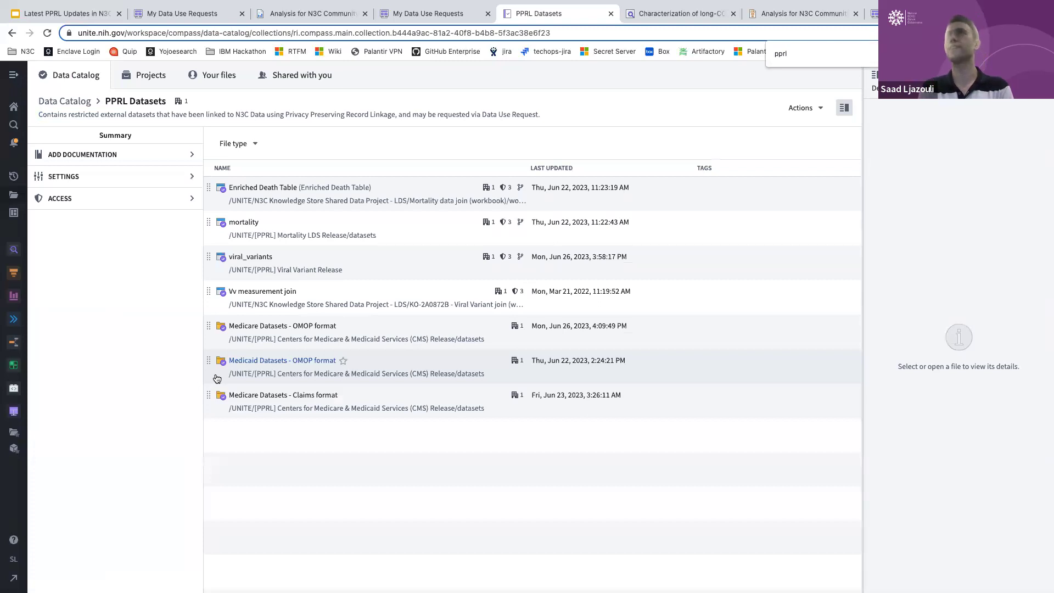
Step: View the details of the mortality dataset, the viral_variants dataset and the Medicare Datasets - OMOP format folder
left_click(353, 233)
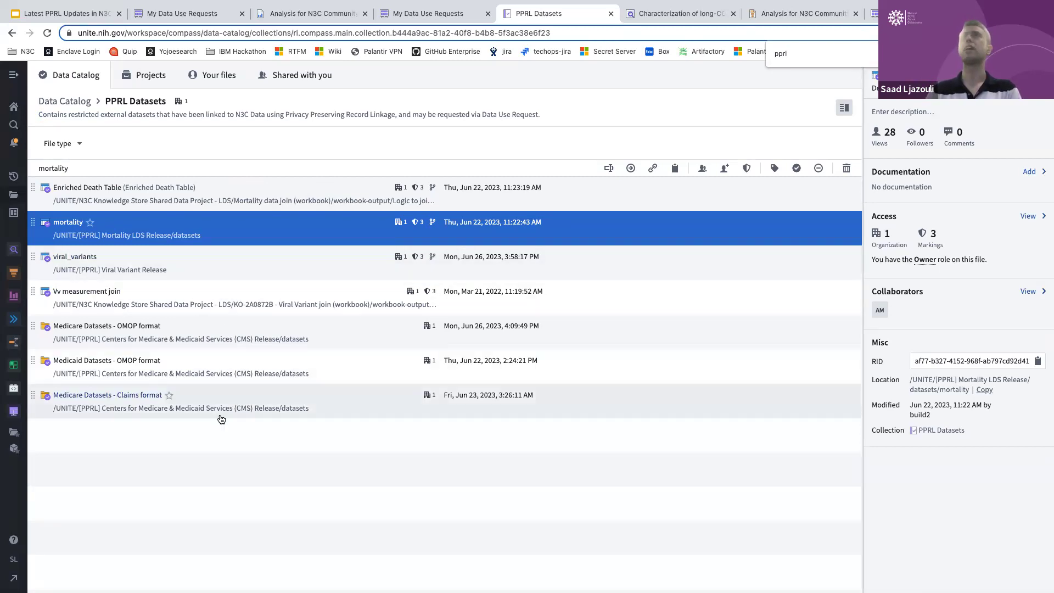
left_click(233, 266)
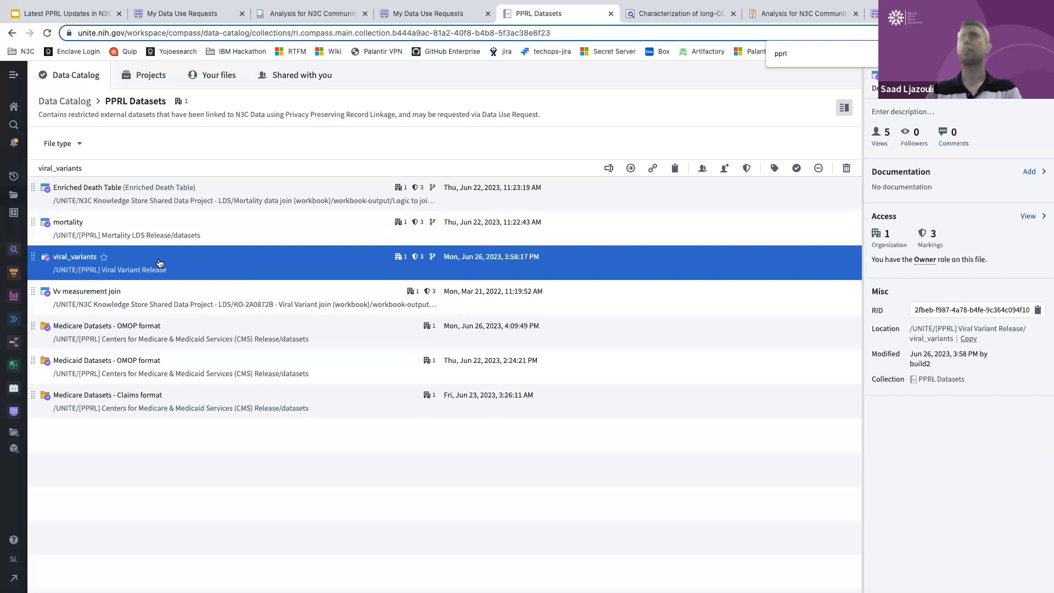
left_click(260, 340)
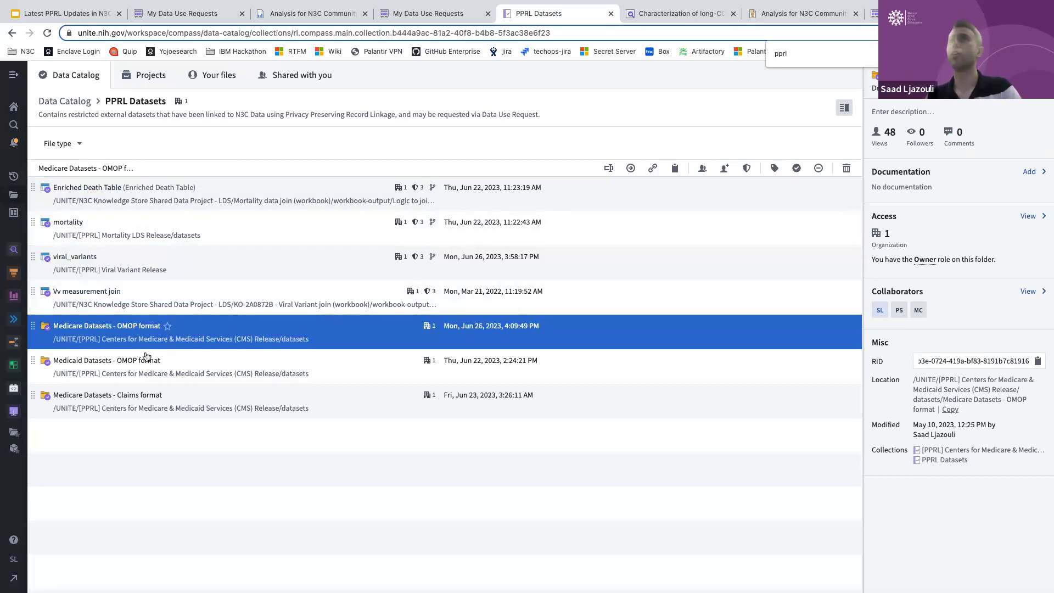
Step: Open the Medicare Datasets - OMOP format folder and view the details of its person and condition_occurrence tables
left_click(117, 327)
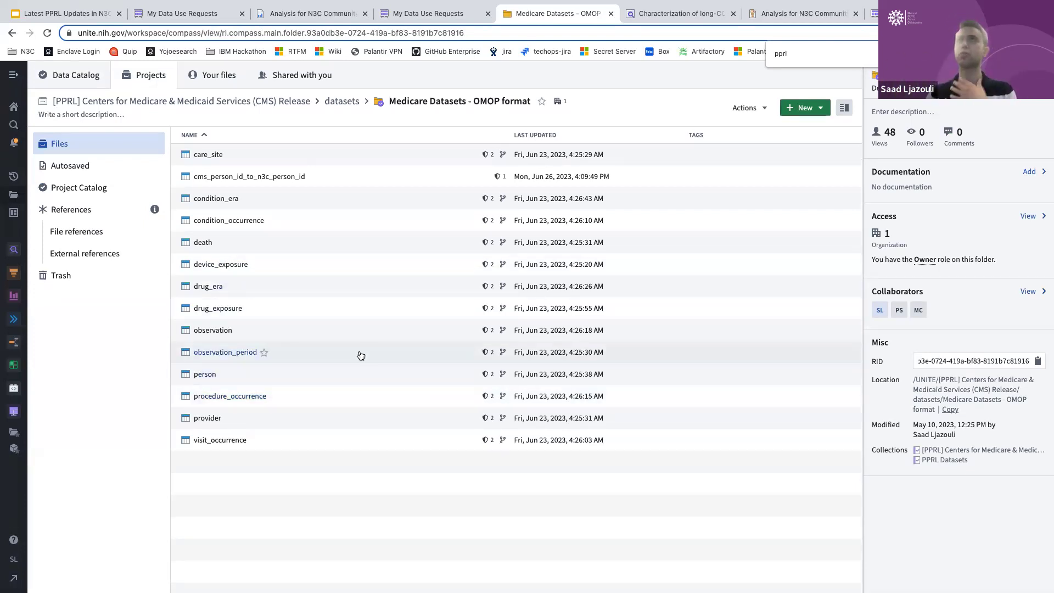
left_click(383, 383)
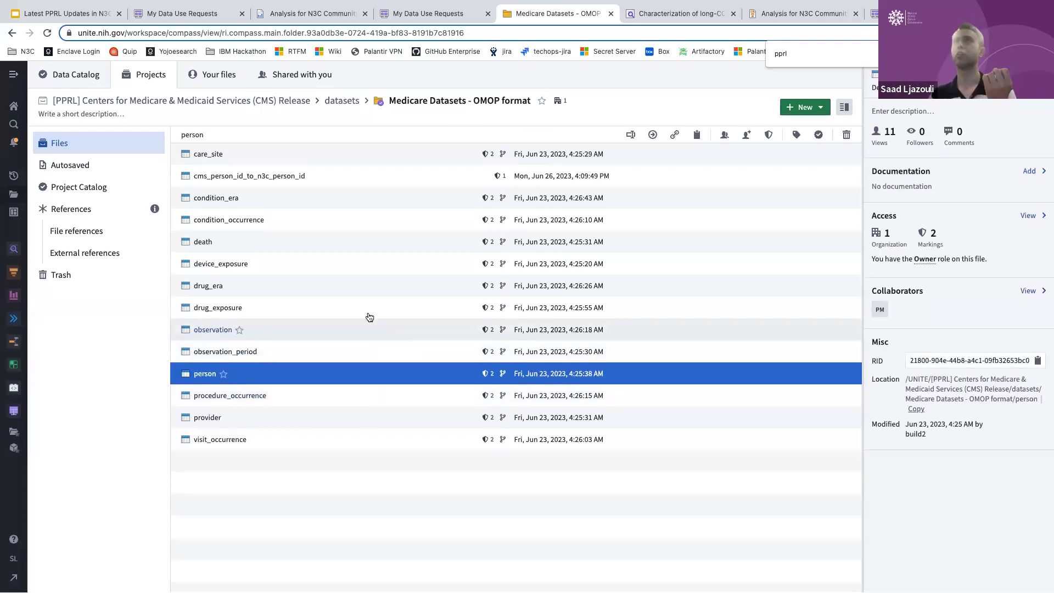
left_click(358, 221)
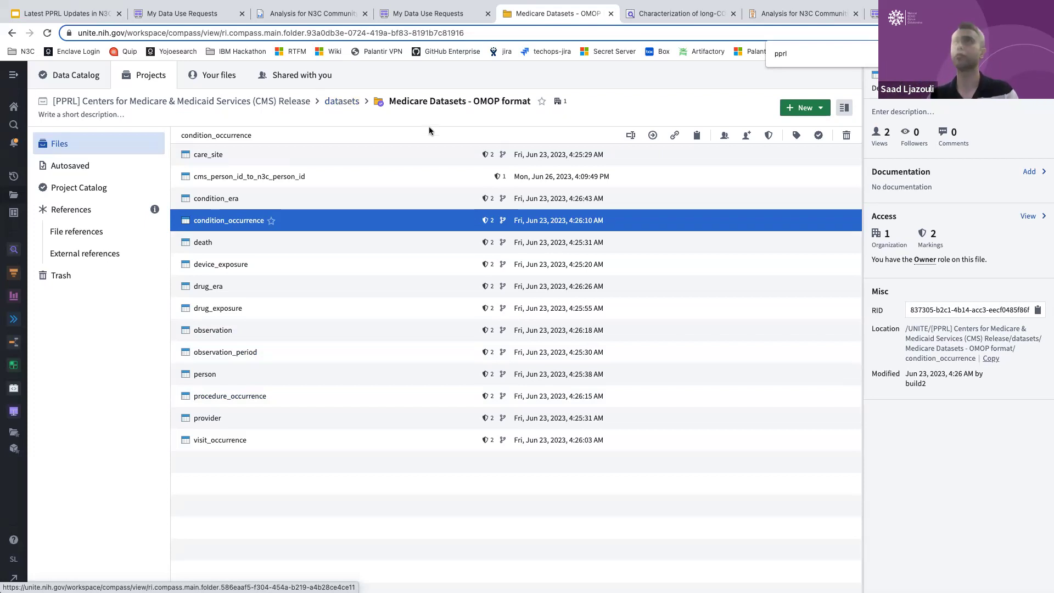
Step: Go up to the CMS datasets folder, open Medicare Datasets - Claims format and view the Member Benefit (mbsf) dataset's details
left_click(345, 101)
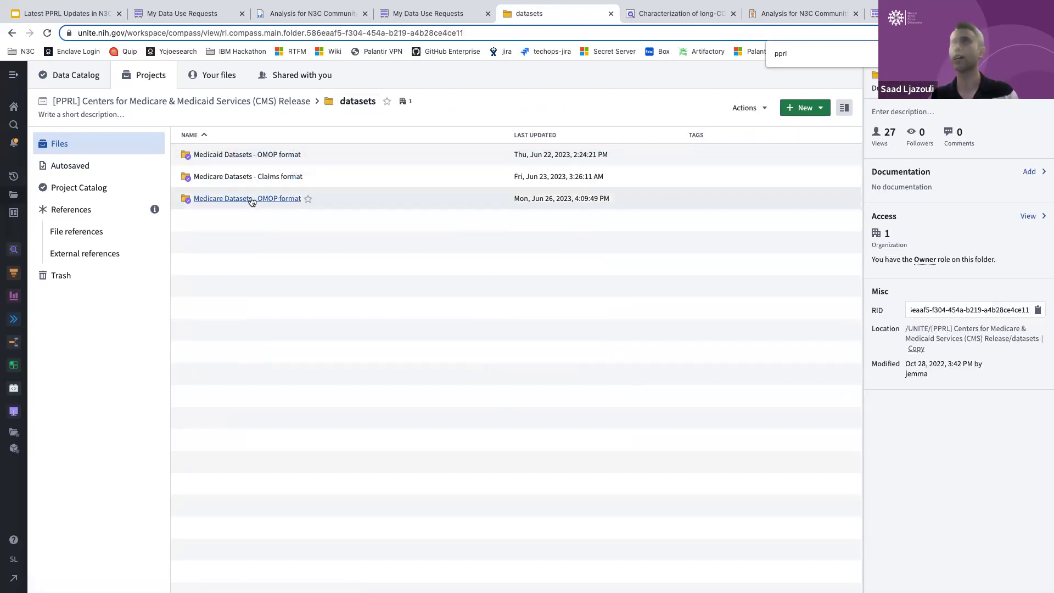
left_click(330, 201)
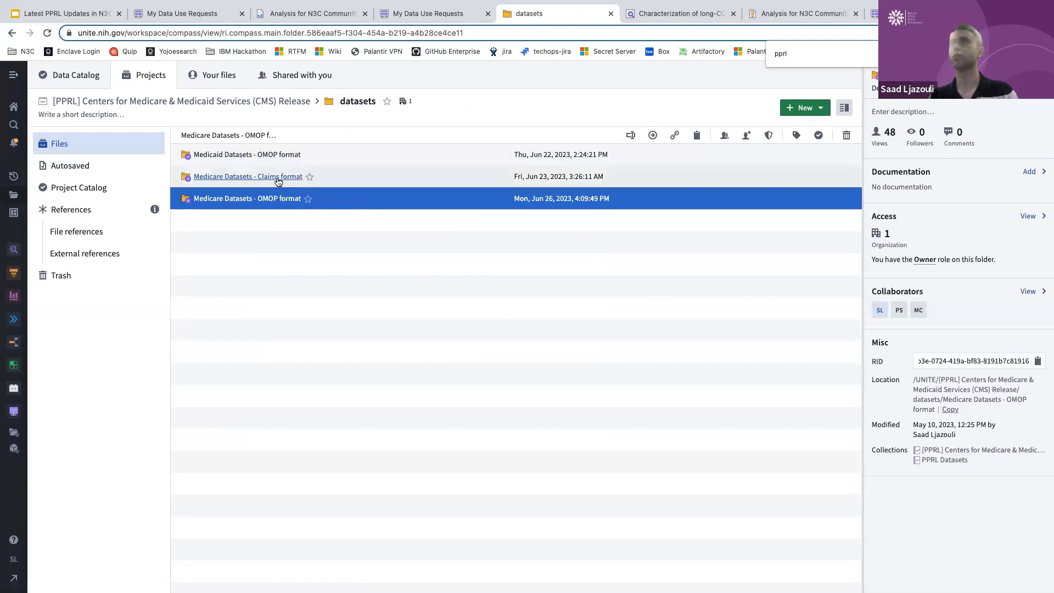
left_click(298, 178)
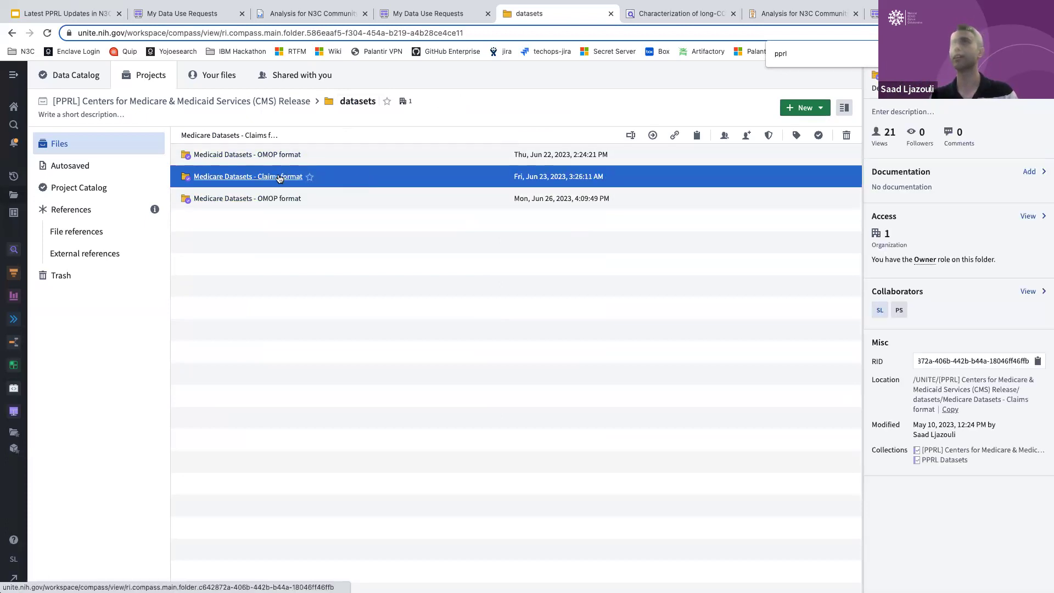
double_click(298, 178)
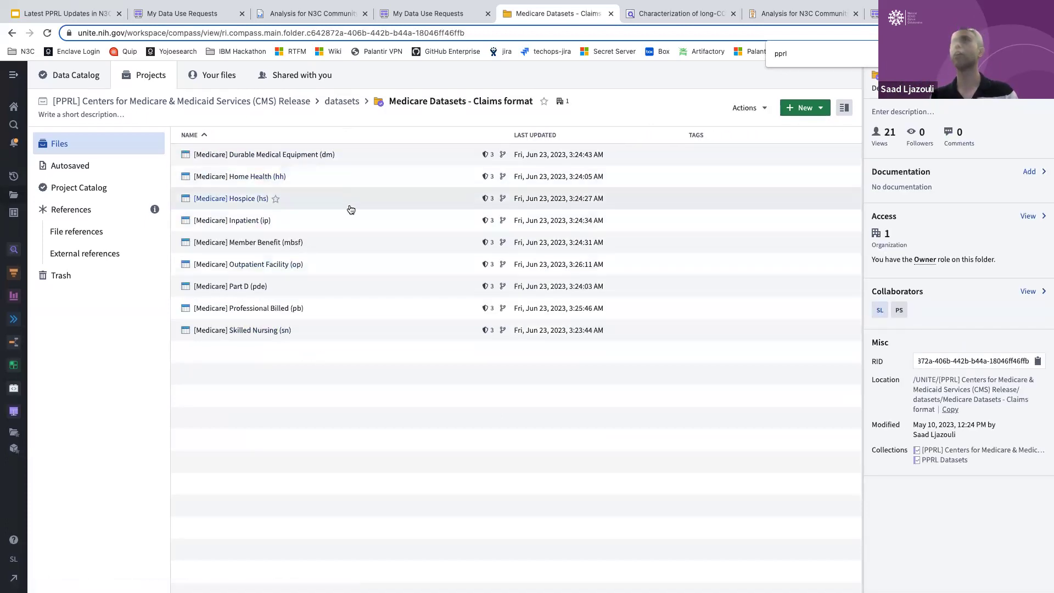
left_click(341, 243)
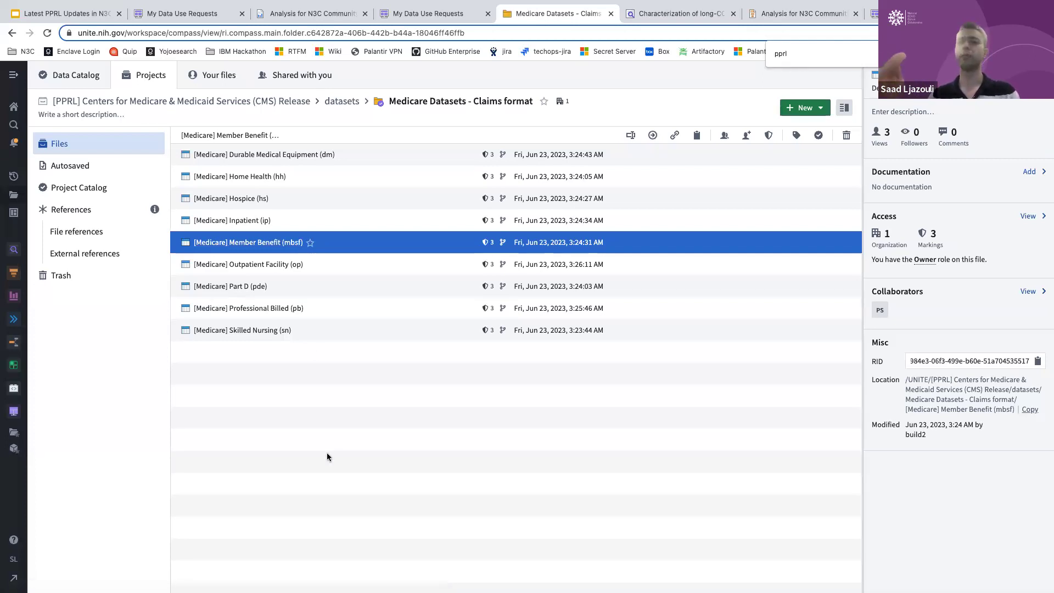
left_click(361, 533)
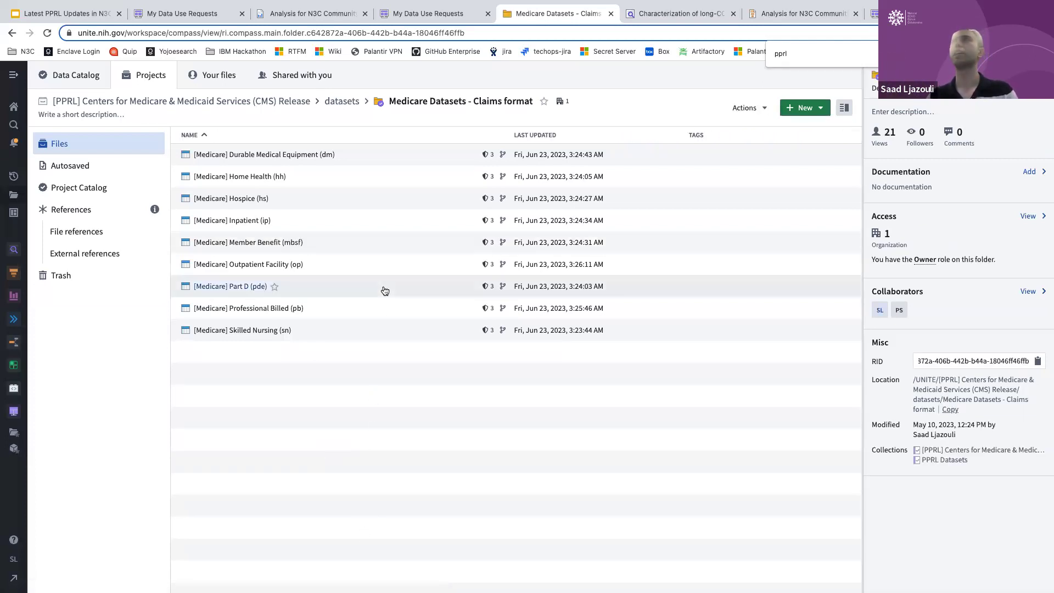
Step: Return to the CMS datasets folder and open Medicaid Datasets - OMOP format to view its tables
left_click(340, 102)
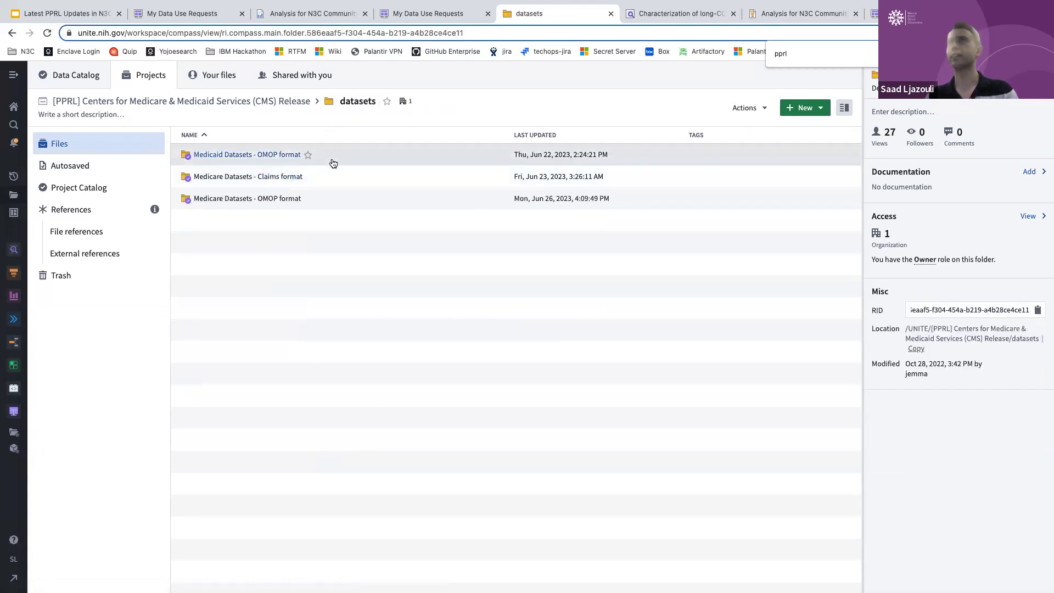
left_click(308, 157)
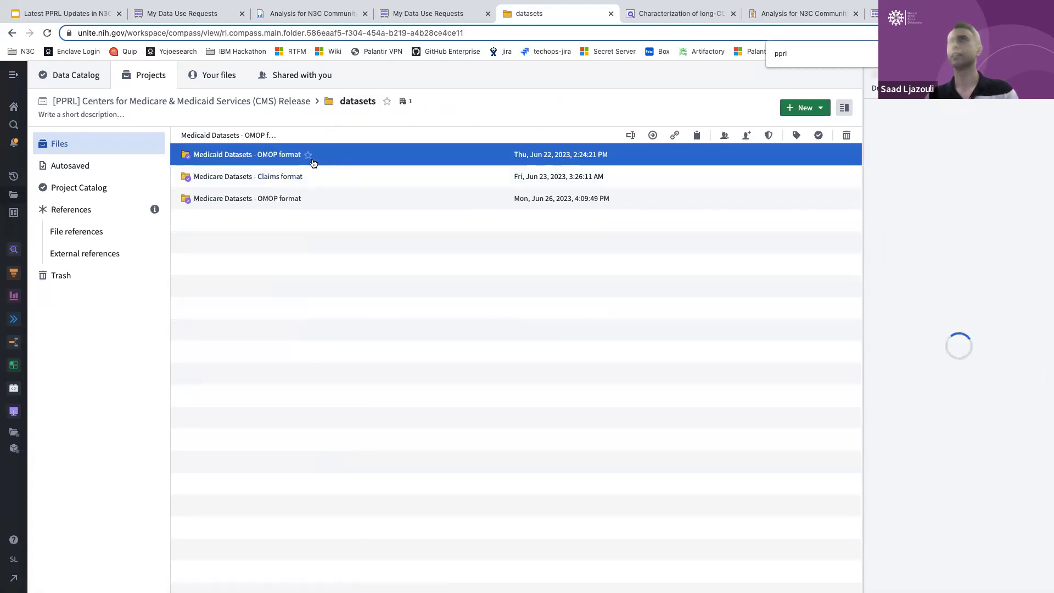
left_click(245, 157)
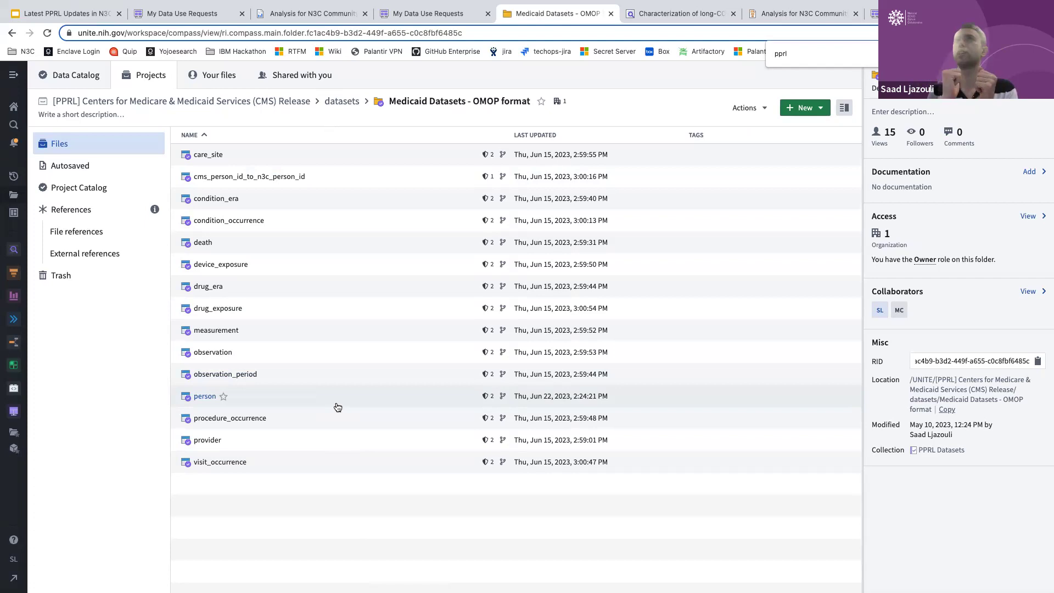
Step: Go to the list of projects, filter it by "Example Research Project" and open the matching project
middle_click(13, 195)
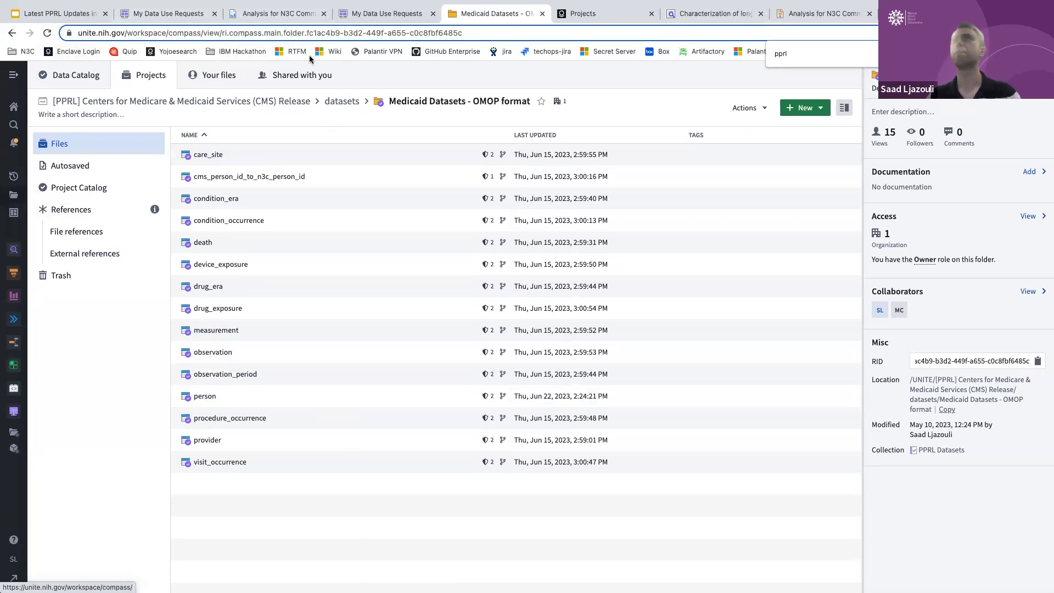
left_click(14, 195)
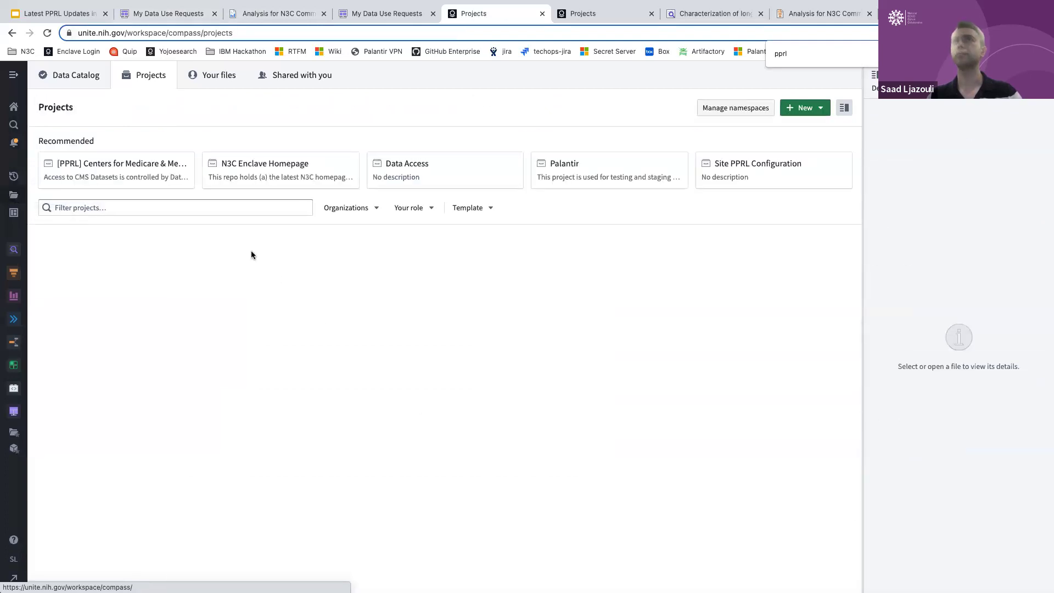
left_click(244, 207)
type("Ex")
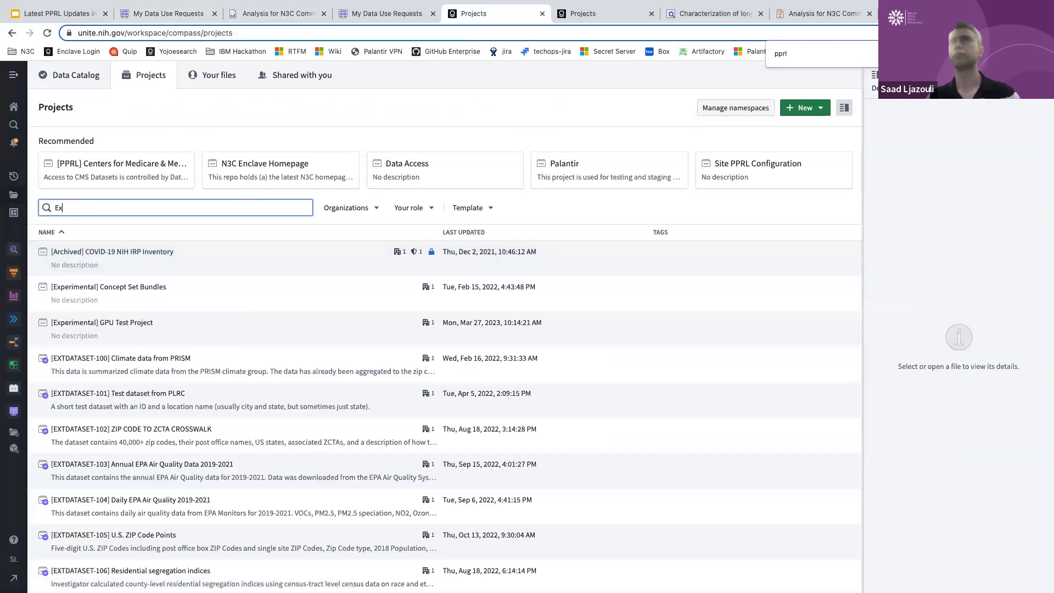
type("ample Research")
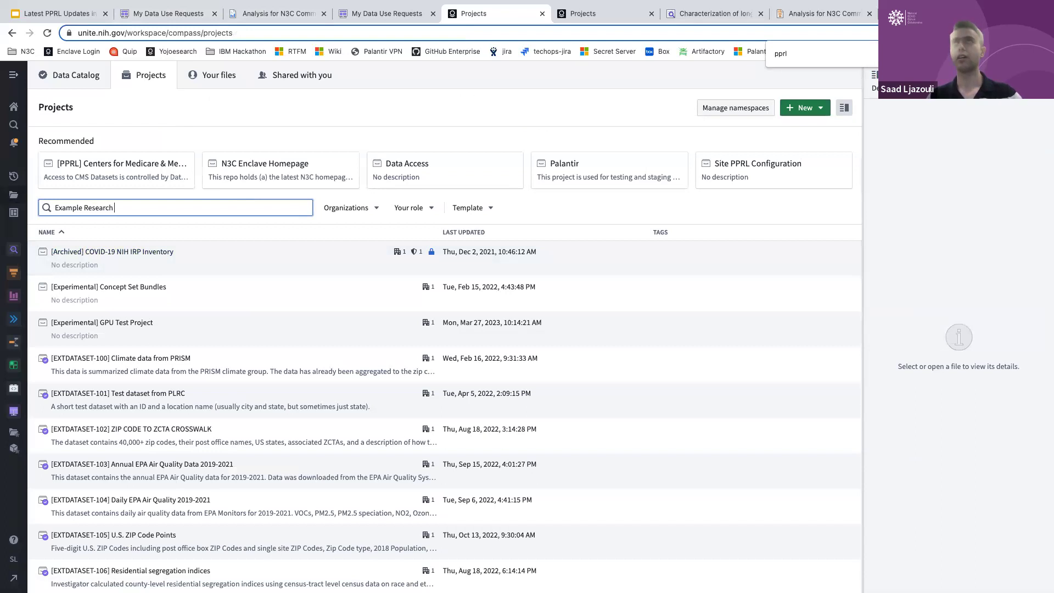
type(" Project")
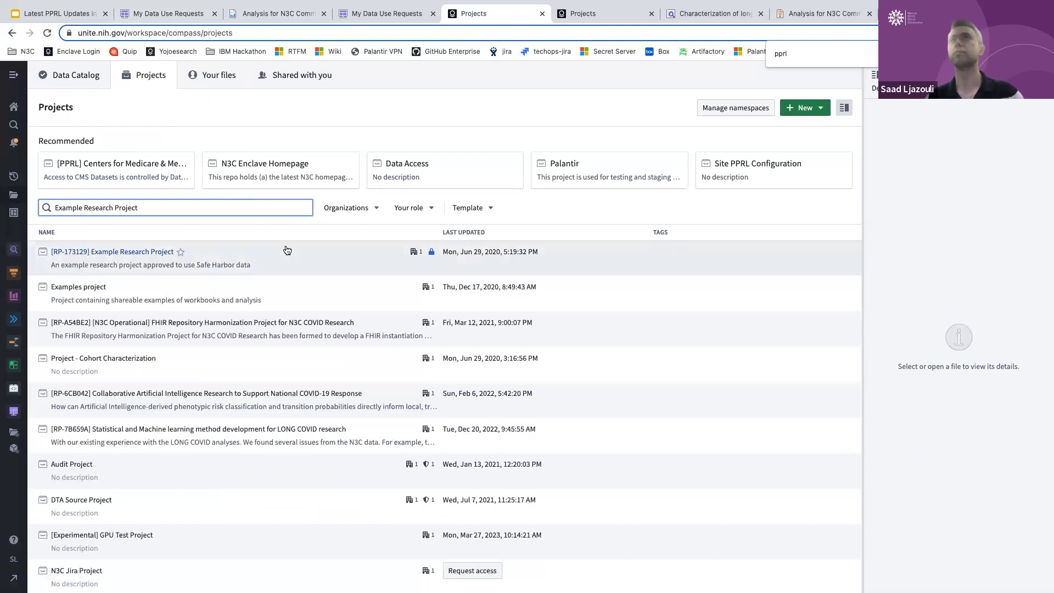
left_click(165, 252)
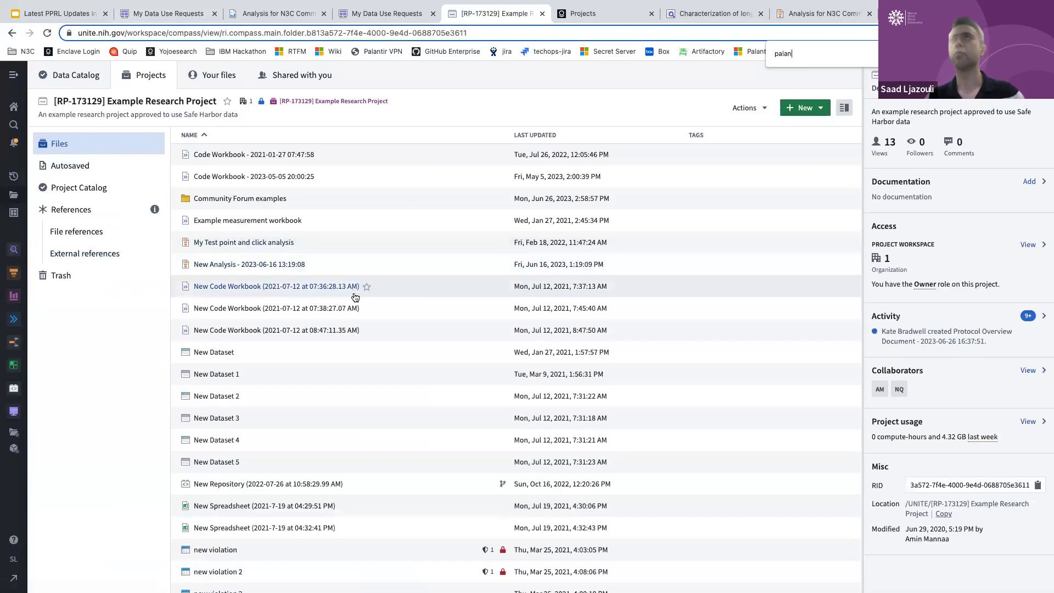
Step: Create a folder named "N3C Community Form presentation" in the Example Research Project
scroll(355, 297, "down", 3)
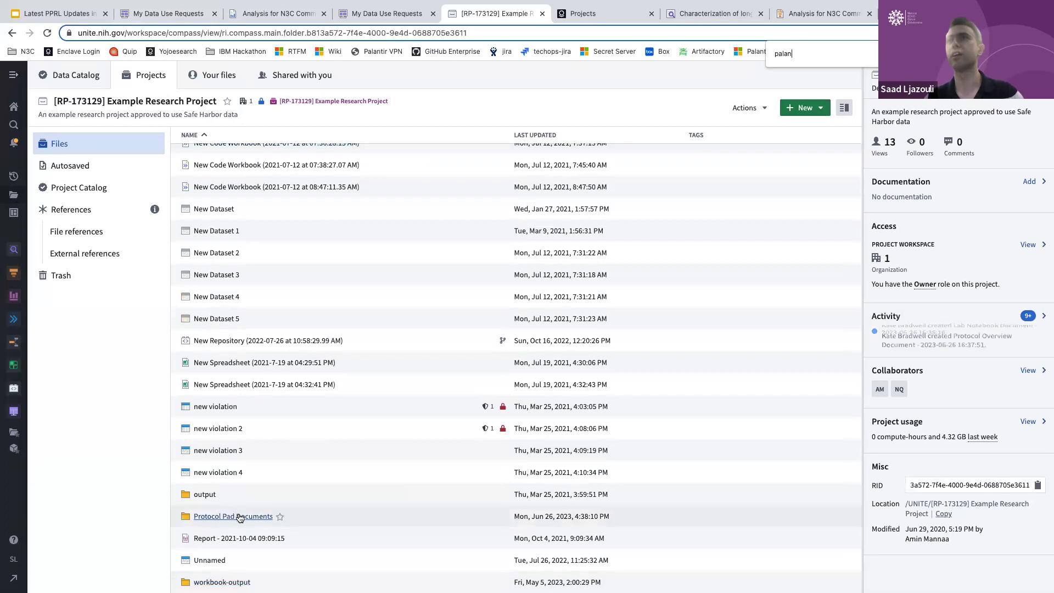
scroll(252, 494, "up", 3)
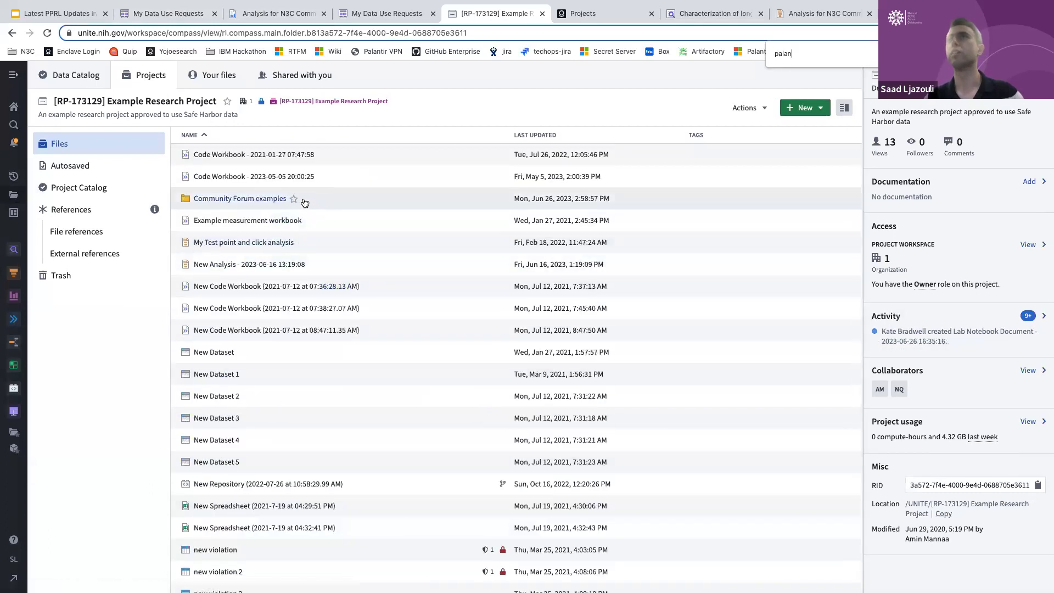
scroll(393, 305, "down", 1)
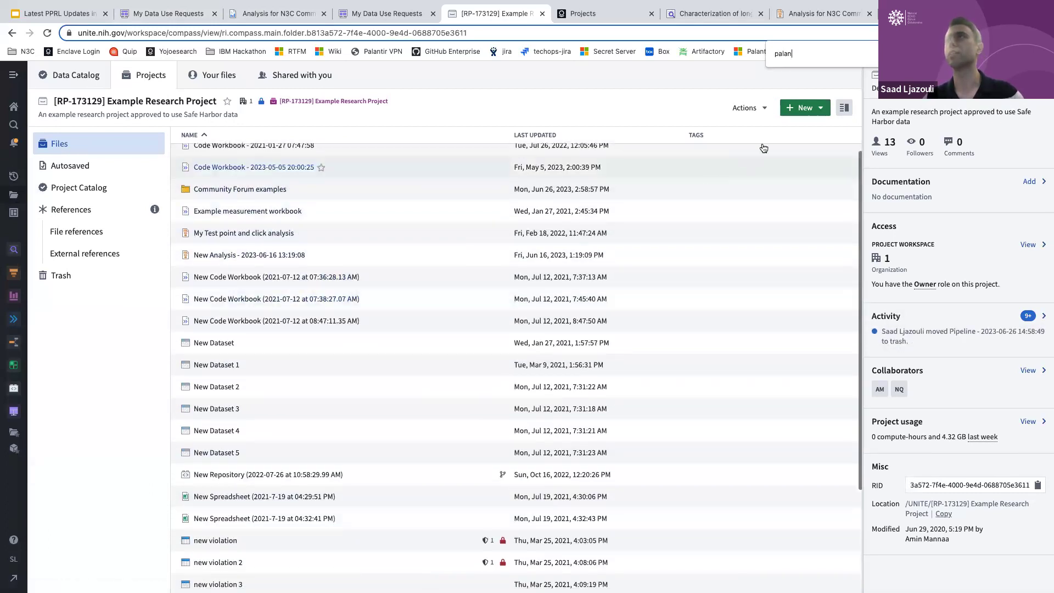
left_click(805, 108)
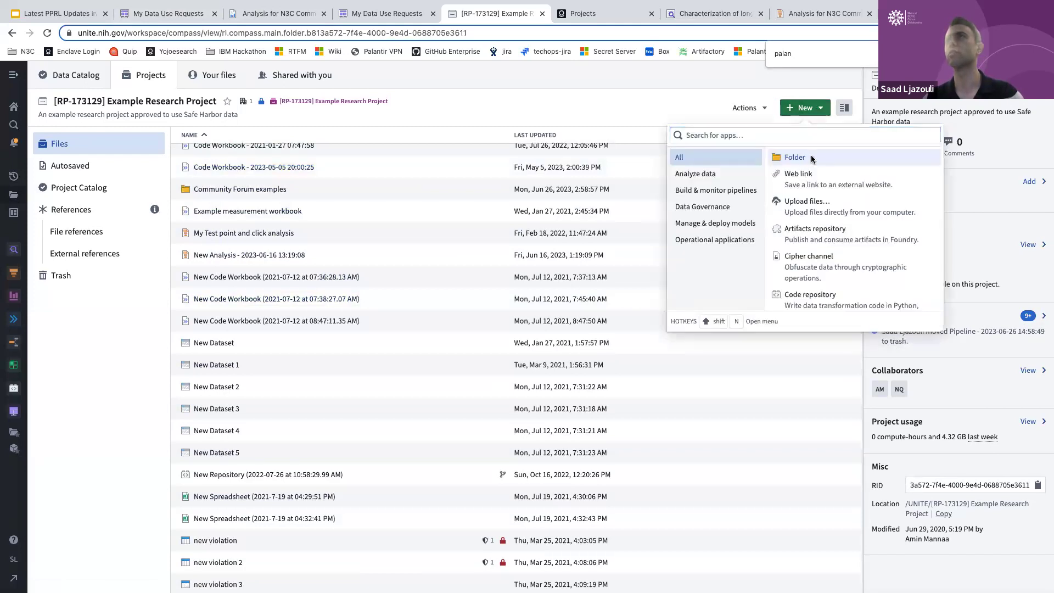
left_click(794, 157)
type("N3C Community Form presentation")
key("Return")
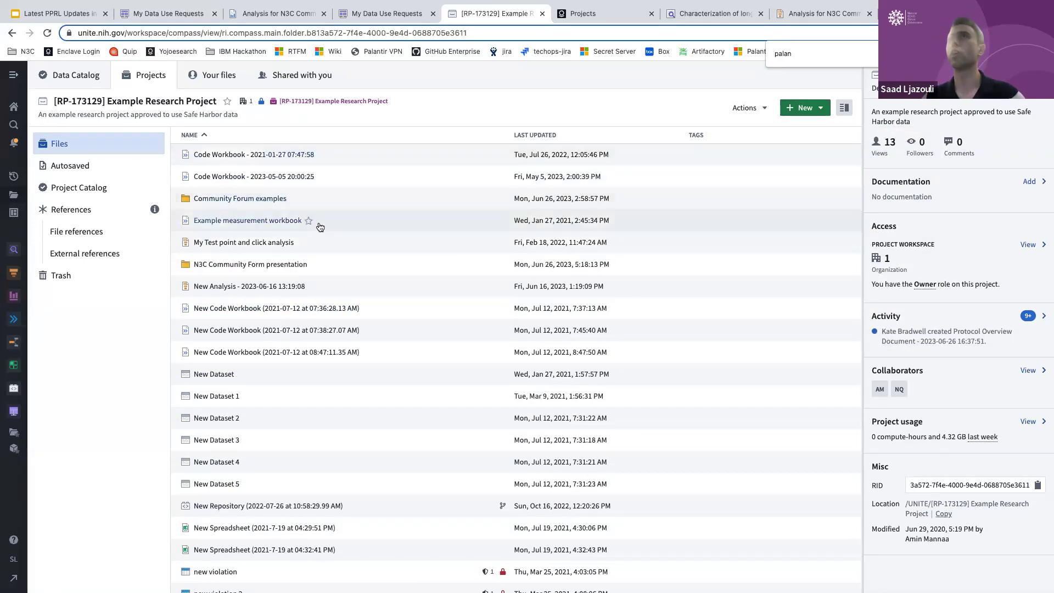
Step: Open the Community Forum examples folder and create a new Contour analysis in it
left_click(275, 199)
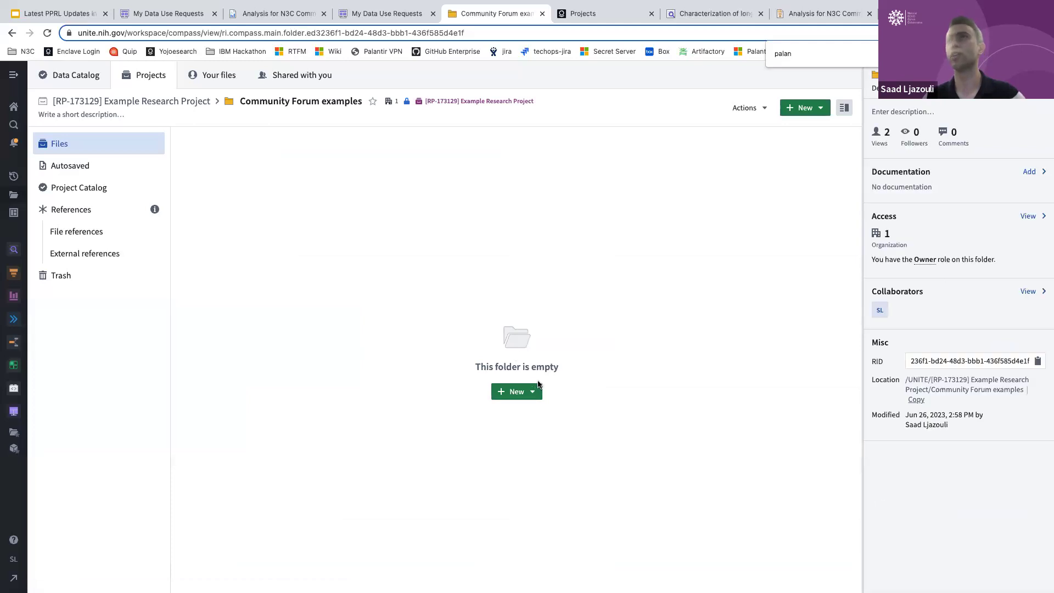
left_click(541, 394)
scroll(672, 382, "down", 5)
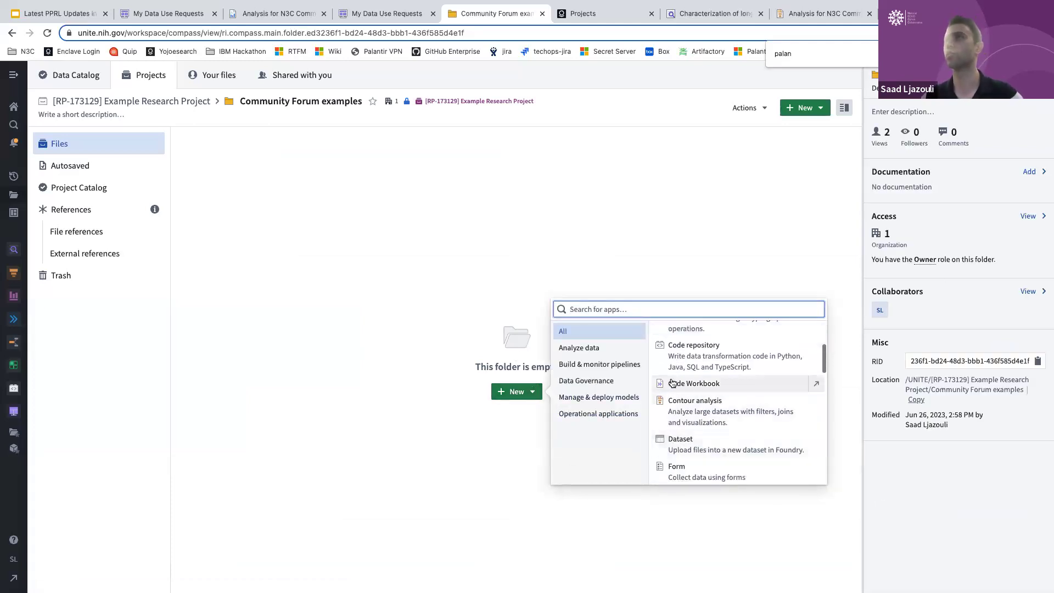
scroll(708, 392, "down", 1)
left_click(717, 403)
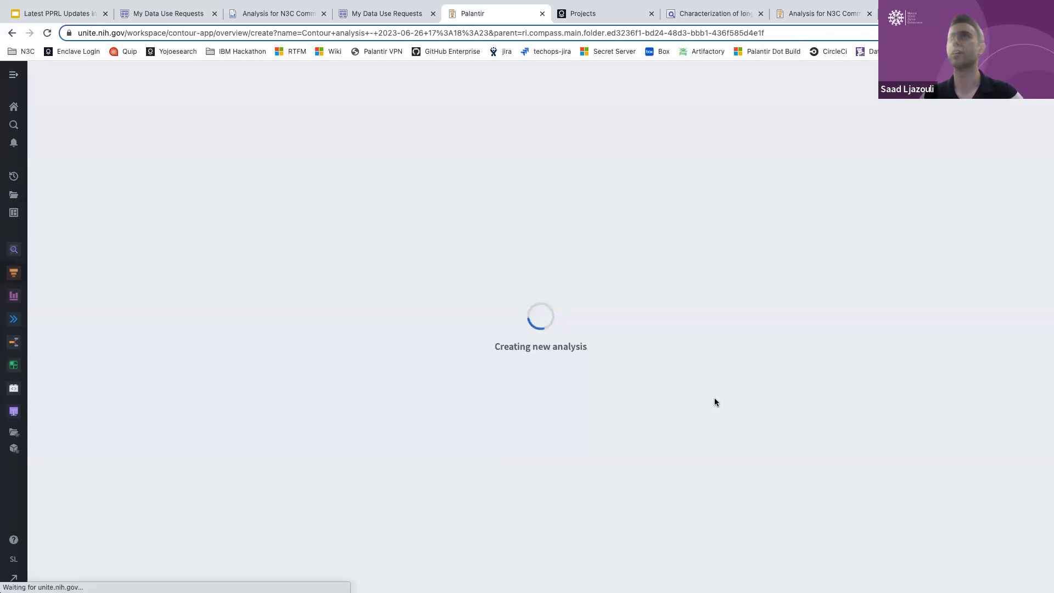
Step: Start the analysis from the person dataset in Medicare Datasets - OMOP format, within the Data Catalog's PPRL CMS Medicare collection
left_click(585, 382)
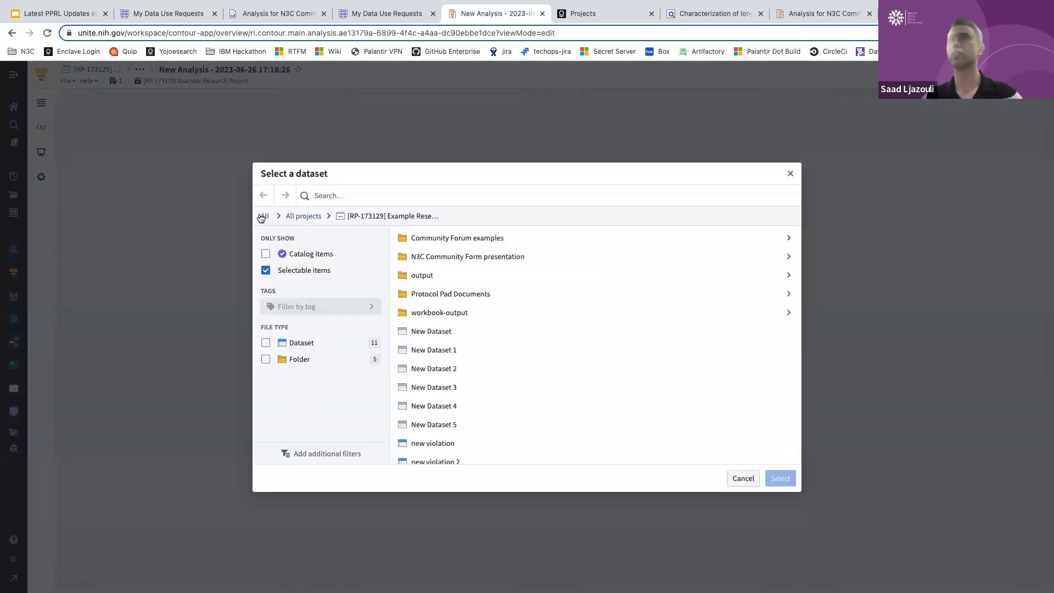
left_click(265, 215)
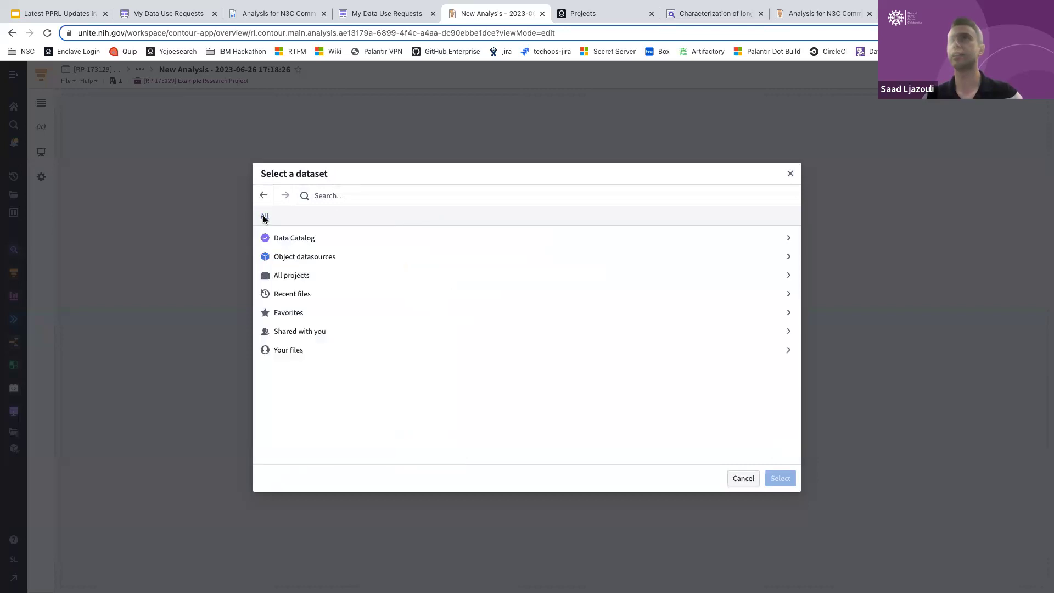
left_click(315, 242)
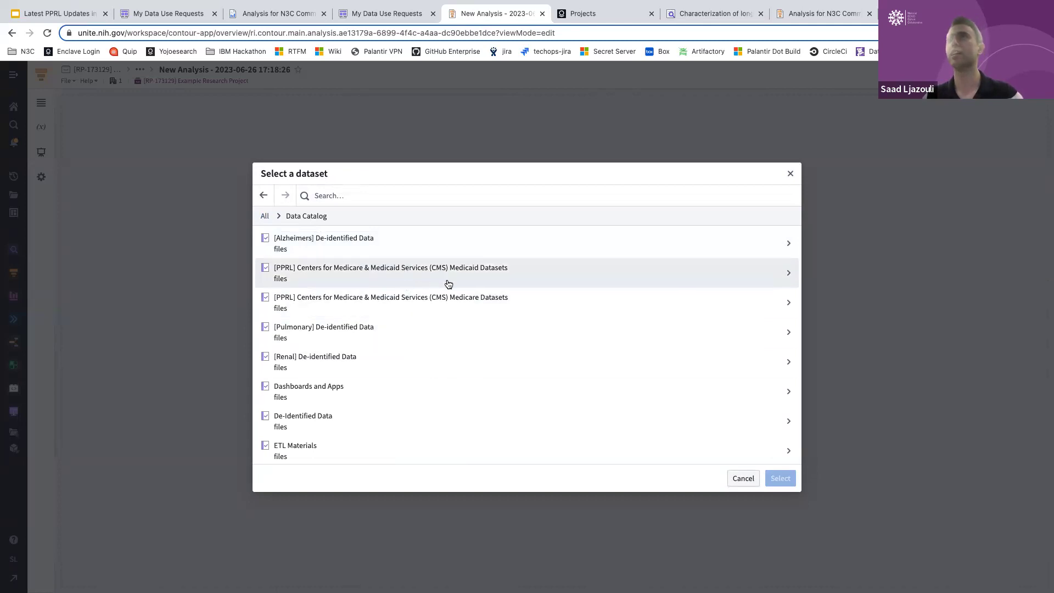
left_click(457, 303)
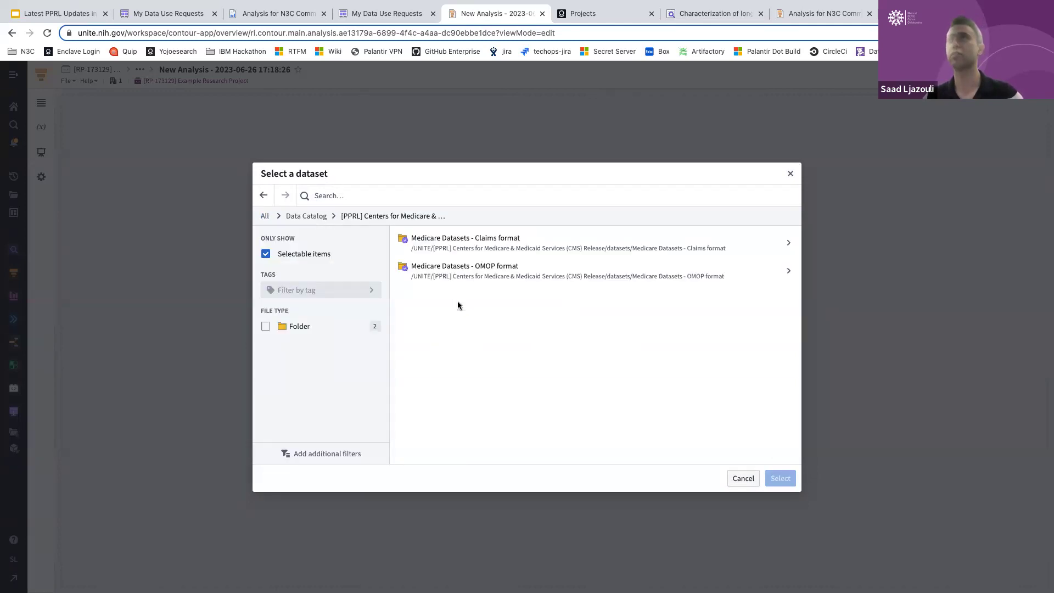
left_click(552, 278)
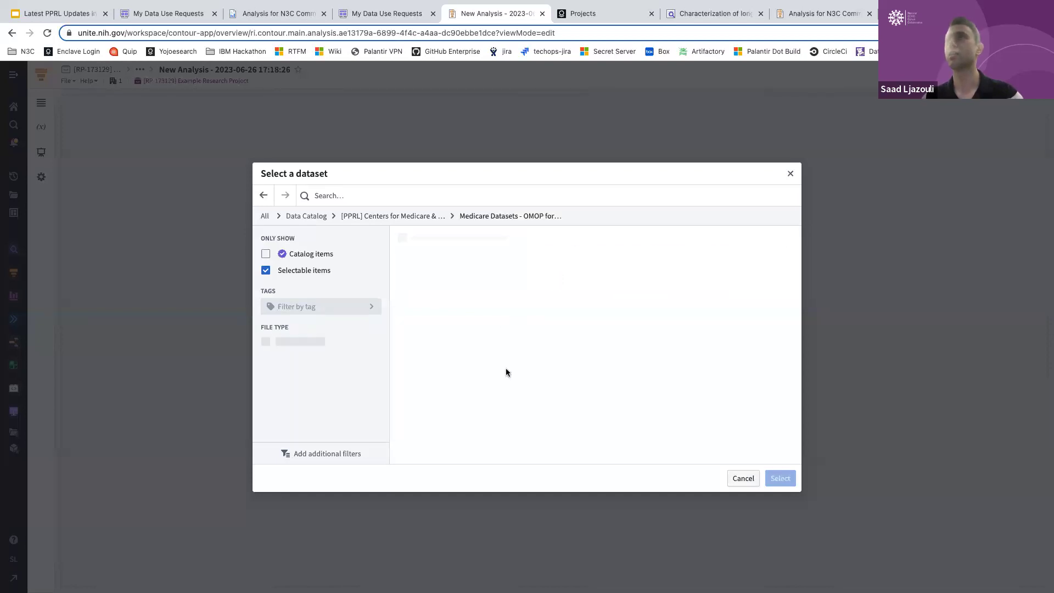
scroll(506, 369, "down", 1)
key("ctrl+f")
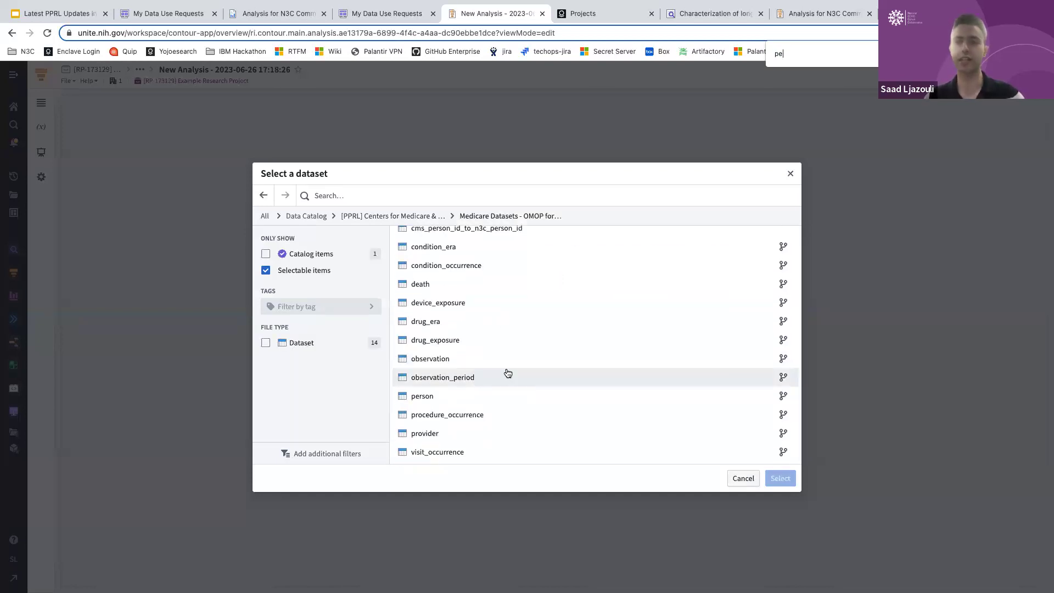
type("person")
left_click(437, 396)
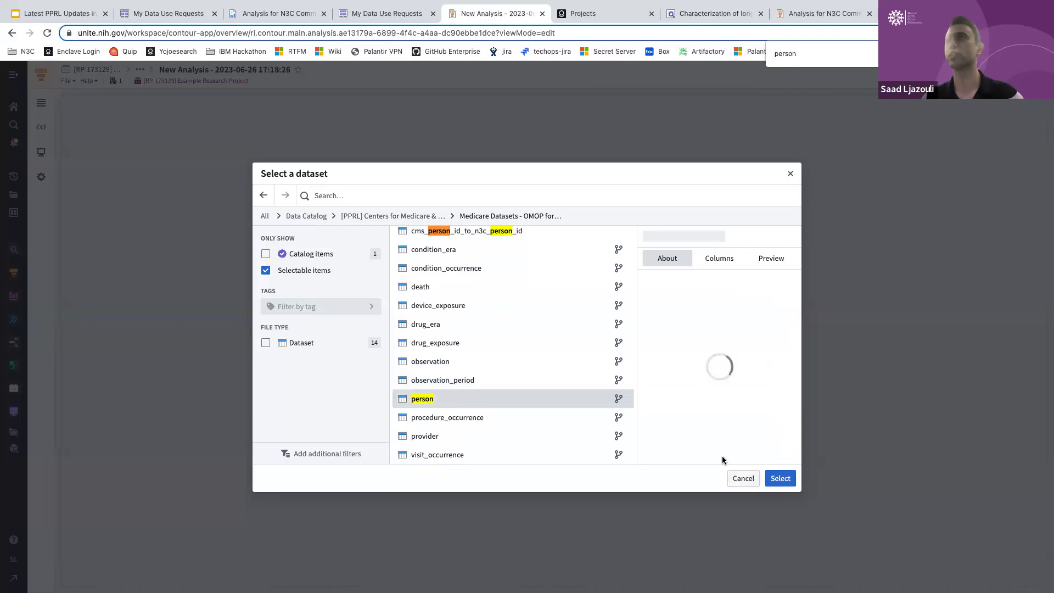
left_click(769, 475)
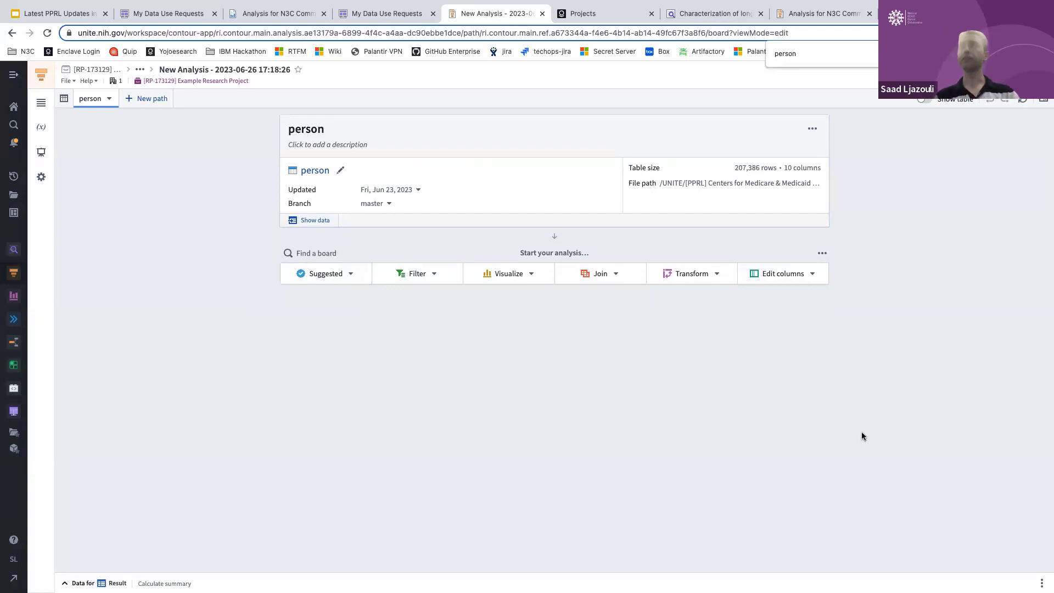
Step: Switch to the Latest PPRL Updates presentation in Google Slides and show the Manifest Table slide listing the linkage columns
left_click(69, 16)
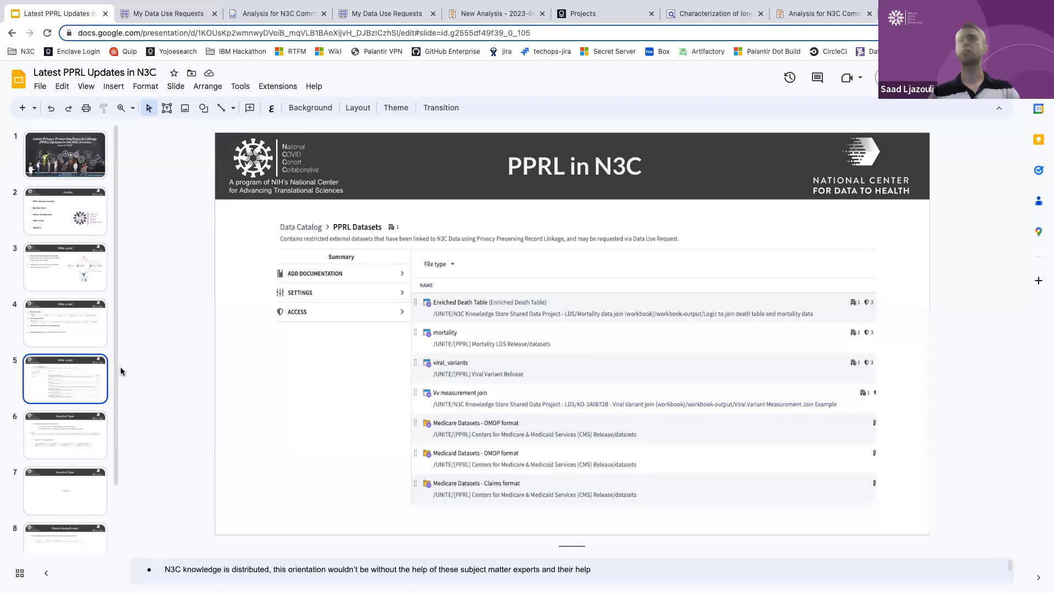
left_click(66, 430)
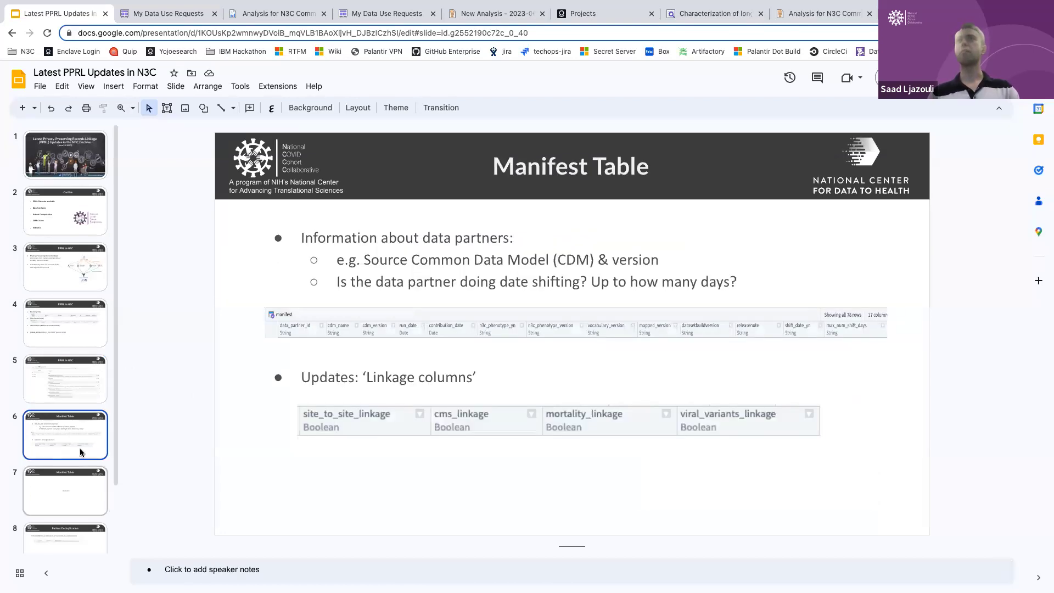
Step: Switch to the My Data Use Requests page, go to the N3C homepage from there and open the Data Catalog
key("ctrl+Tab")
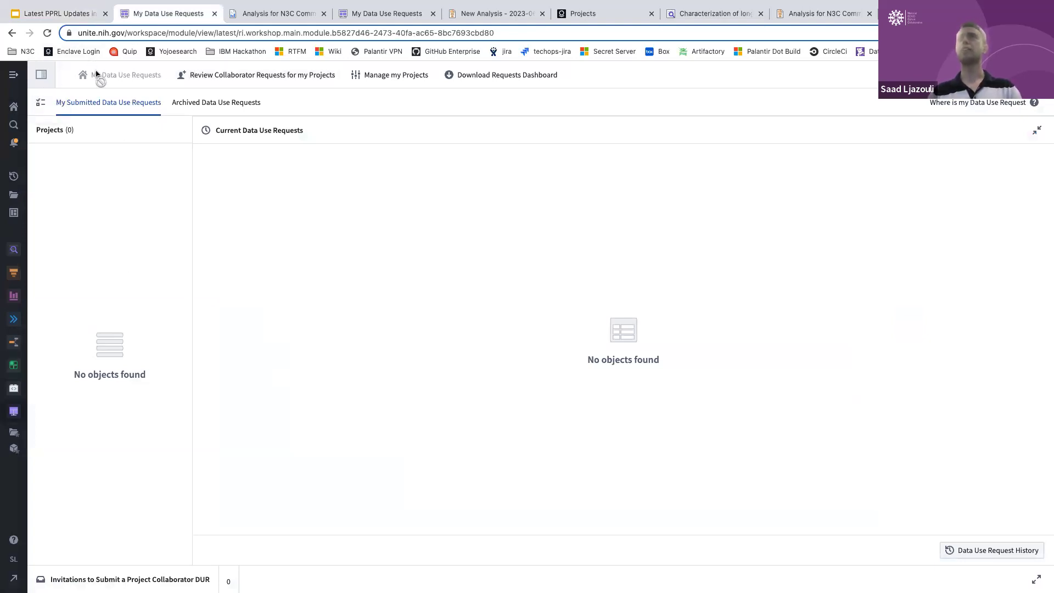
left_click(15, 110)
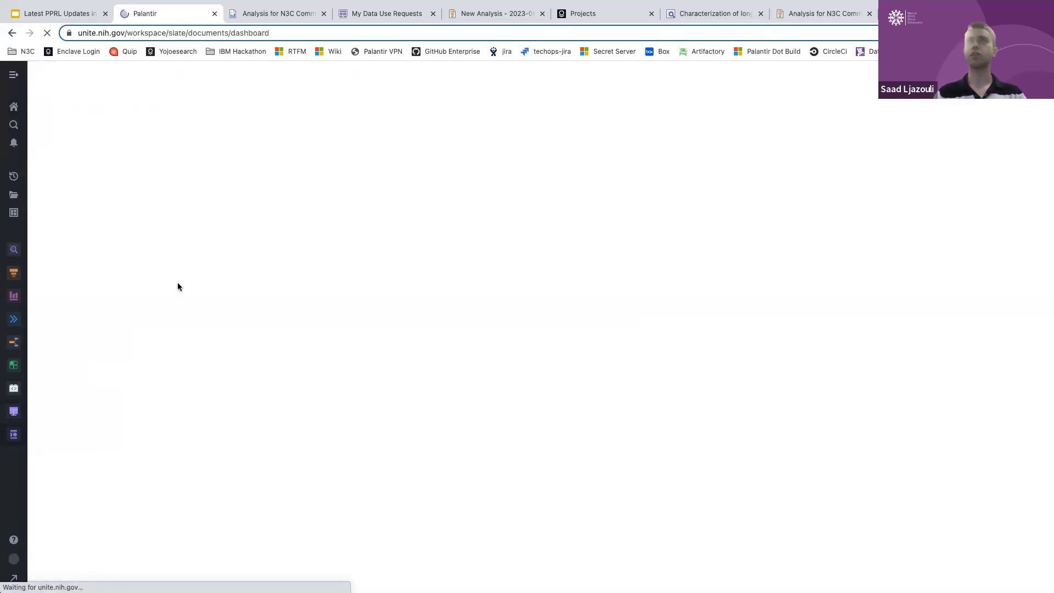
key("ctrl+f")
type("data")
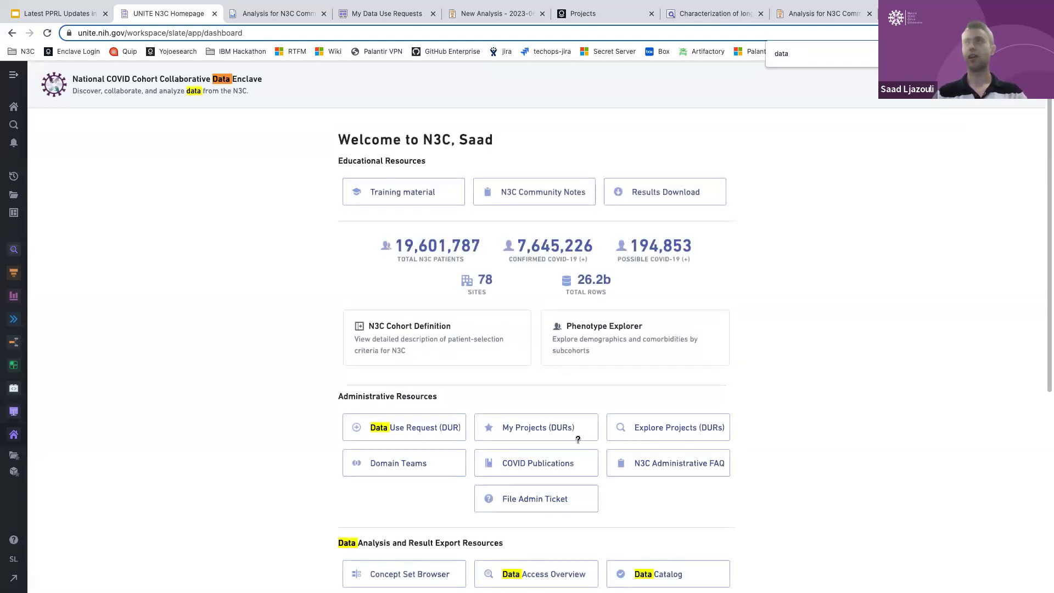
left_click(667, 572)
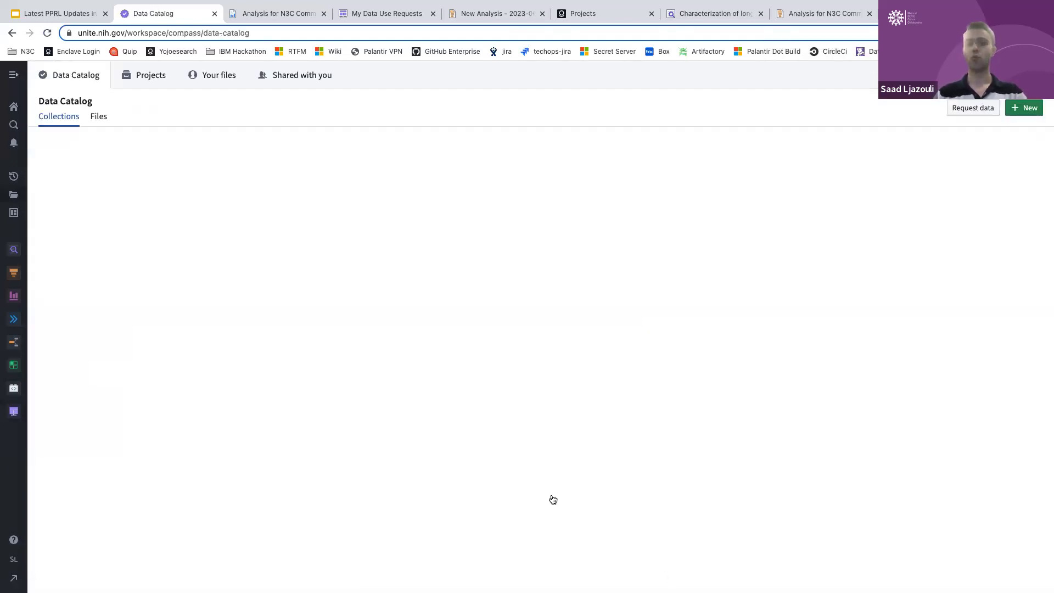
Step: Find and open the LDS Data collection in the Data Catalog, then select the manifest dataset to view its details
key("ctrl+f")
type("lds")
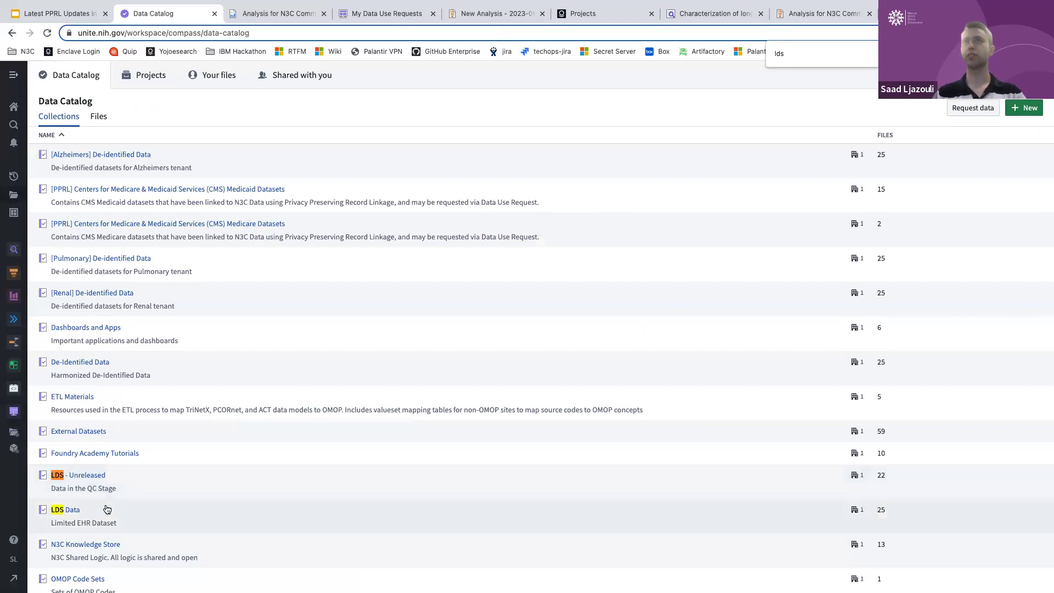
left_click(75, 513)
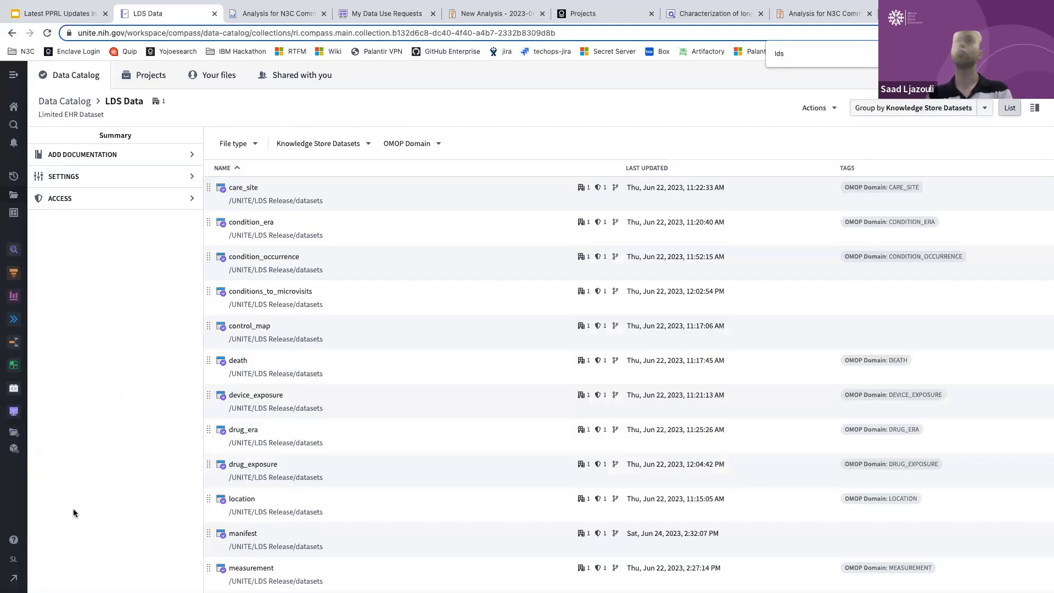
scroll(343, 472, "down", 1)
left_click(334, 512)
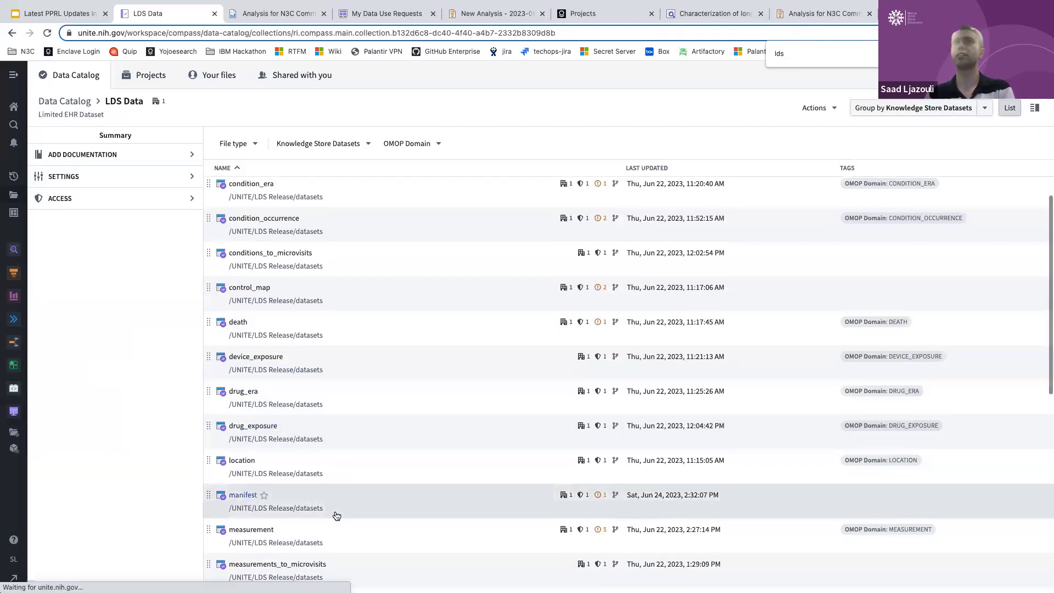
scroll(342, 459, "down", 3)
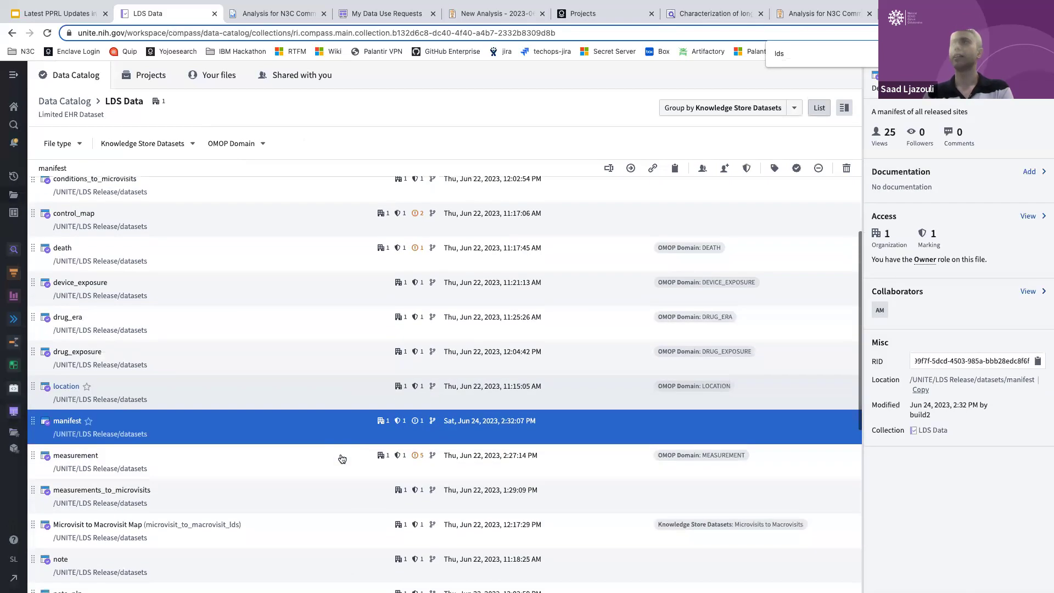
scroll(342, 457, "down", 1)
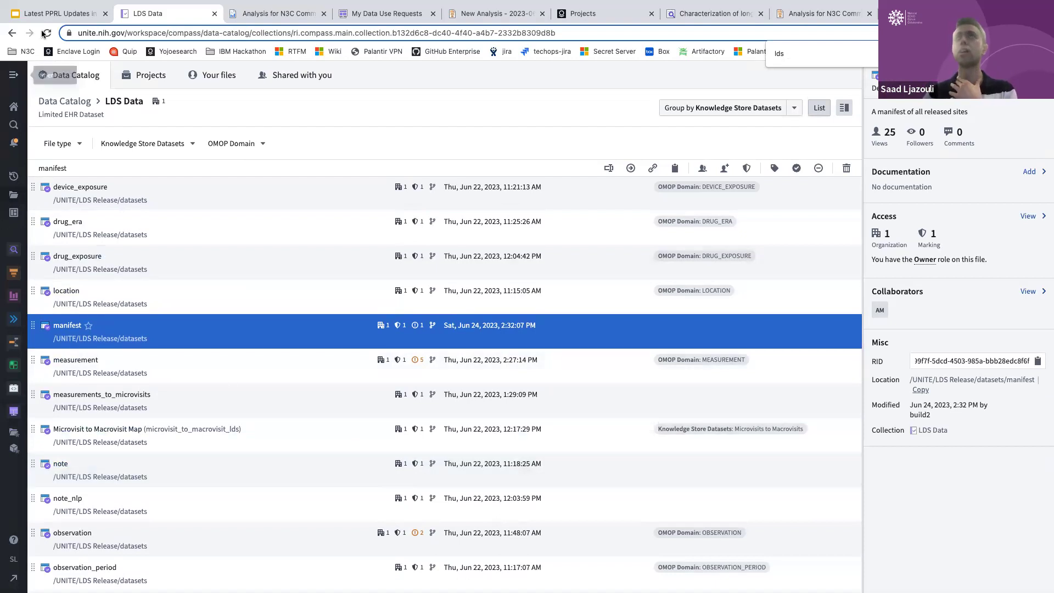
Step: Return to the Manifest Table slide in Google Slides and select the image of the manifest table's columns
left_click(61, 16)
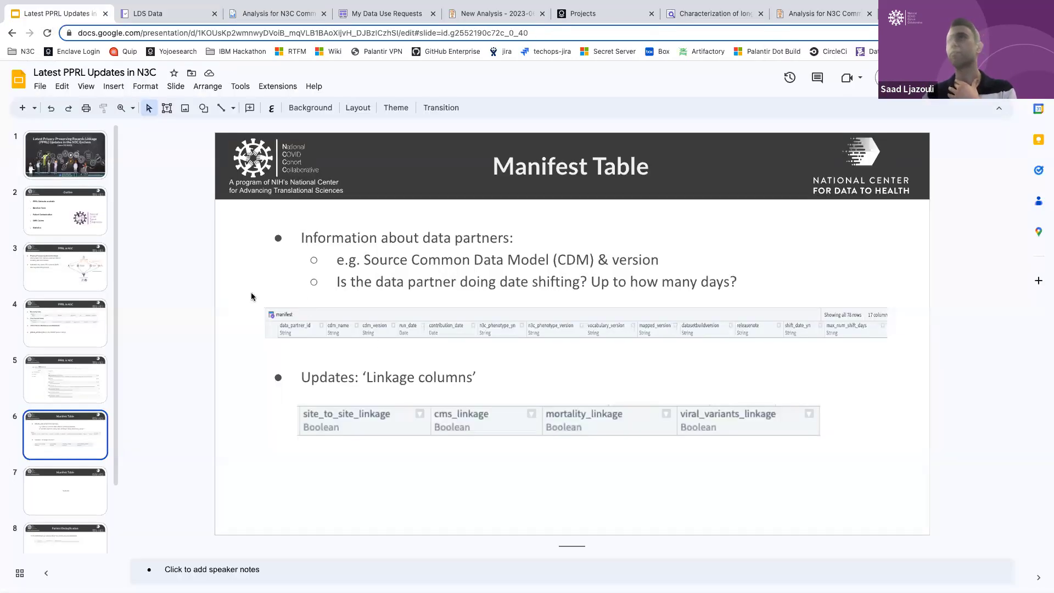
left_click(507, 330)
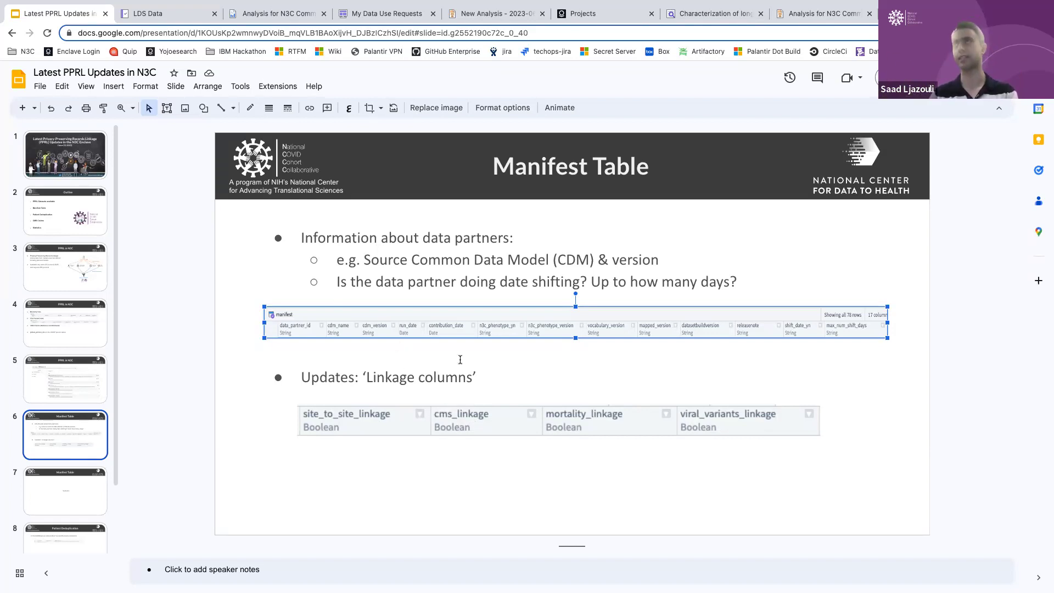
Step: Switch to the N3C Community Forum analysis report and examine its charts of PPRL participation and CMS, mortality and viral variant linkage
left_click(241, 21)
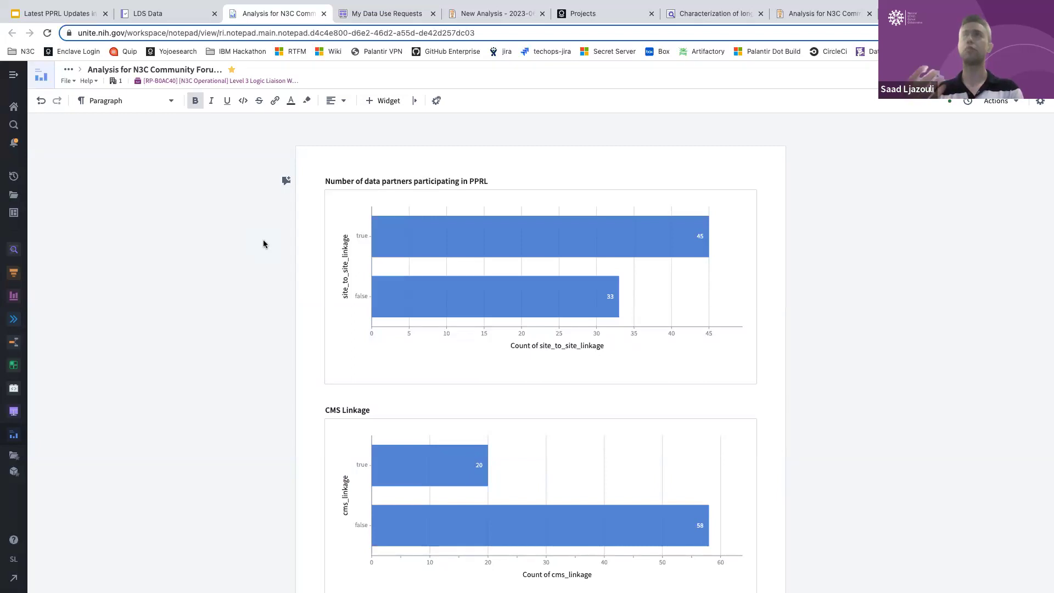
scroll(263, 244, "down", 5)
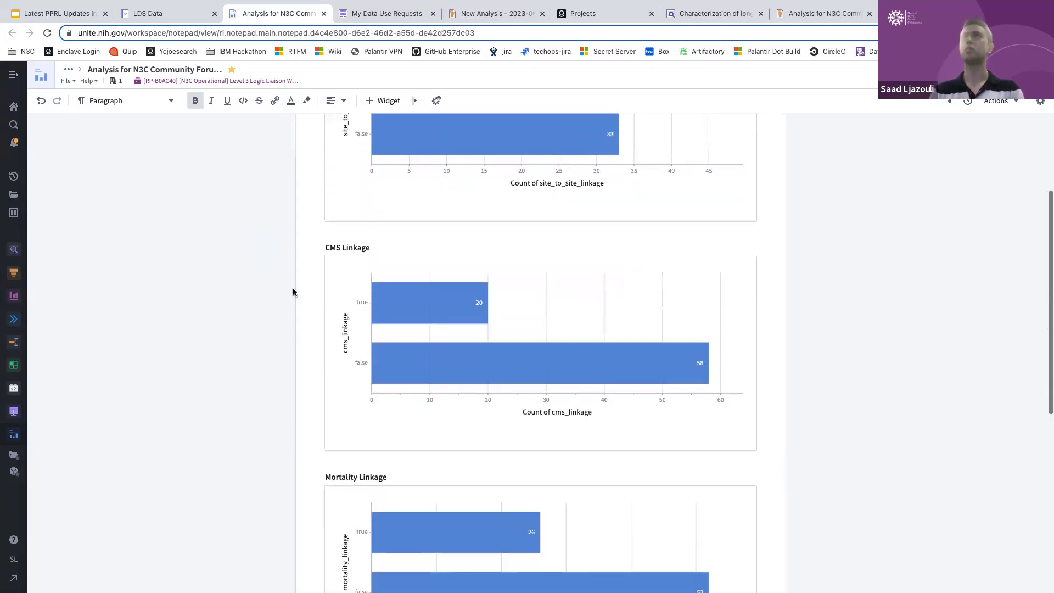
scroll(295, 277, "up", 1)
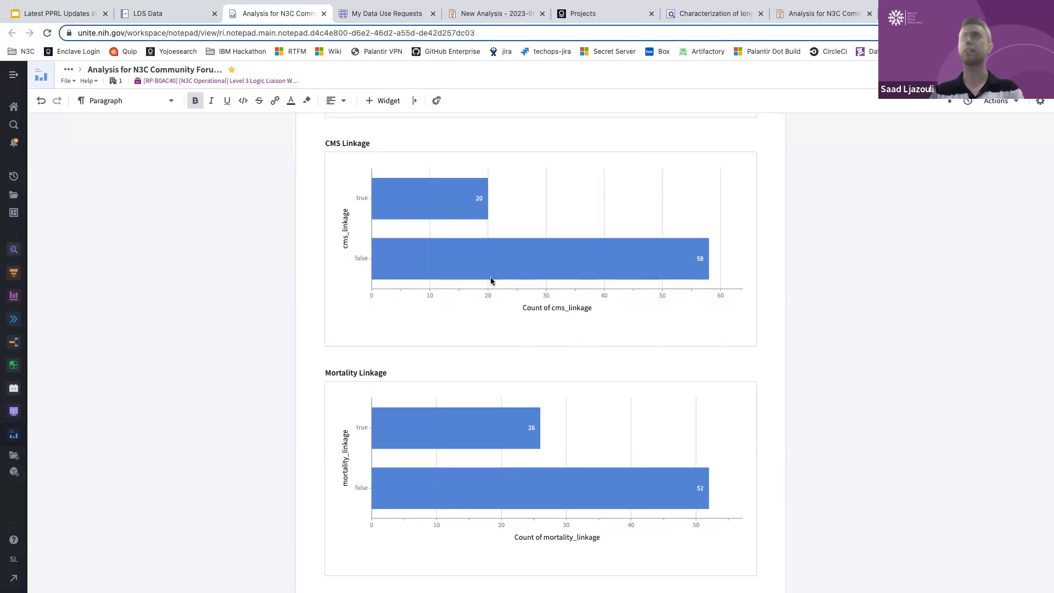
mouse_move(396, 213)
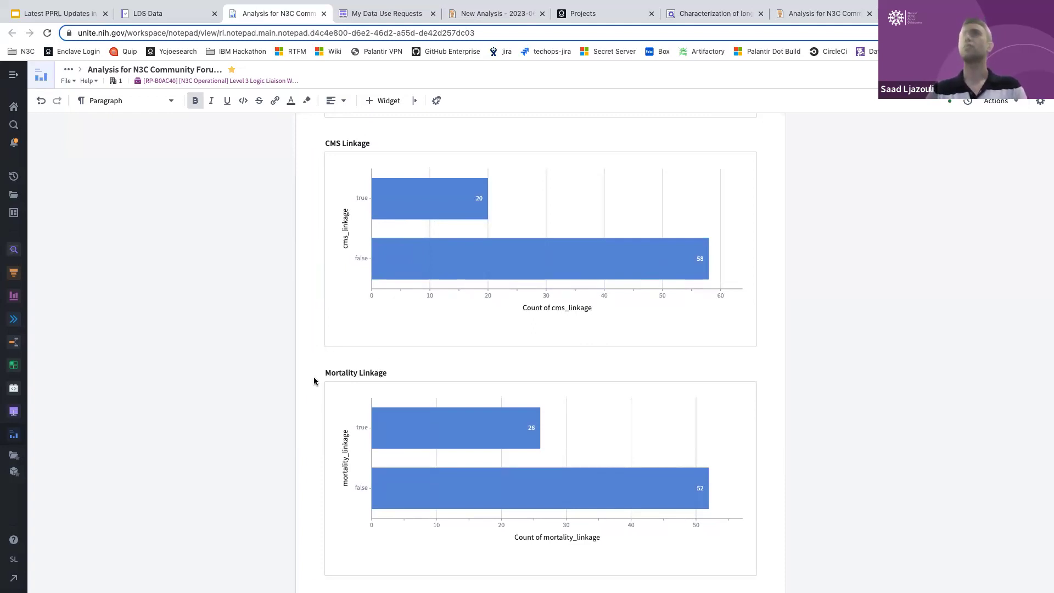
scroll(314, 379, "down", 1)
mouse_move(426, 393)
scroll(461, 430, "down", 3)
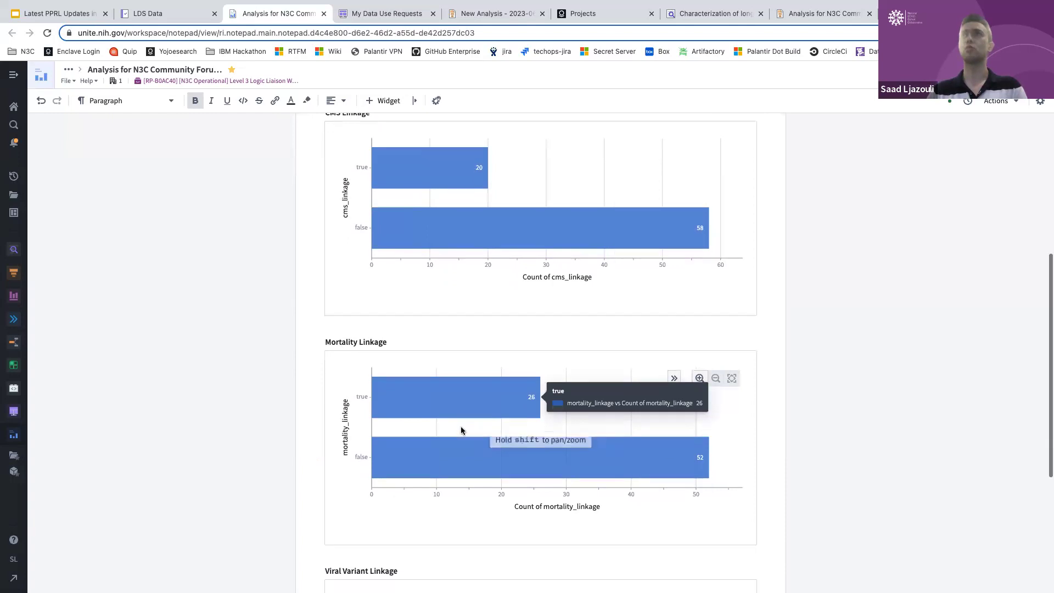
scroll(490, 394, "down", 3)
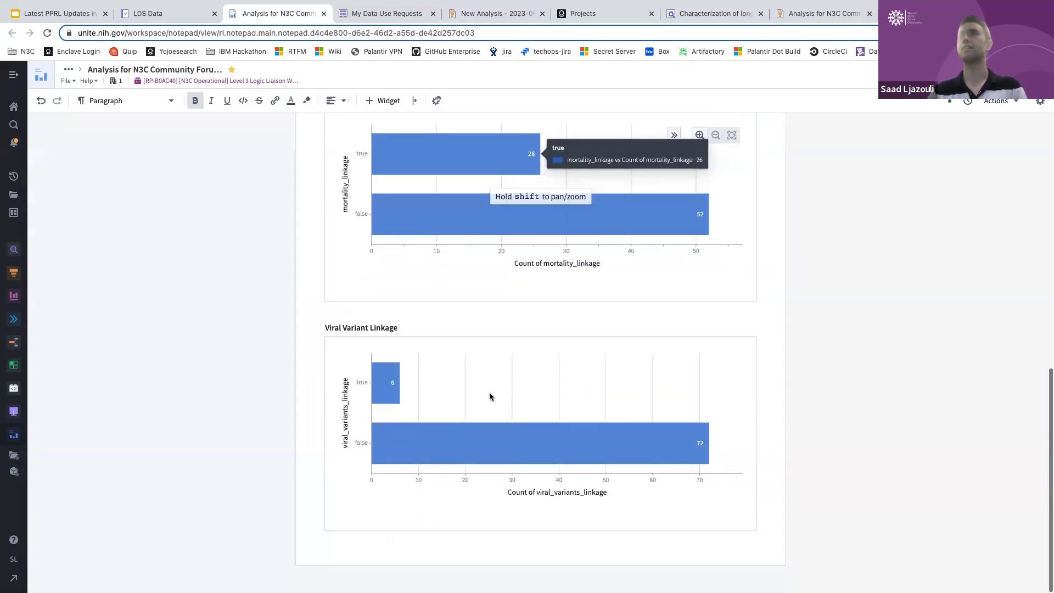
scroll(492, 384, "up", 1)
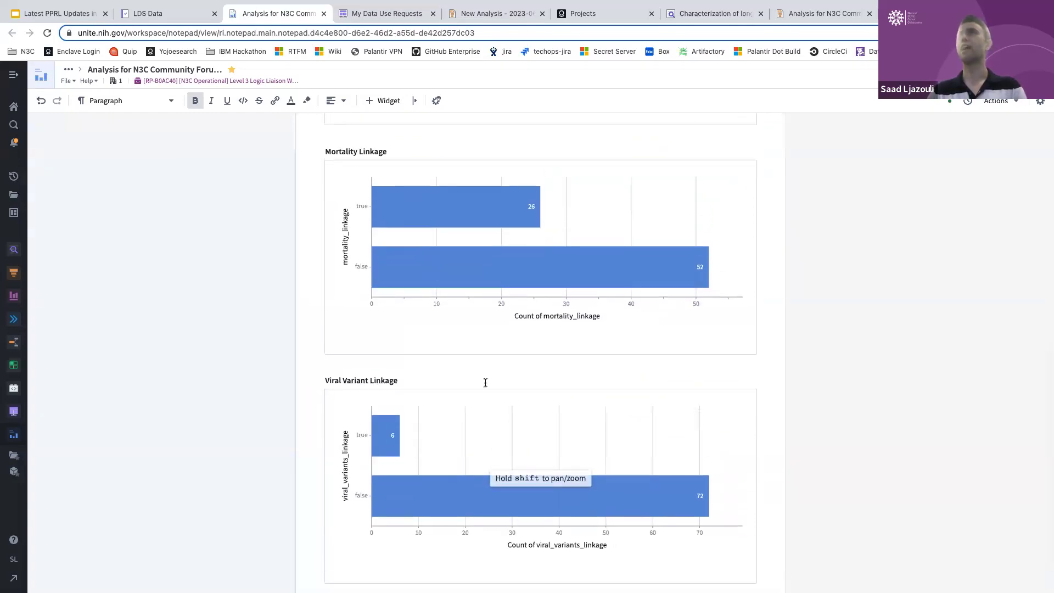
mouse_move(394, 443)
scroll(394, 441, "up", 15)
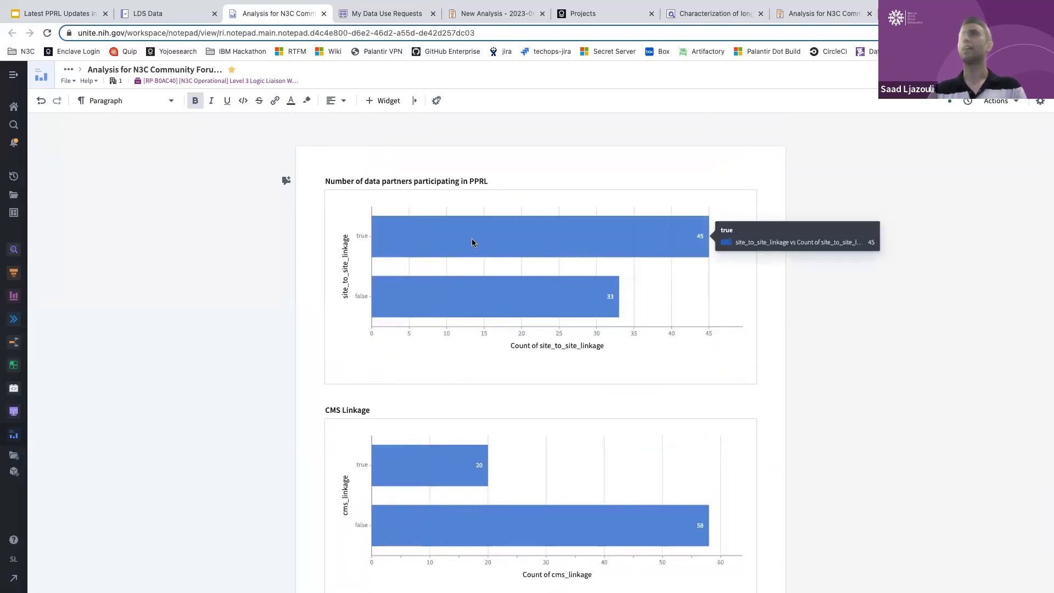
mouse_move(539, 309)
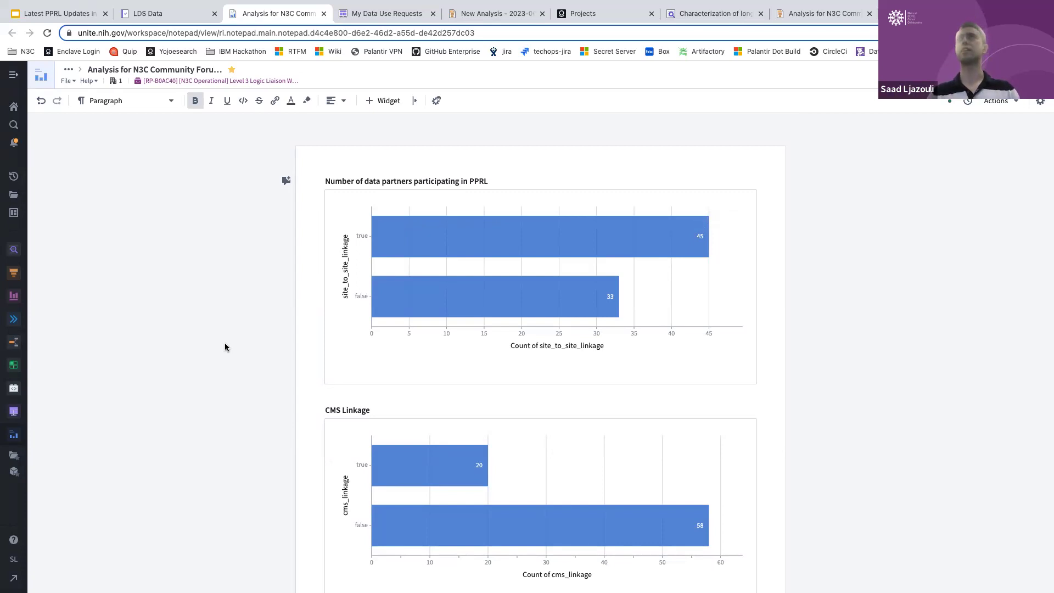
Step: Switch to the second My Data Use Requests page and close it
key("ctrl+Tab")
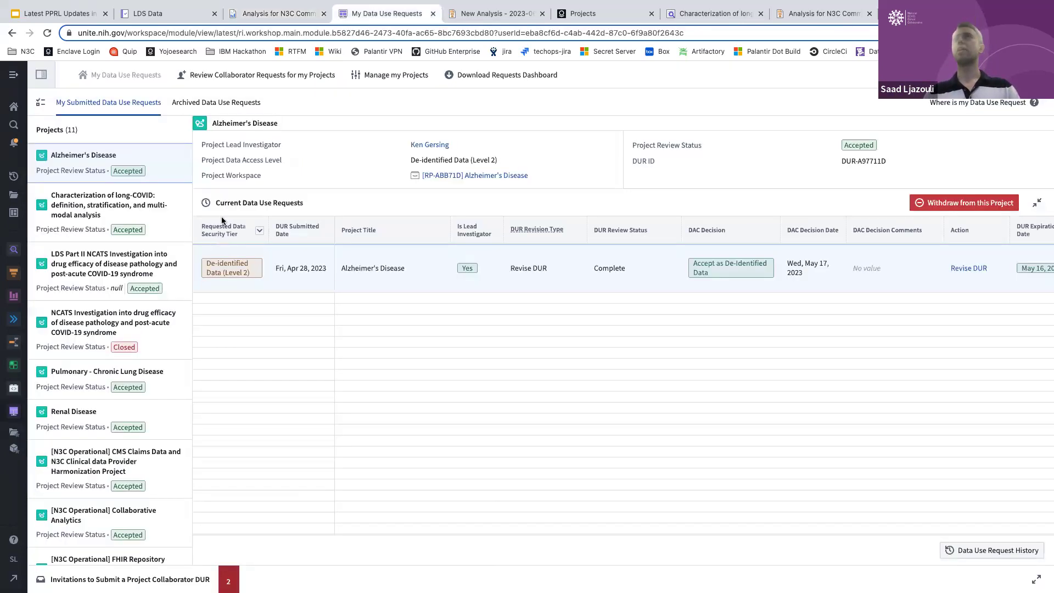
key("ctrl+w")
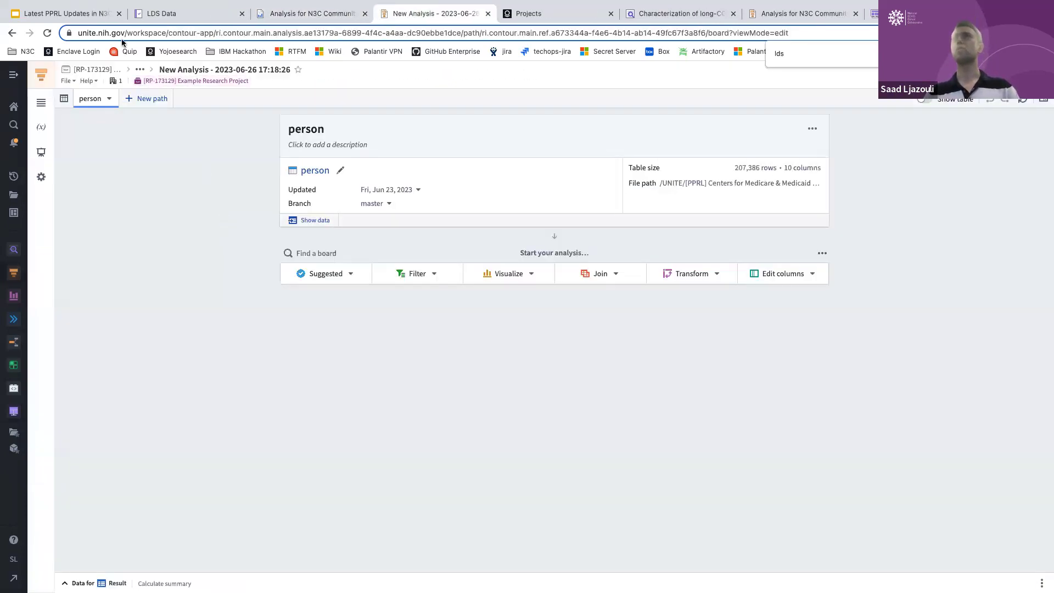
Step: Switch to the Contour analysis "Analysis for N3C Community Forum" and view the manifest path's site_to_site_linkage histogram
left_click(88, 18)
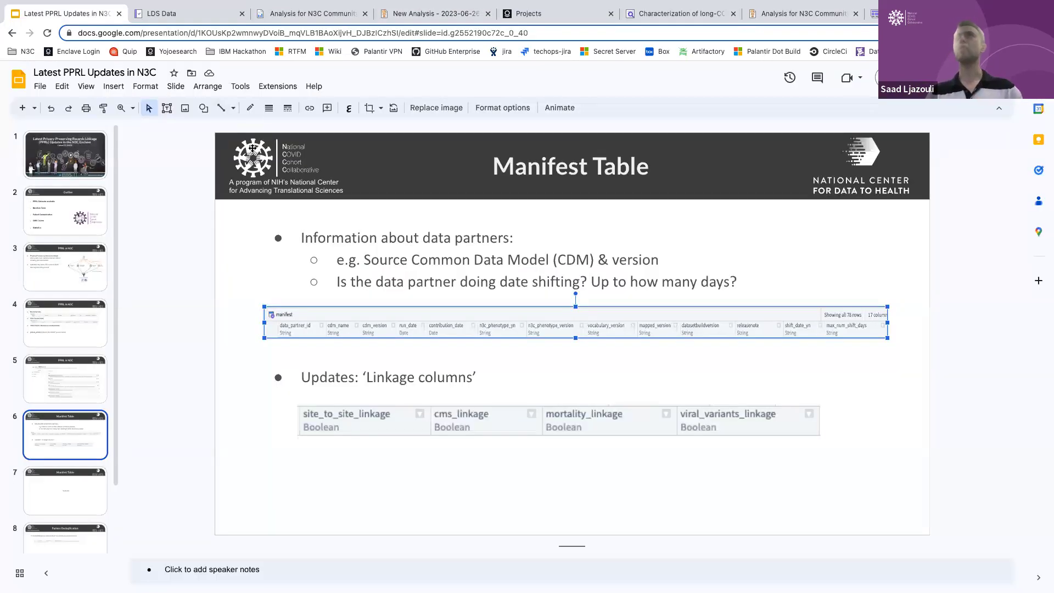
key("ctrl+Tab")
key("ctrl+Tab")
key("ctrl+Tab")
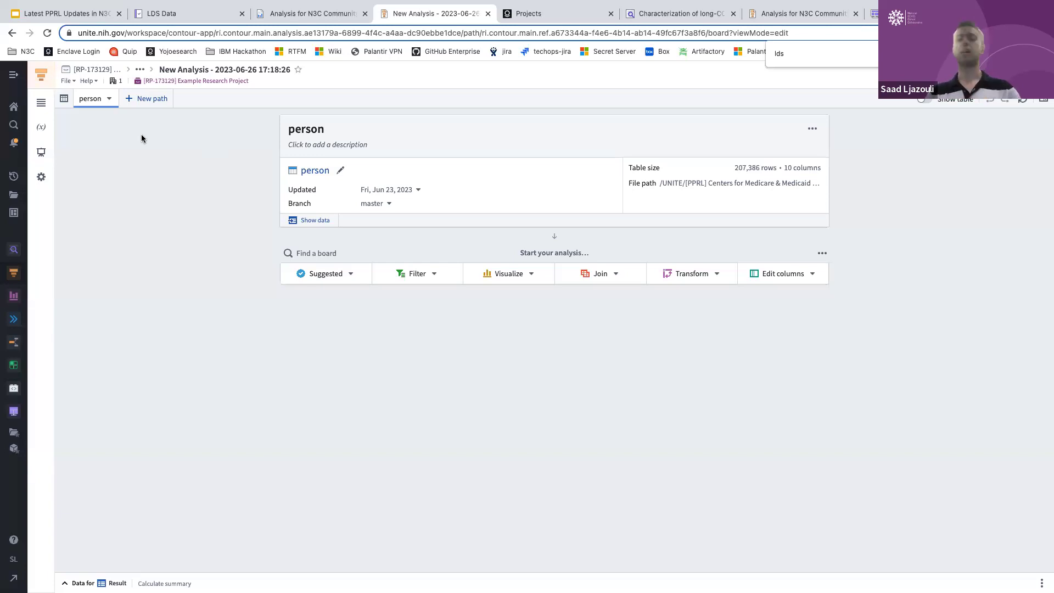
key("ctrl+Tab")
key("ctrl+Tab")
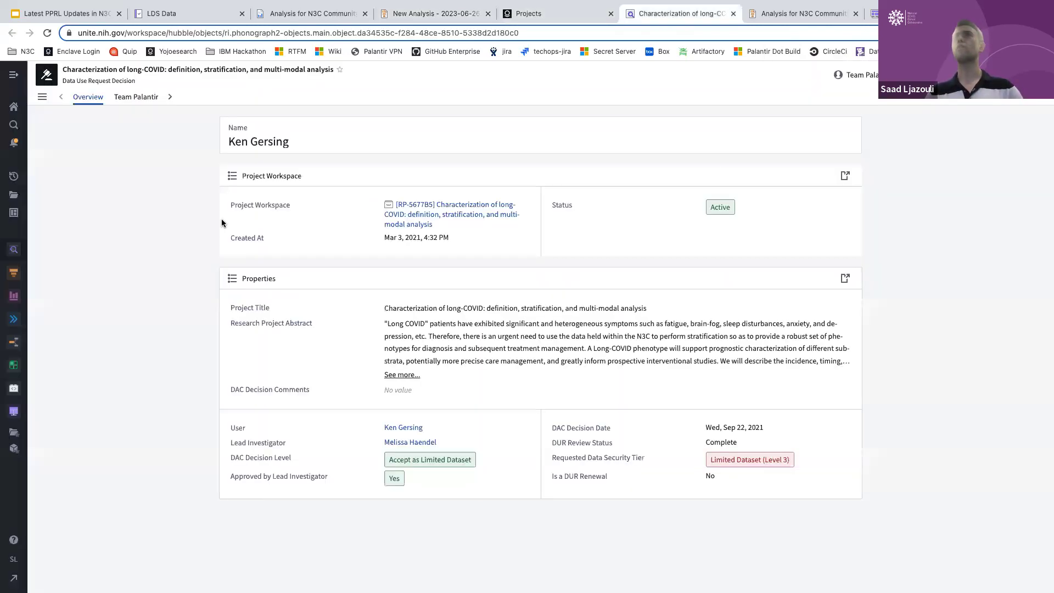
key("ctrl+Tab")
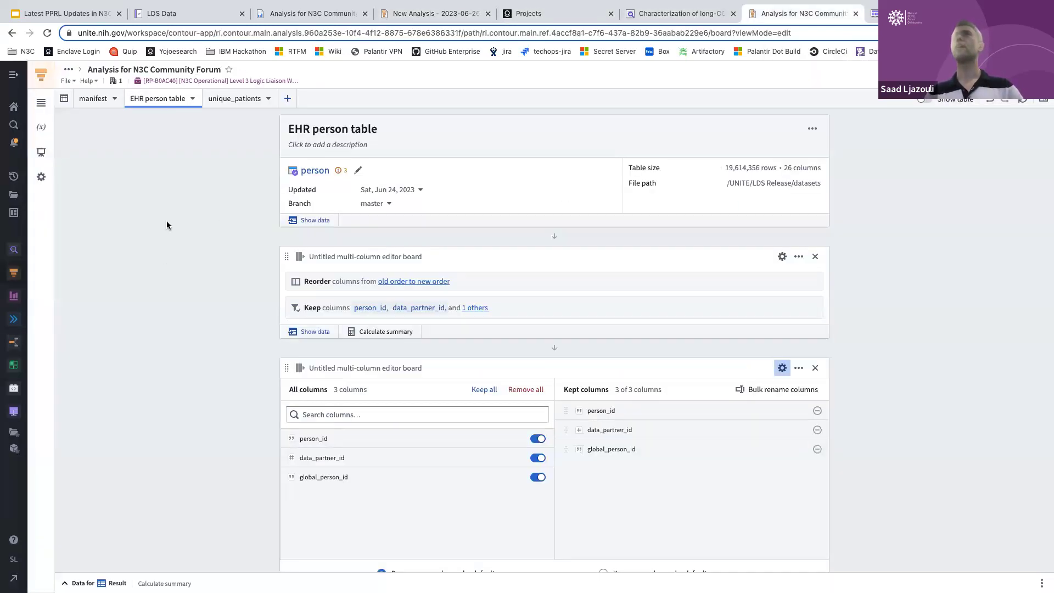
mouse_move(94, 98)
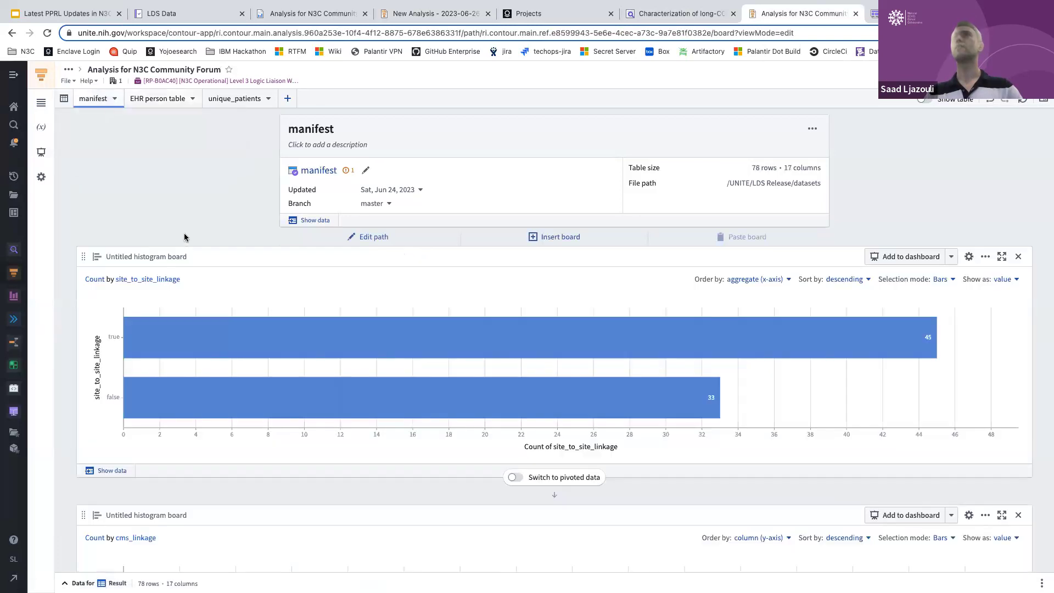
scroll(393, 244, "down", 1)
scroll(393, 244, "up", 1)
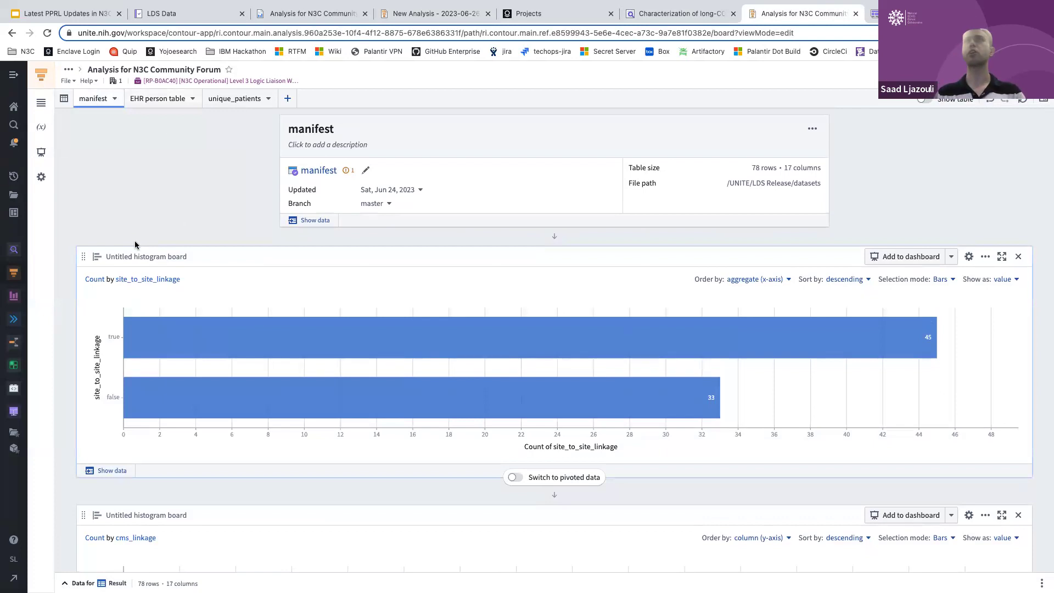
Step: Open the EHR person table path and expand the configuration of its first multi-column editor board
mouse_move(173, 104)
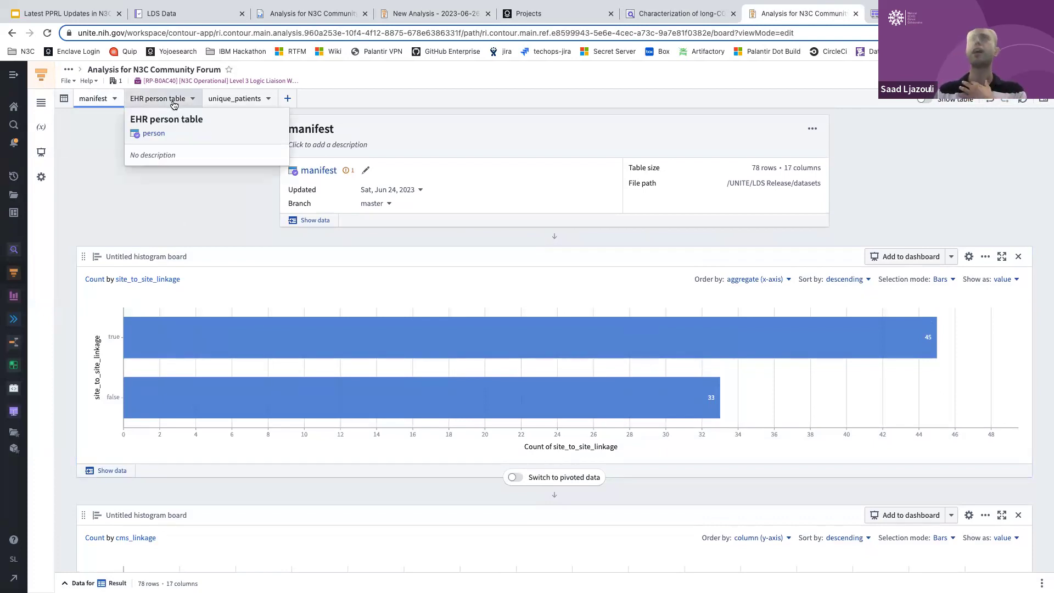
left_click(173, 104)
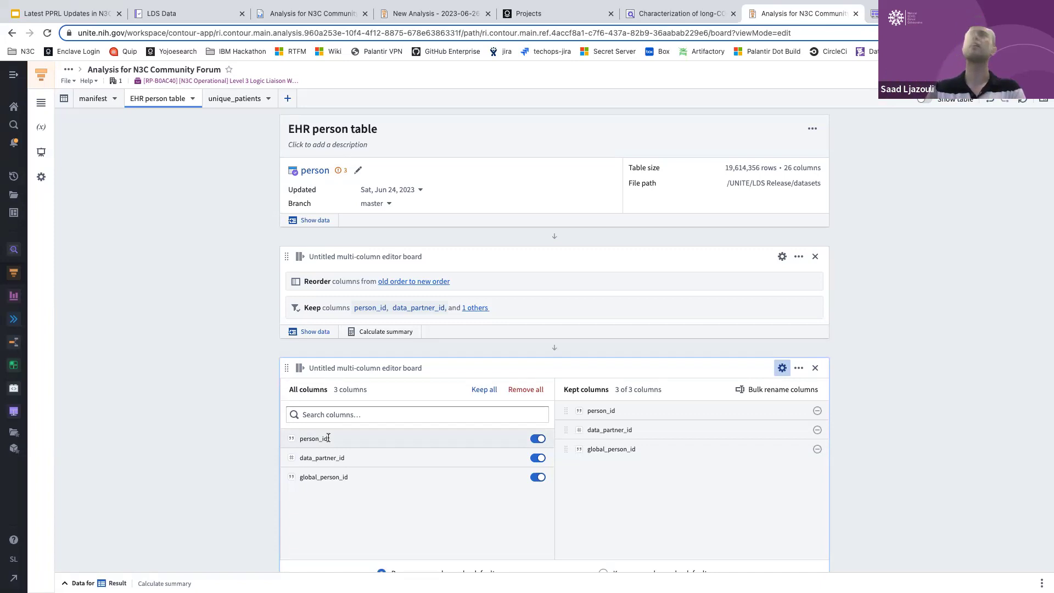
mouse_move(302, 172)
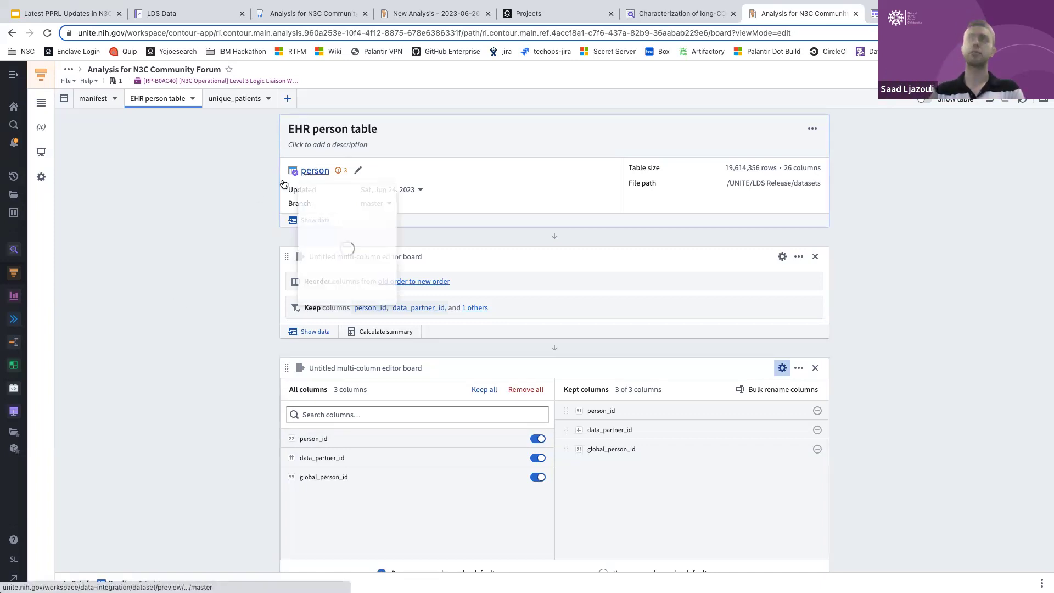
scroll(219, 219, "down", 3)
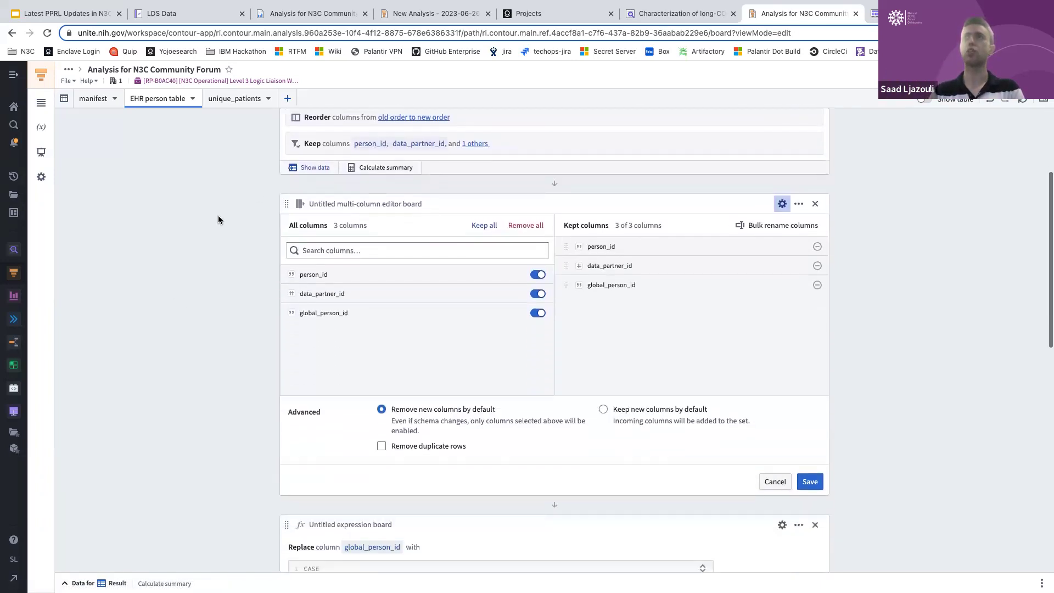
scroll(218, 219, "down", 3)
scroll(219, 220, "up", 6)
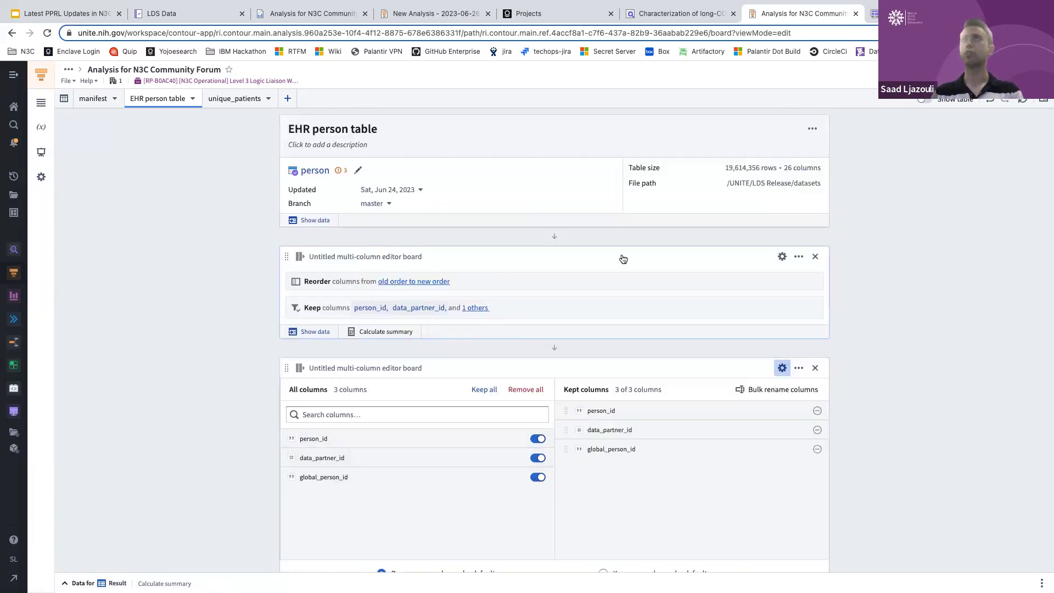
left_click(783, 256)
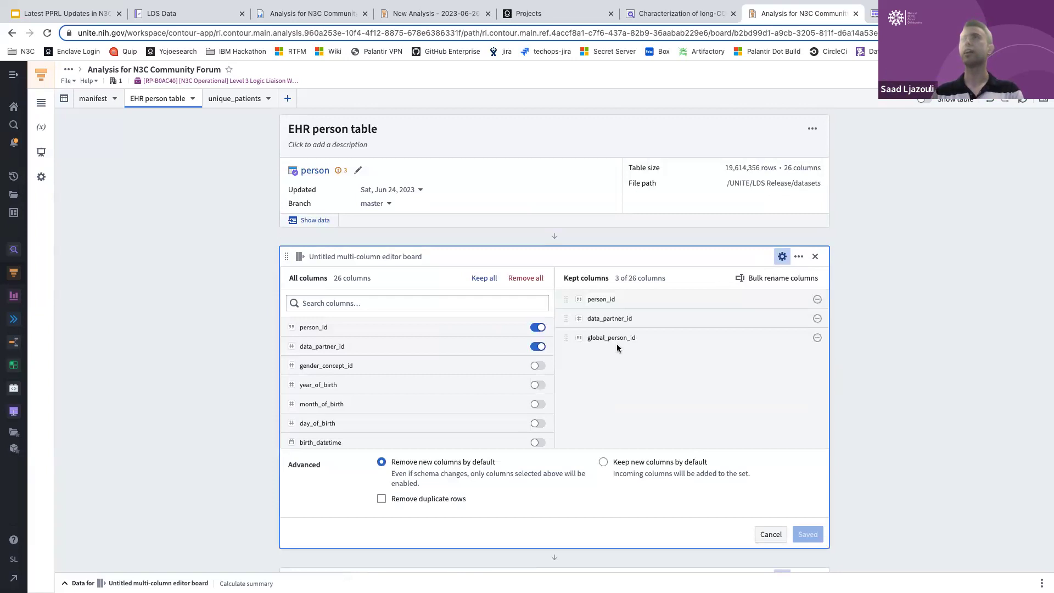
scroll(432, 380, "down", 1)
left_click(632, 300)
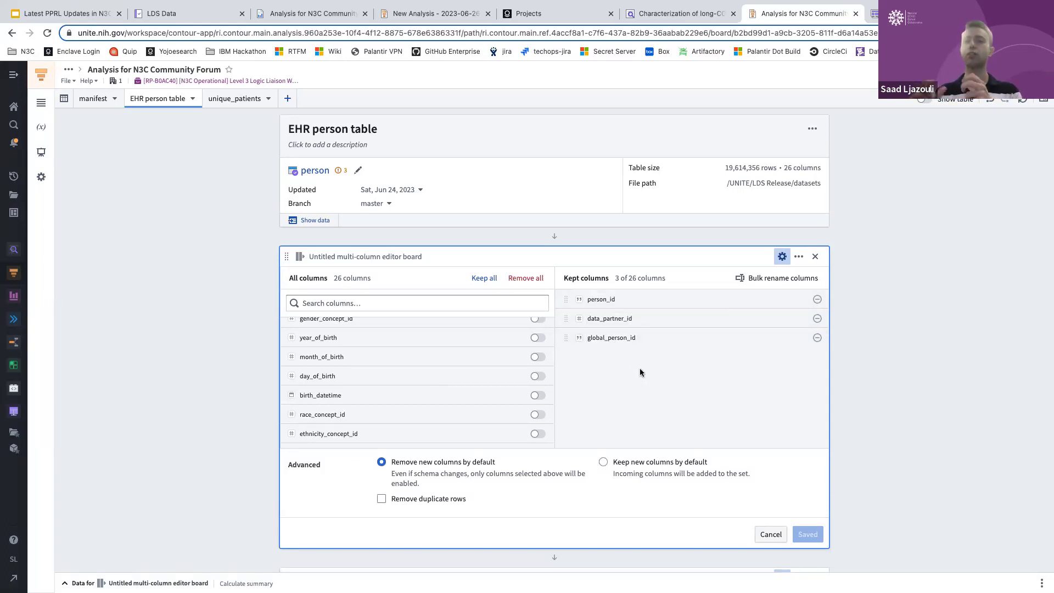
Step: Review the kept columns person_id, data_partner_id and global_person_id in the EHR person table's two multi-column editor boards
scroll(640, 372, "down", 5)
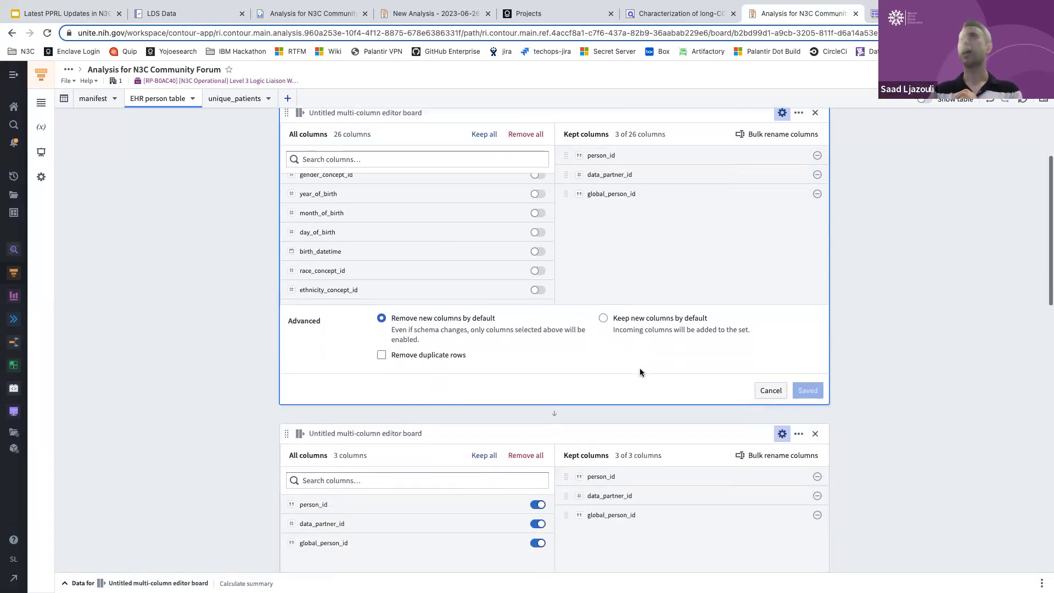
scroll(946, 369, "up", 1)
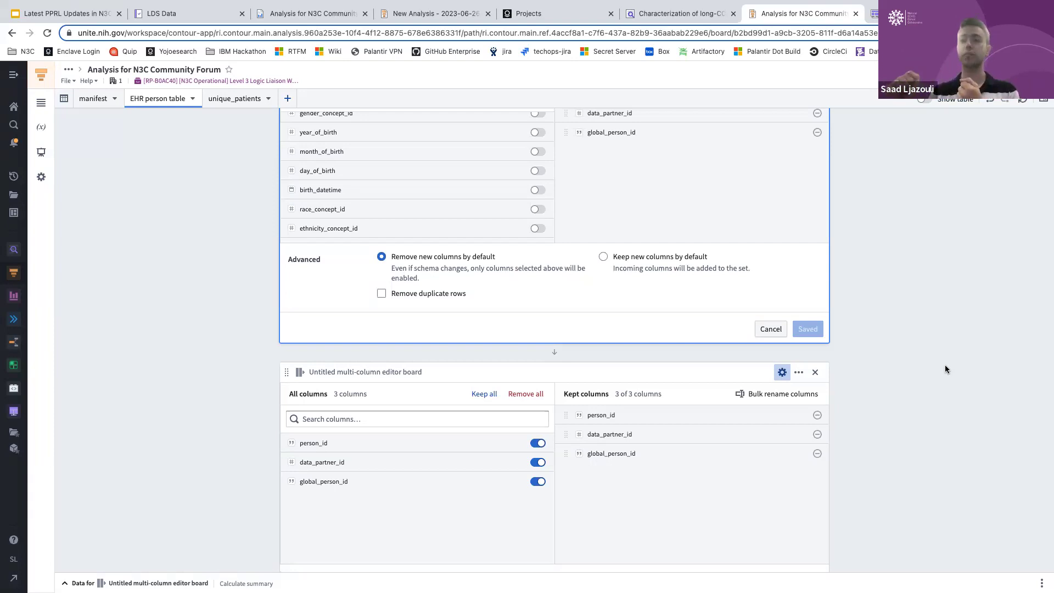
scroll(944, 364, "up", 1)
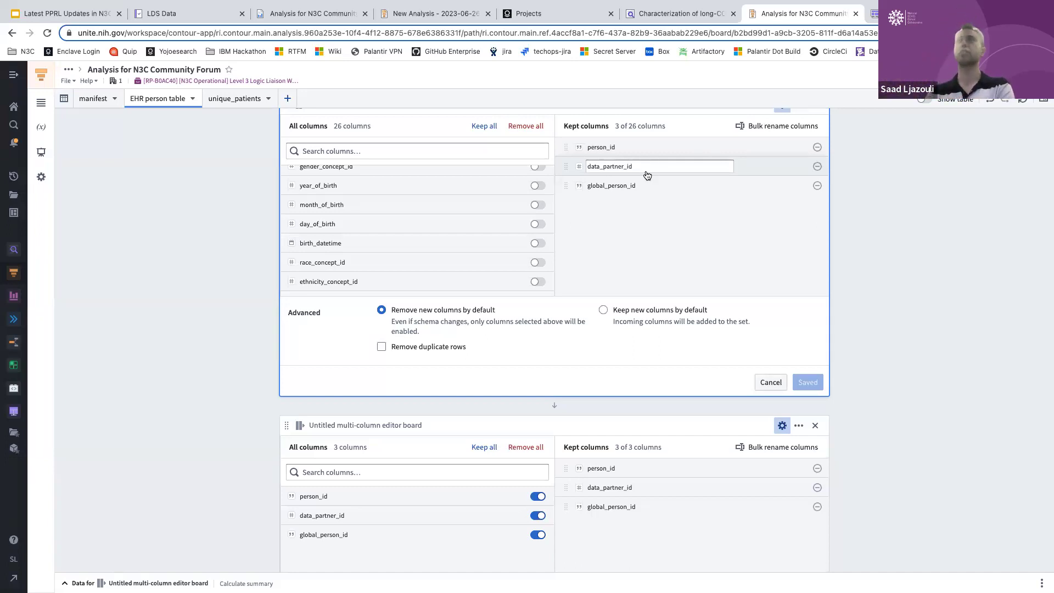
scroll(640, 187, "down", 4)
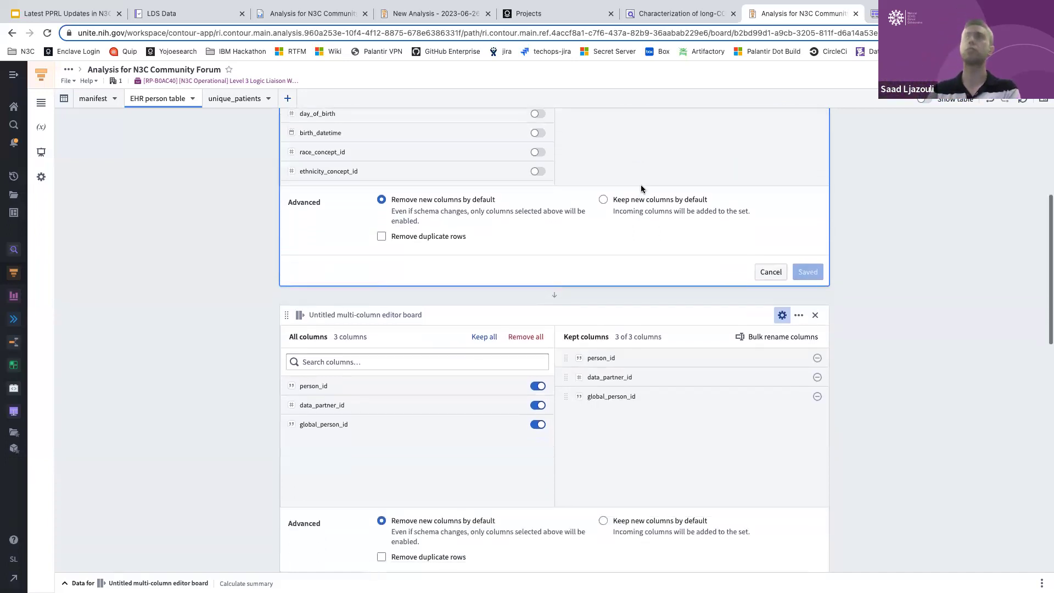
scroll(641, 189, "down", 1)
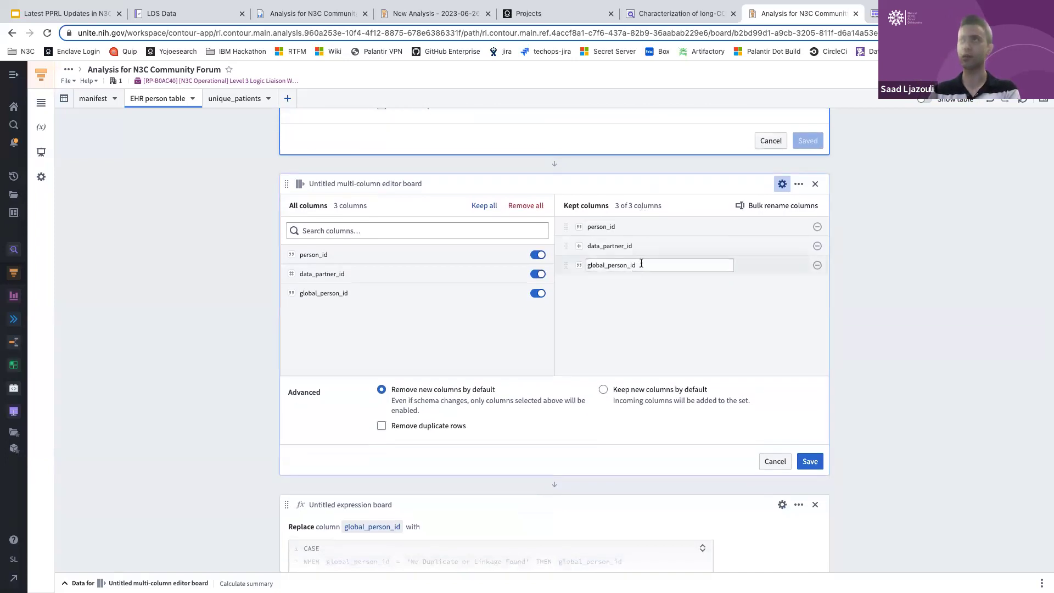
scroll(640, 263, "down", 1)
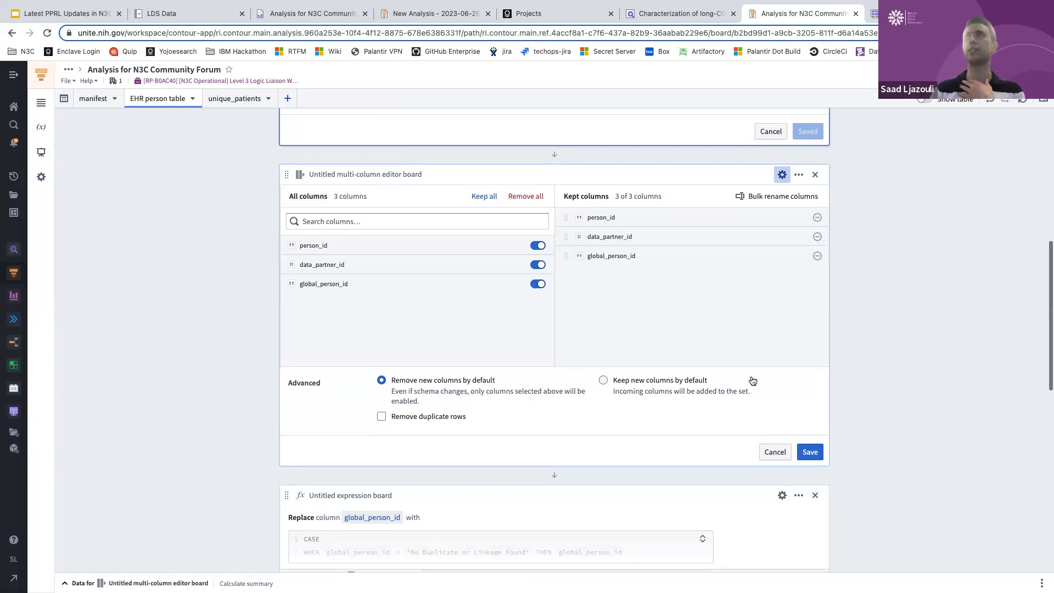
scroll(753, 307, "down", 2)
scroll(845, 325, "down", 1)
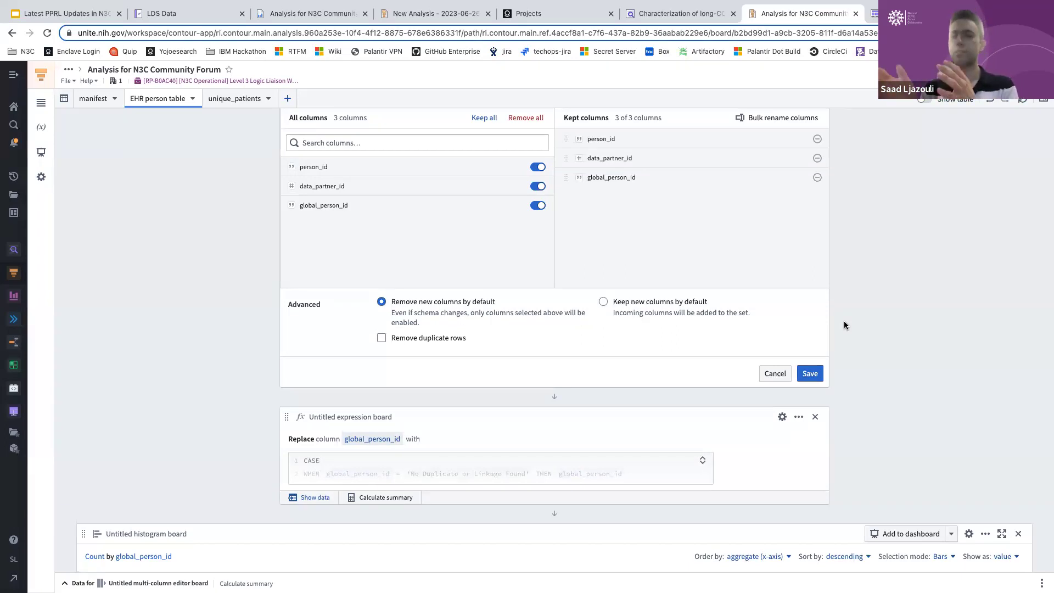
left_click(682, 176)
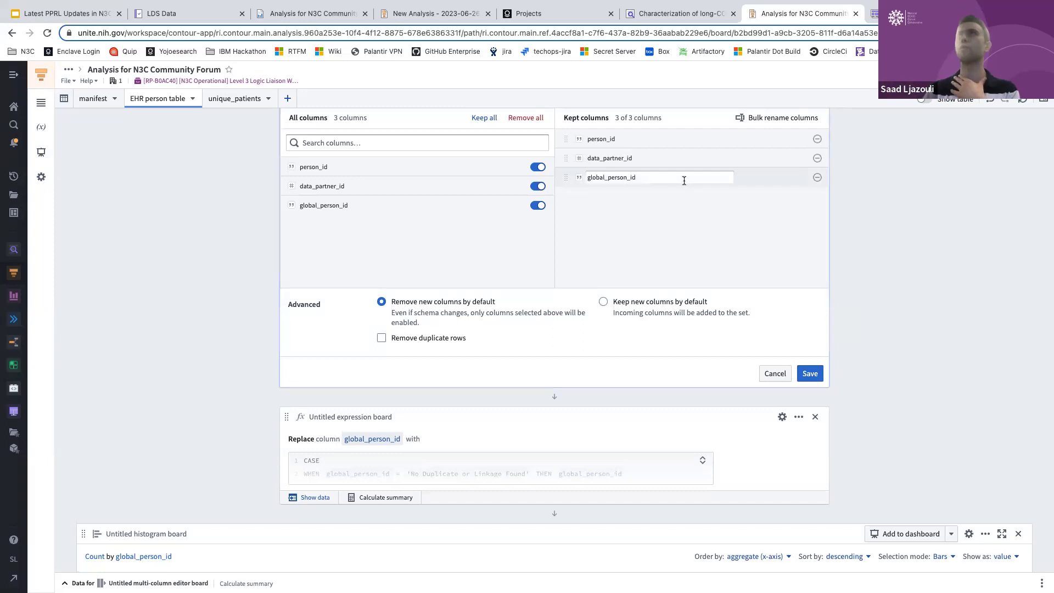
key("Return")
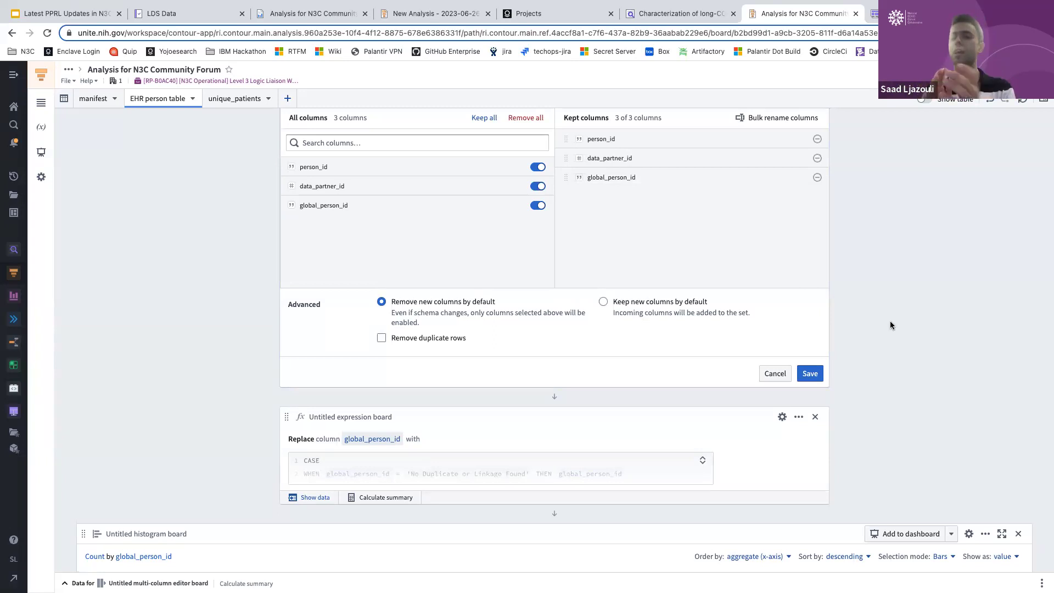
Step: Examine the EHR person table's histogram of counts by global_person_id, comparing linked, unlinked and non-participating records
scroll(890, 325, "down", 4)
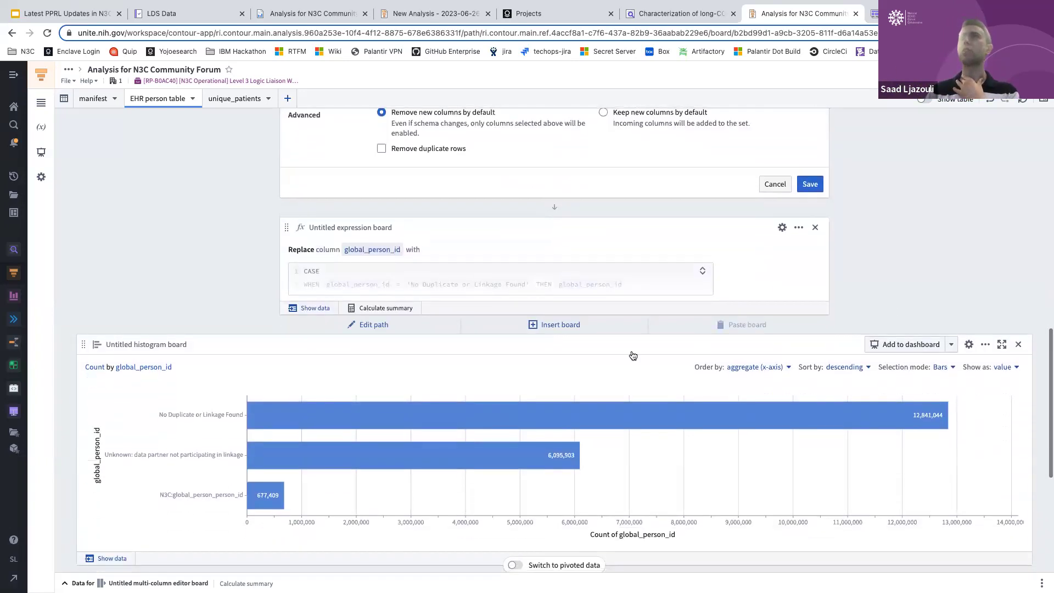
scroll(408, 263, "up", 9)
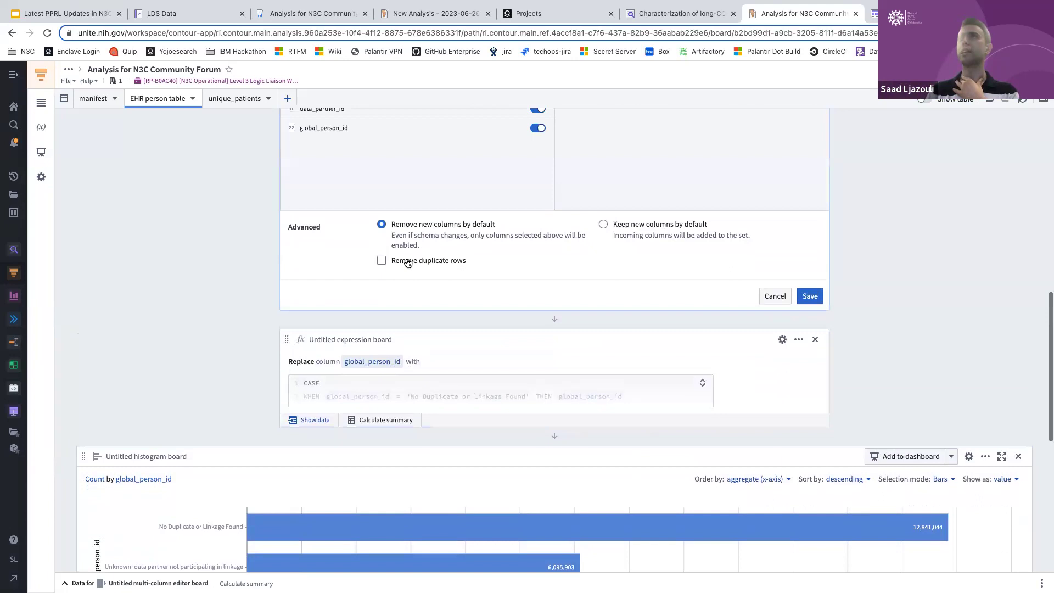
scroll(422, 313, "down", 9)
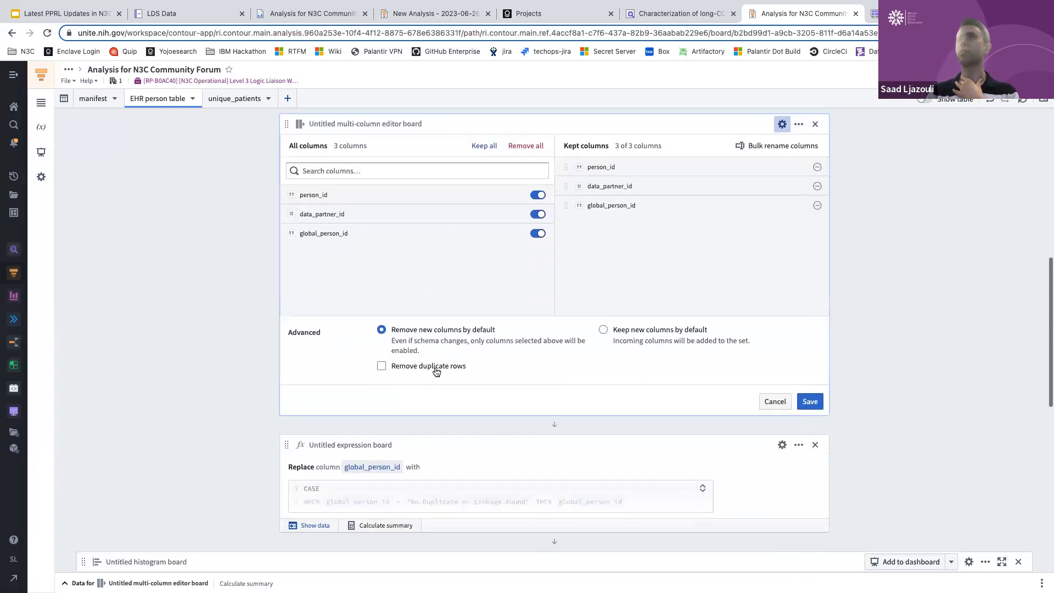
scroll(219, 395, "up", 1)
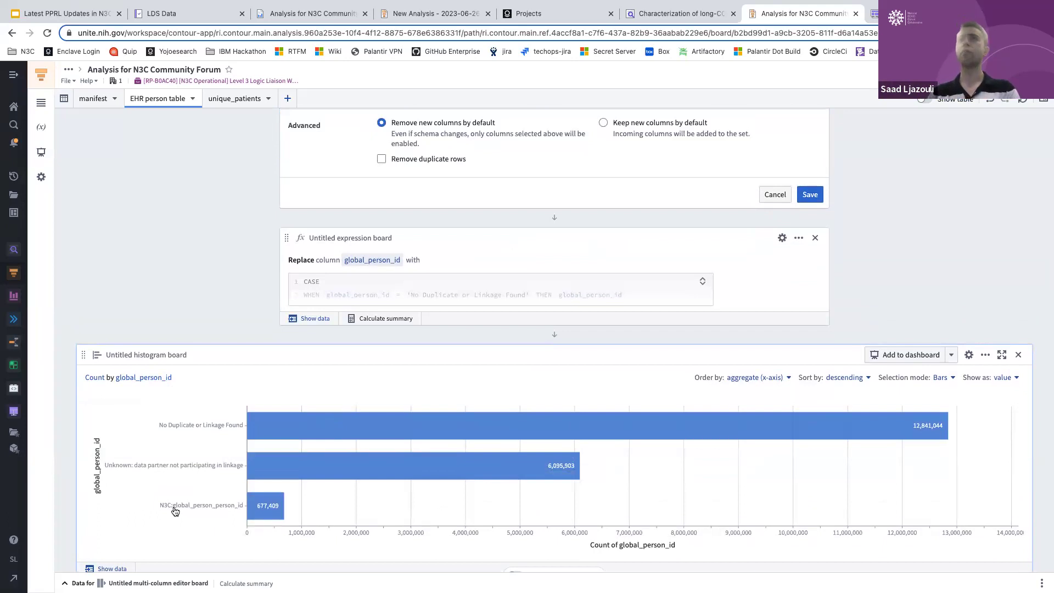
mouse_move(276, 512)
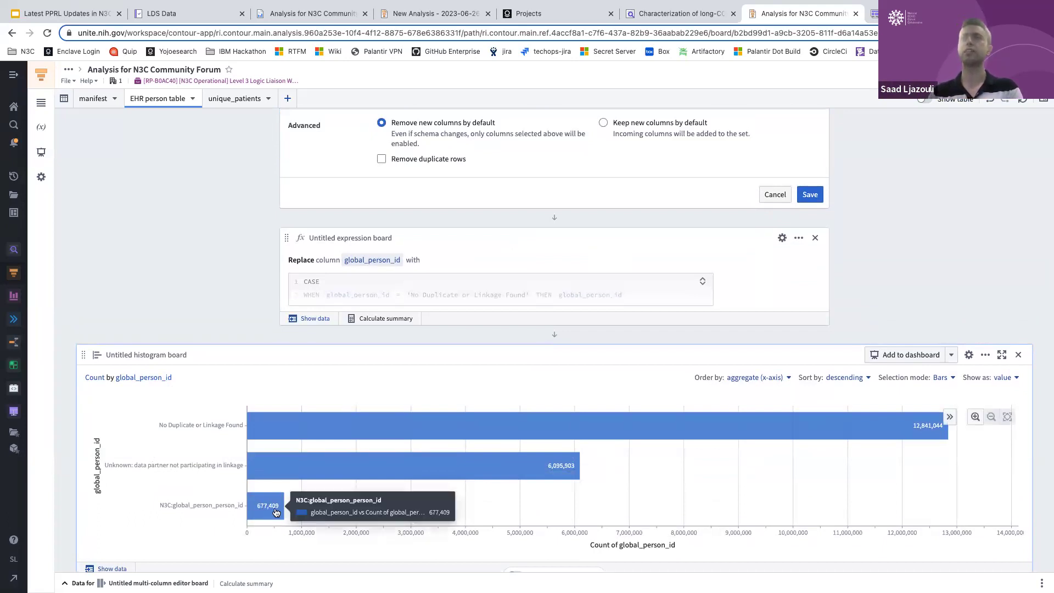
scroll(276, 512, "down", 1)
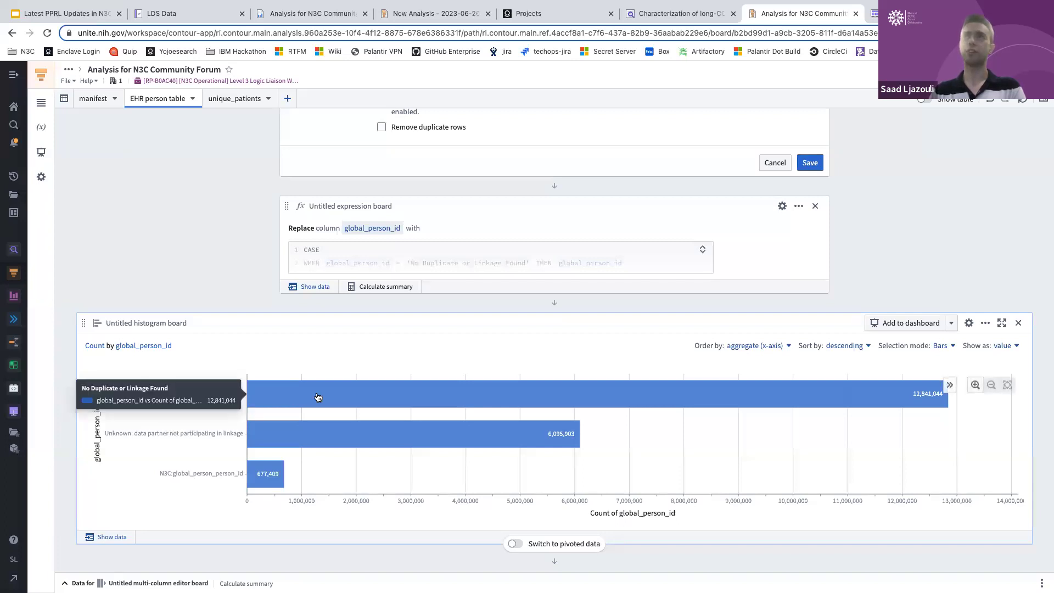
mouse_move(474, 302)
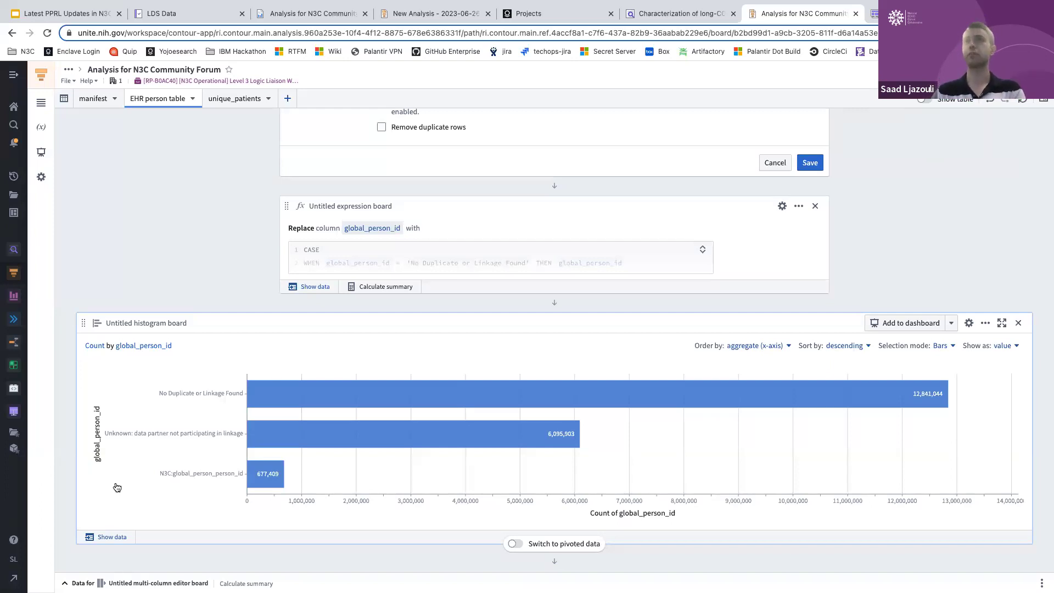
scroll(173, 490, "down", 1)
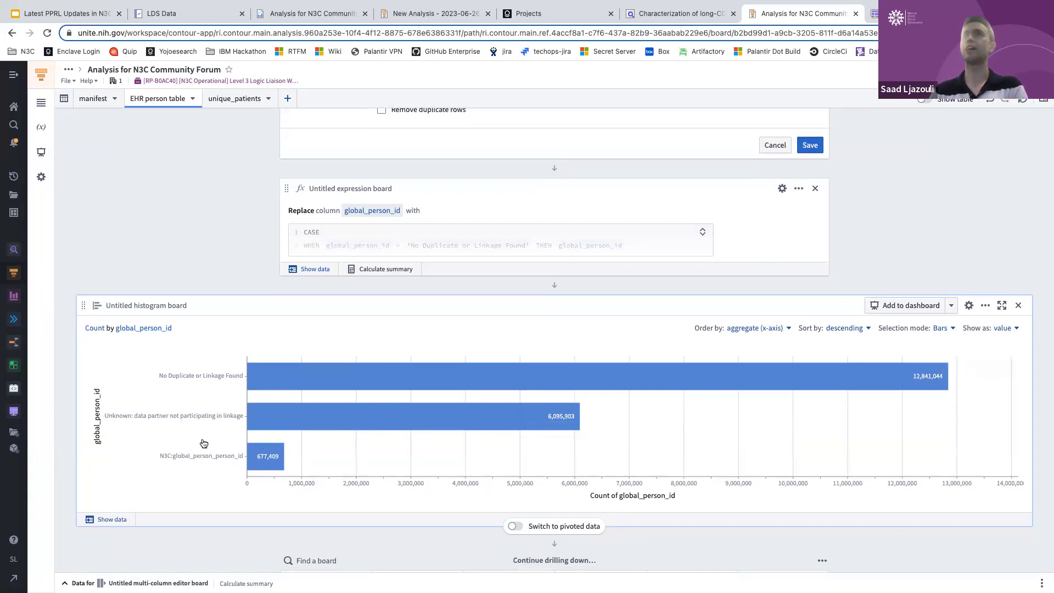
mouse_move(253, 406)
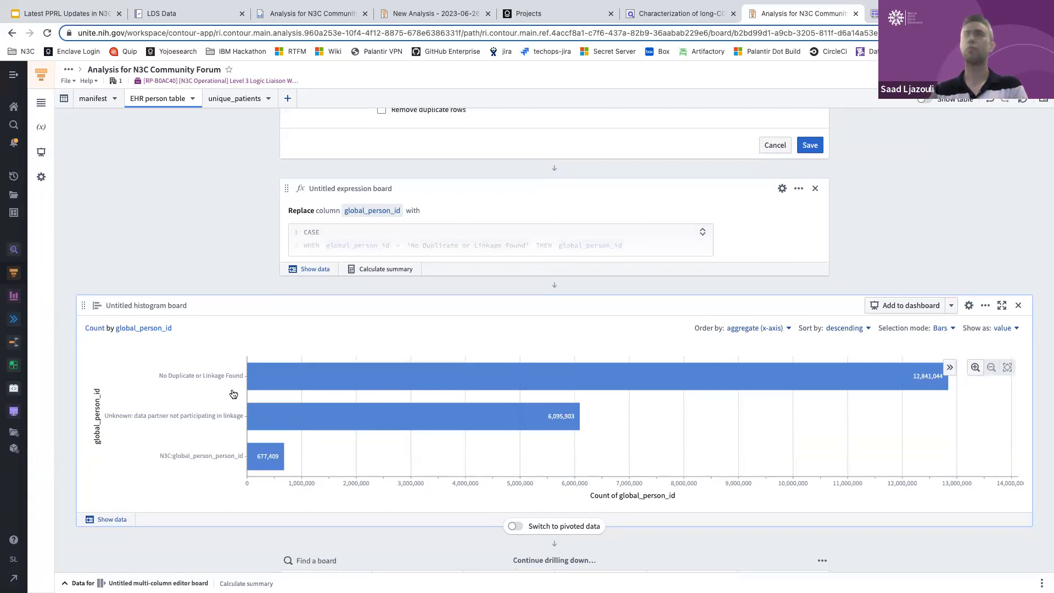
mouse_move(263, 467)
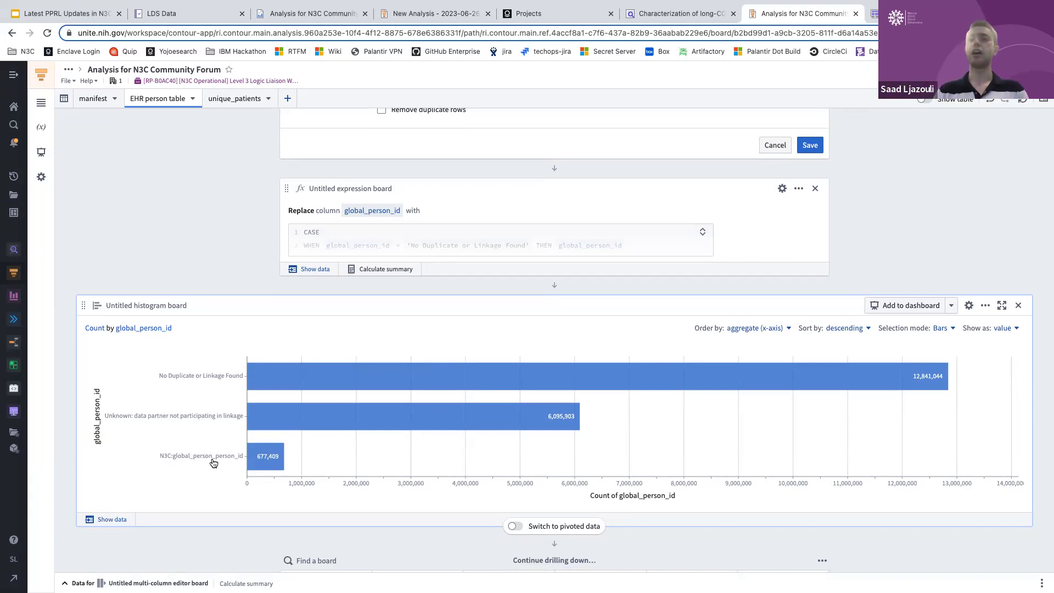
Step: Open the unique_patients path and view the calculation board with the unique counts of person_id and global_person_id
scroll(217, 463, "up", 1)
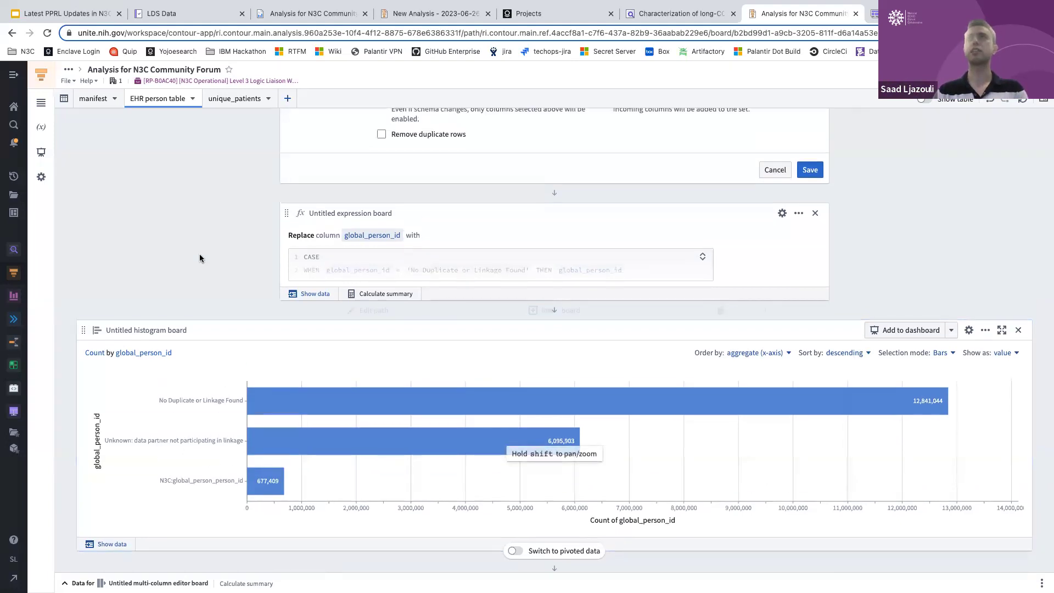
scroll(200, 257, "up", 2)
left_click(242, 98)
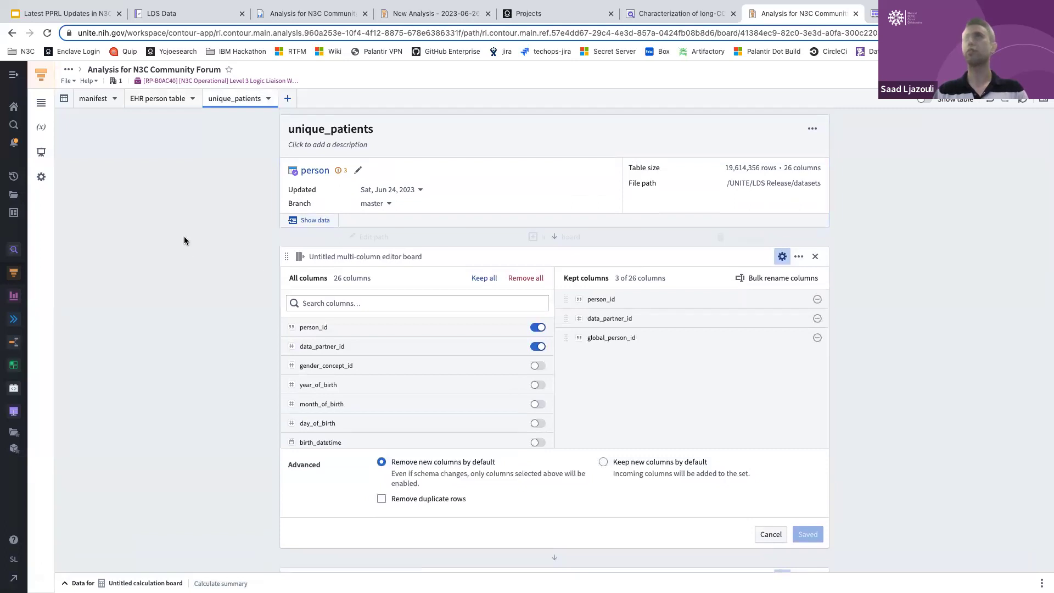
scroll(184, 241, "down", 3)
scroll(183, 241, "down", 5)
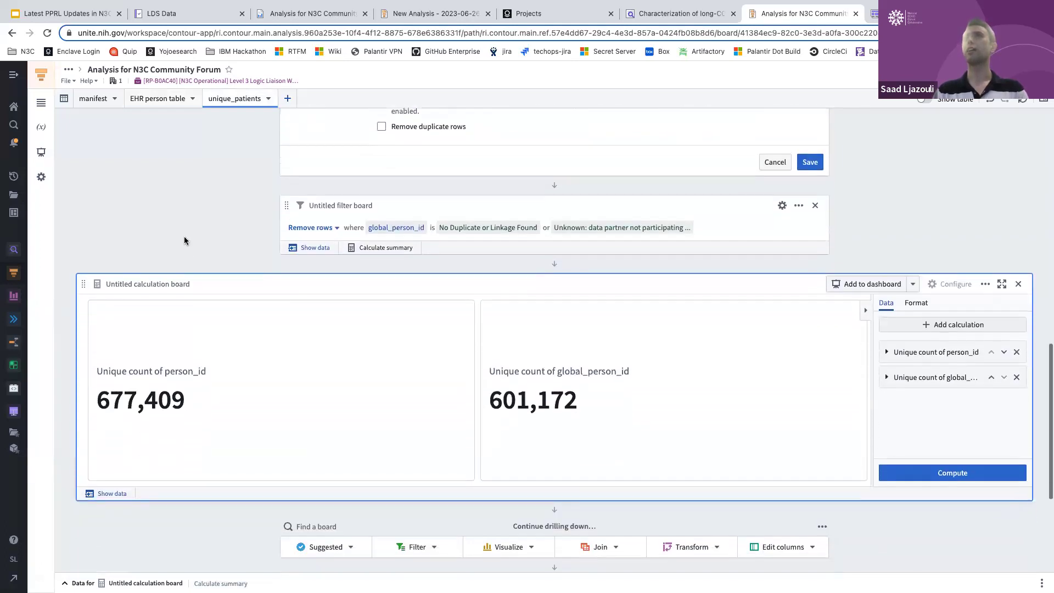
Step: Compare the unique counts of person_id and global_person_id in the calculation board, then review the unique_patients path's source dataset and kept columns
double_click(193, 366)
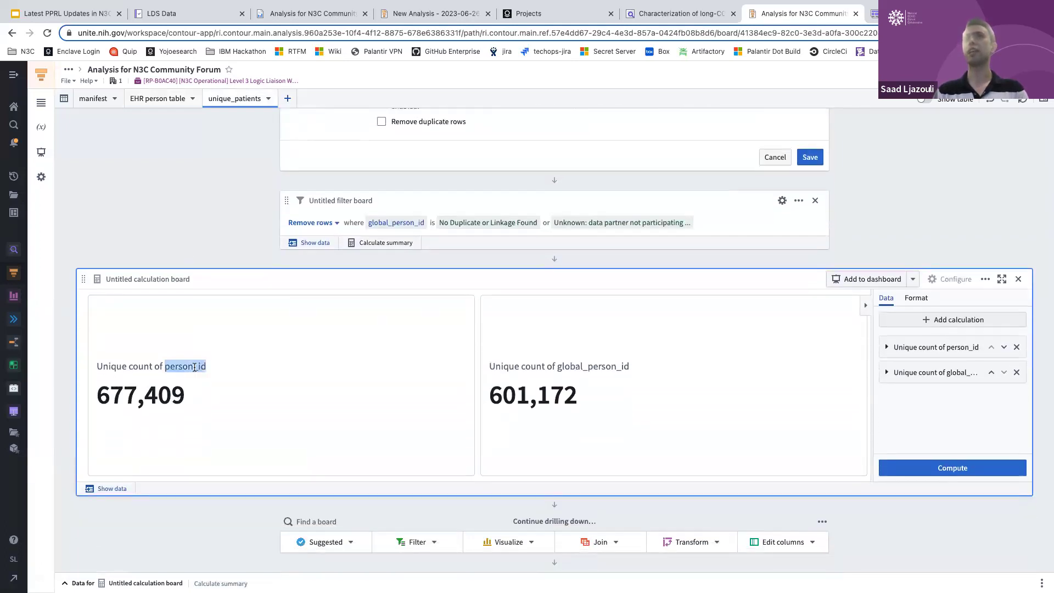
double_click(156, 391)
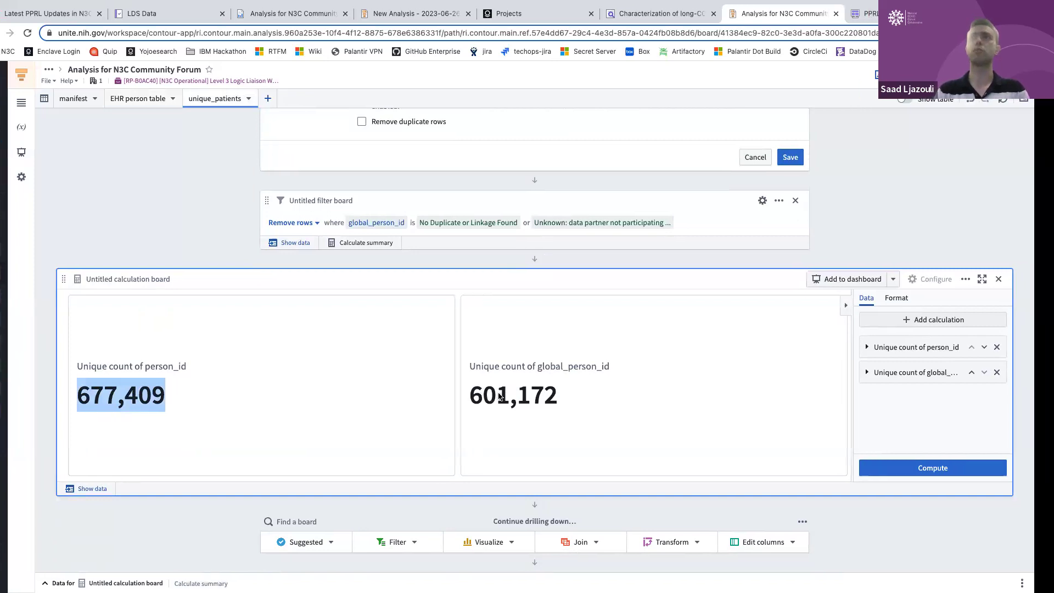
double_click(146, 397)
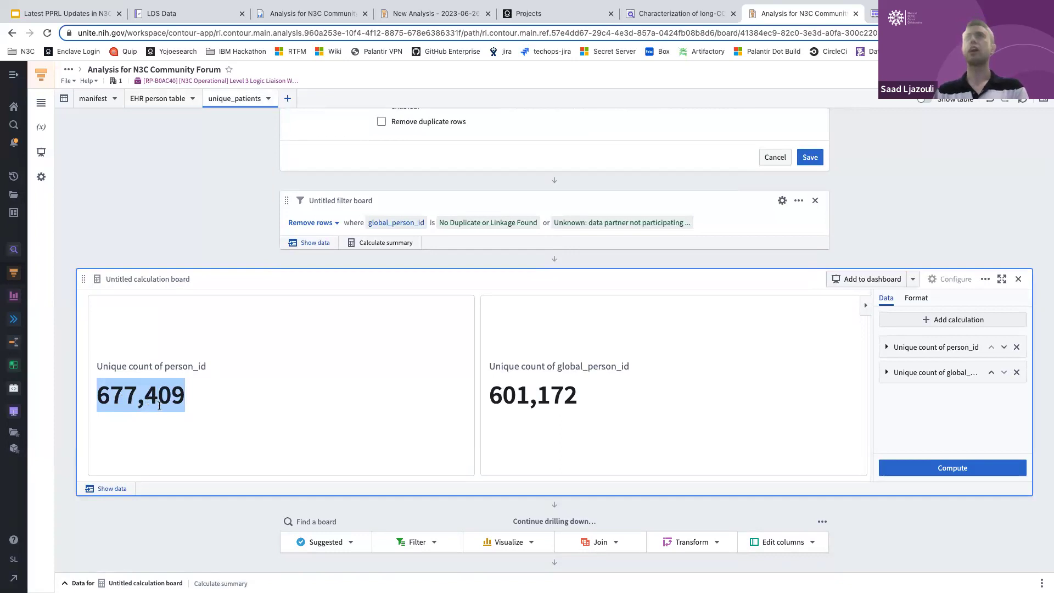
double_click(520, 397)
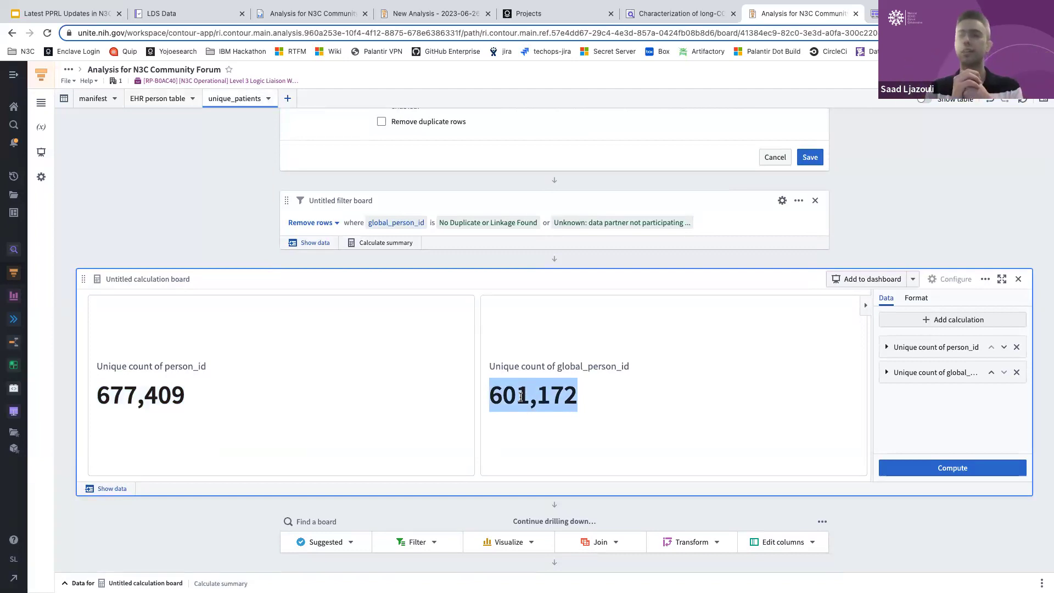
scroll(521, 396, "up", 5)
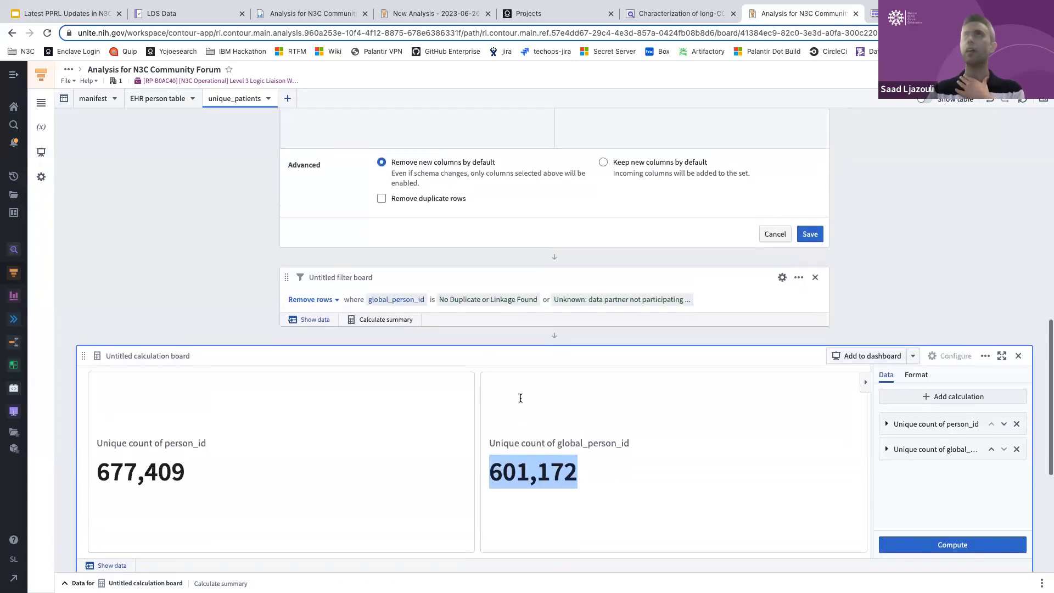
scroll(520, 399, "up", 2)
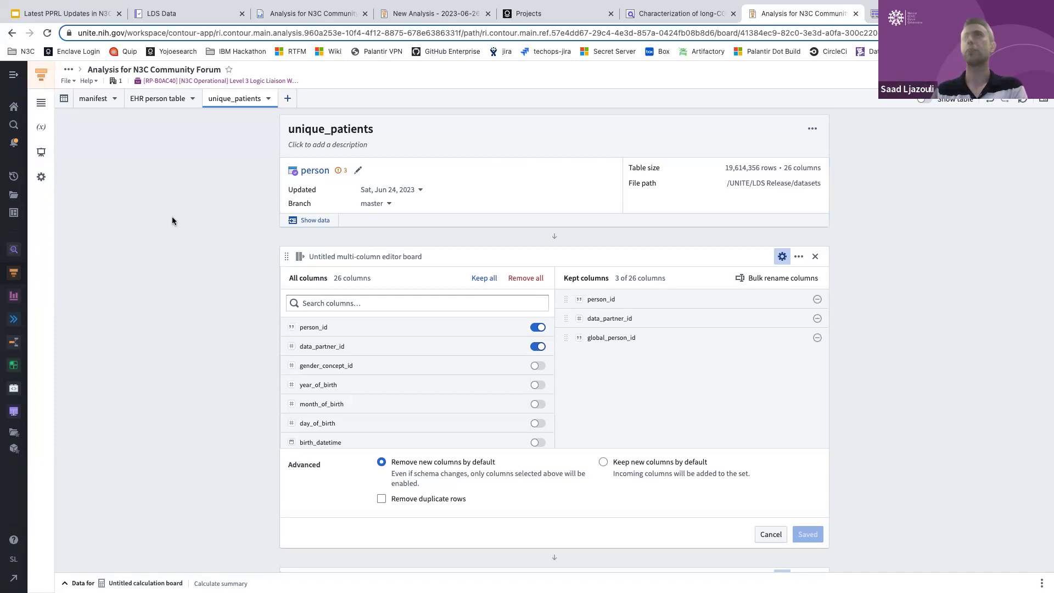
Step: Switch to the Latest PPRL Updates in N3C slides and view the Manifest Table statistics, Patient Deduplication and CMS Medicare Claims slides
left_click(189, 16)
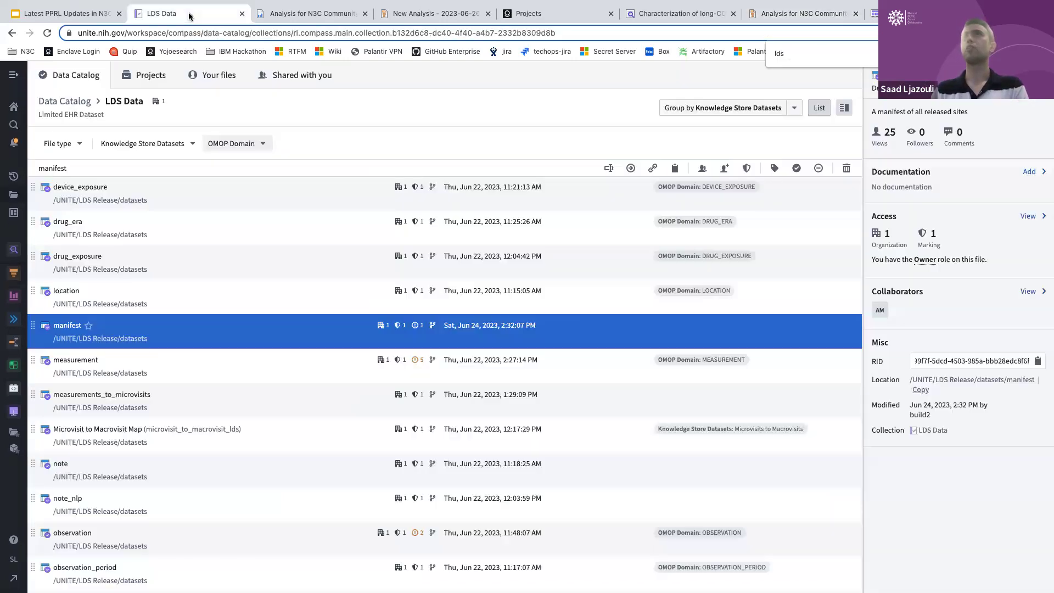
left_click(85, 13)
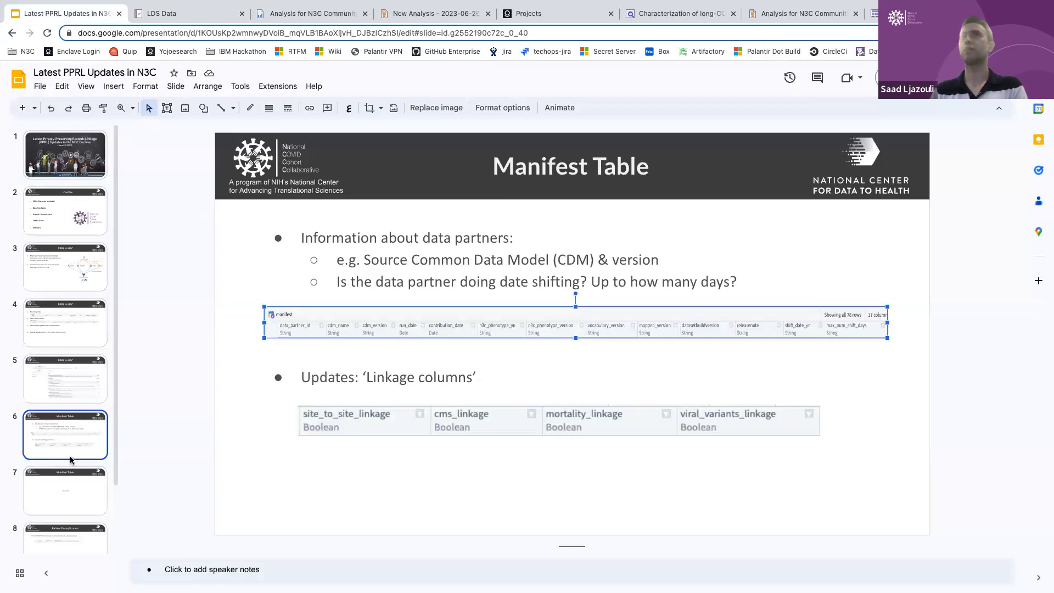
left_click(69, 489)
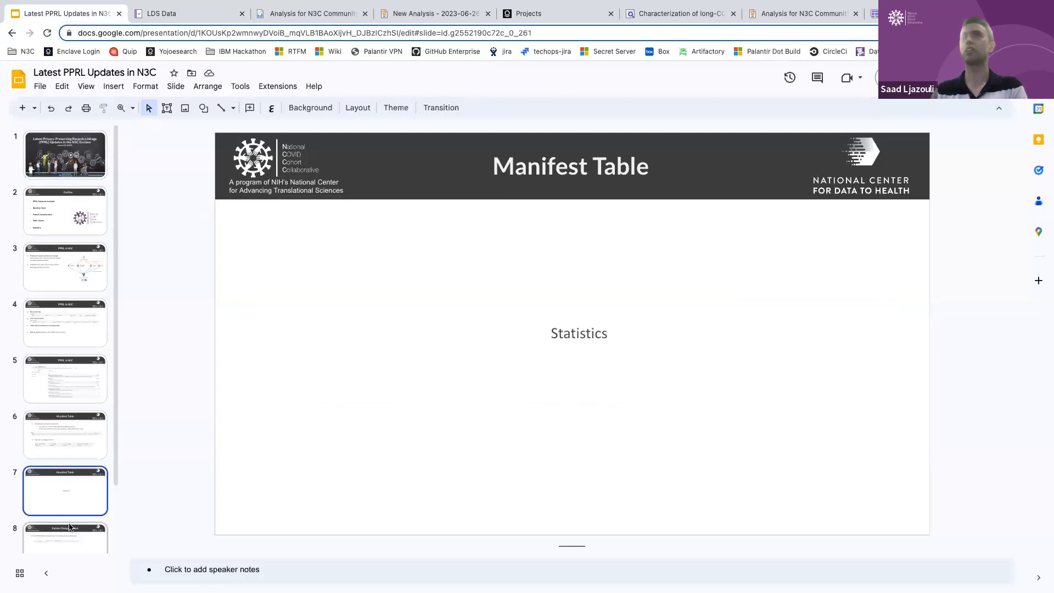
scroll(69, 527, "down", 2)
left_click(77, 467)
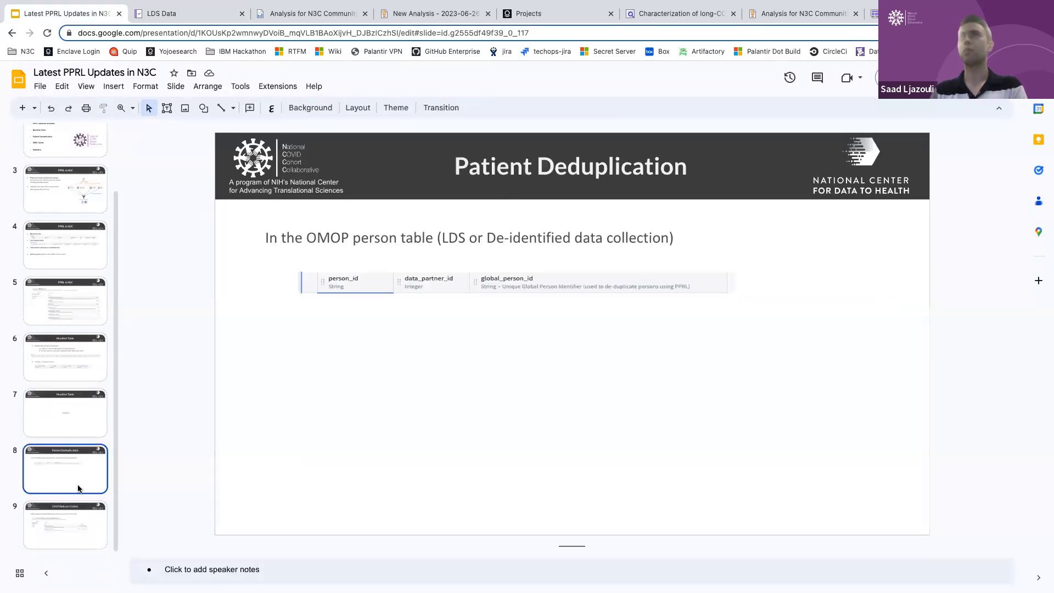
left_click(76, 523)
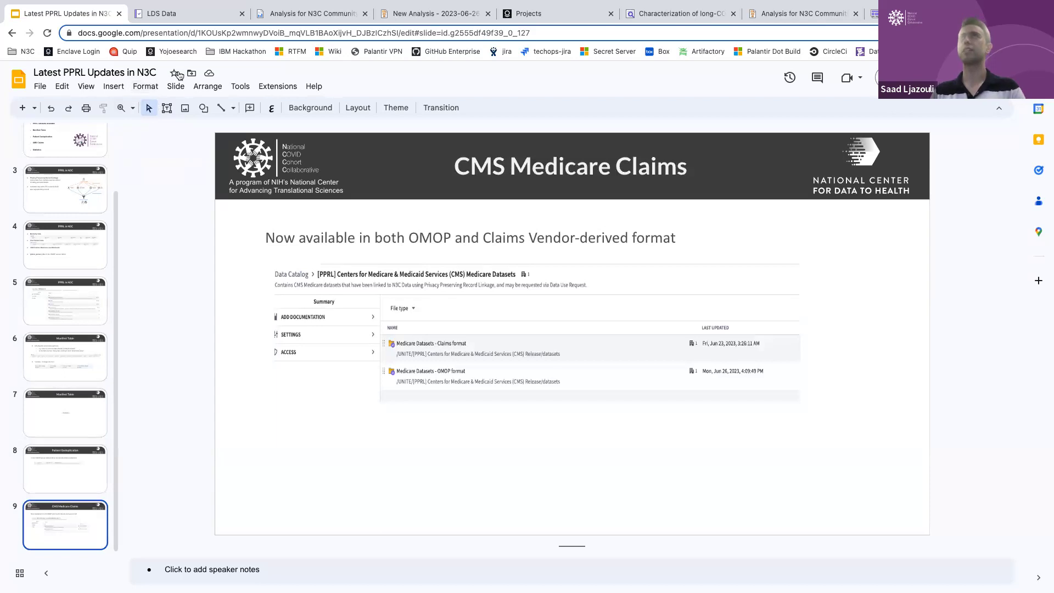
Step: Return to Analysis for N3C Community Forum and start a new path from a dataset, showing all dataset locations
left_click(191, 12)
key("ctrl+Tab")
key("ctrl+Tab")
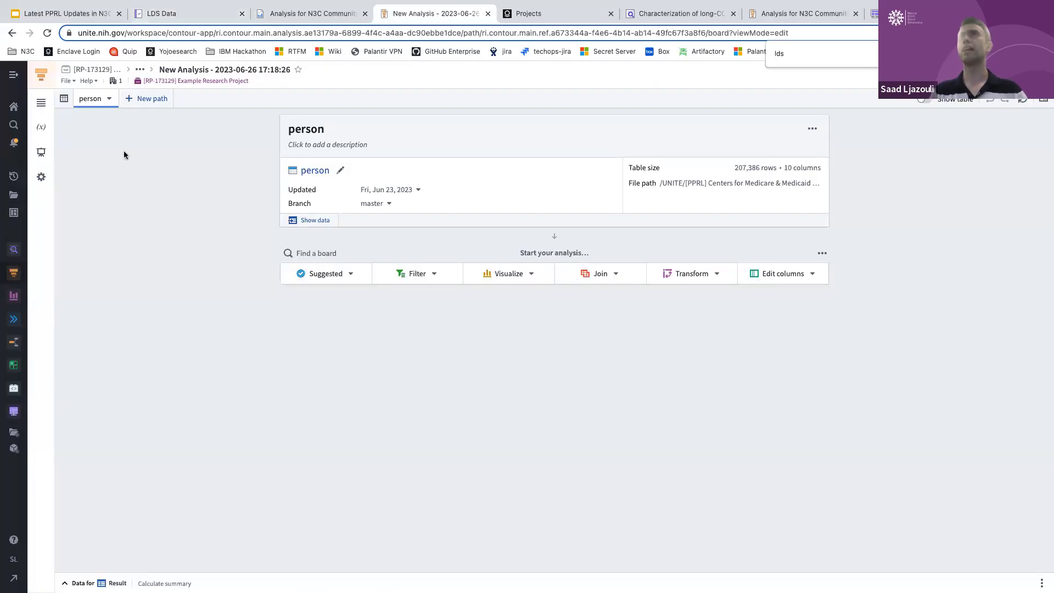
key("ctrl+Tab")
key("ctrl+Tab")
key("ctrl+Tab")
key("ctrl+Tab")
key("ctrl+shift+Tab")
left_click(288, 100)
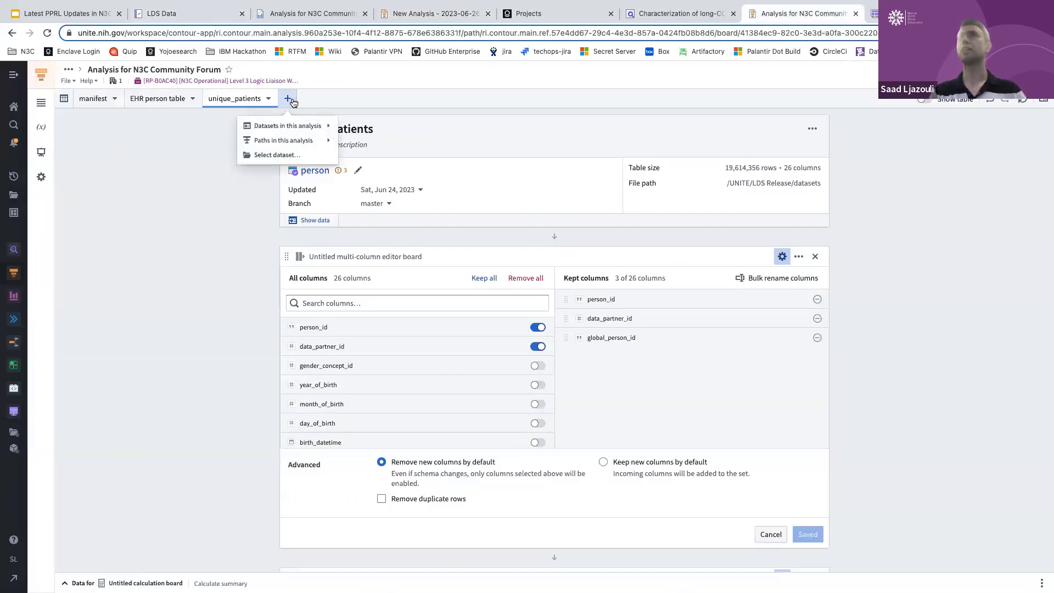
left_click(284, 159)
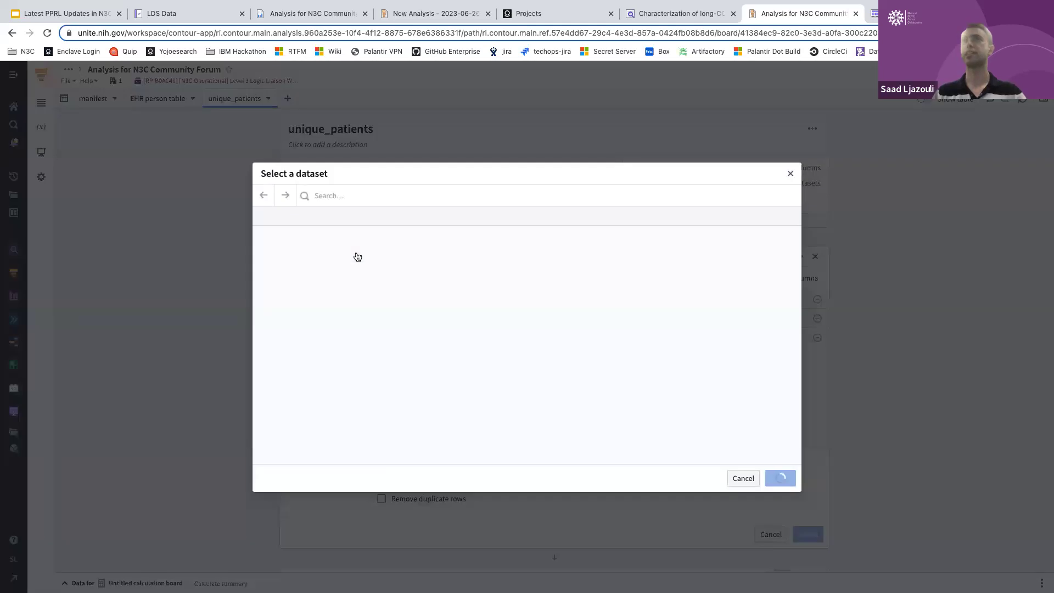
left_click(262, 215)
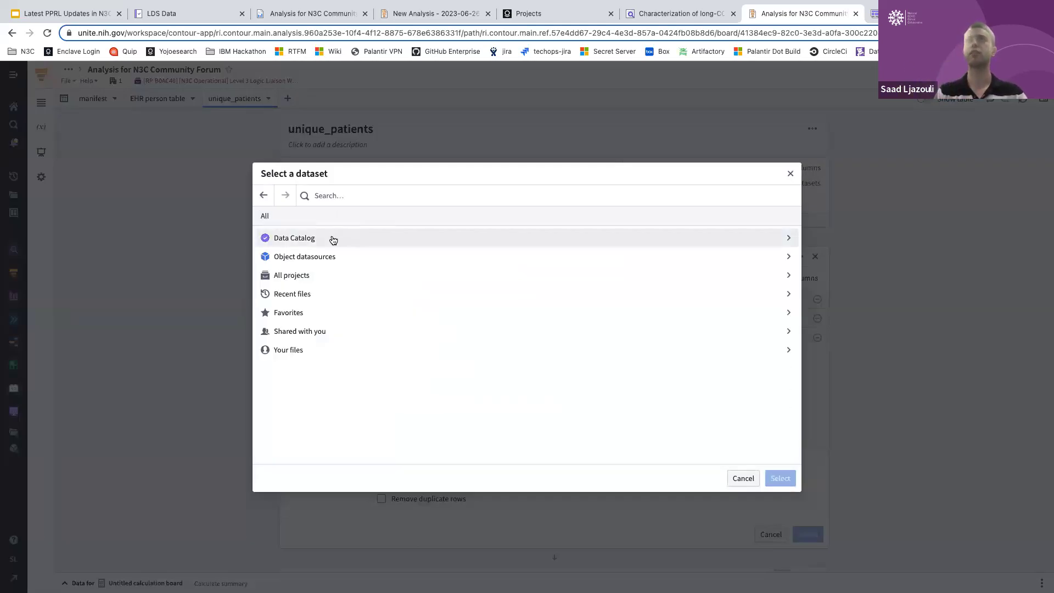
Step: Add the person dataset from the Data Catalog's PPRL CMS Medicare collection, Medicare Datasets - OMOP format, as a new path
left_click(332, 238)
scroll(357, 268, "down", 1)
scroll(357, 267, "up", 1)
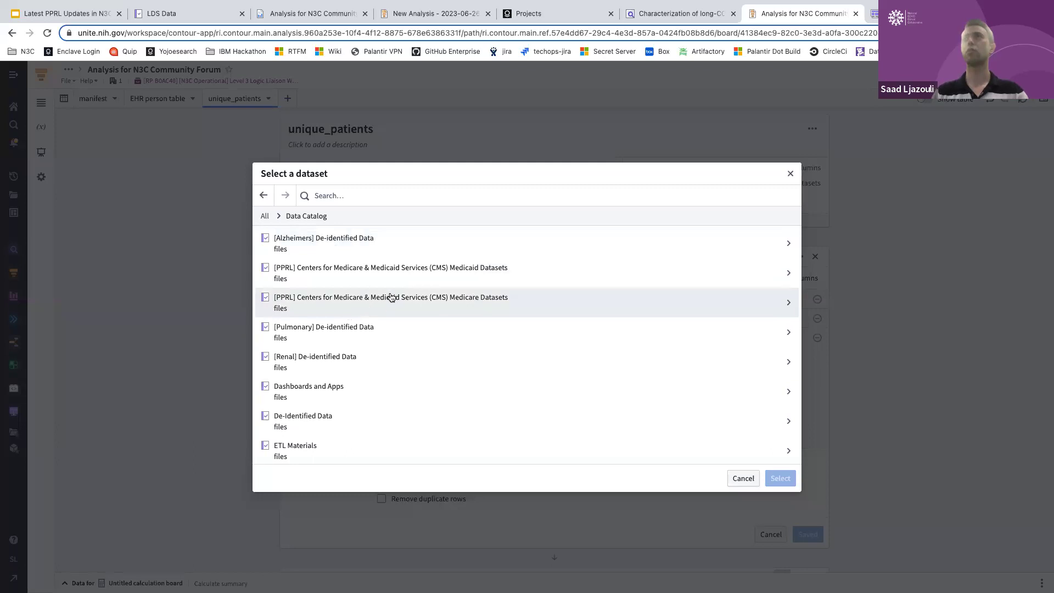
left_click(466, 306)
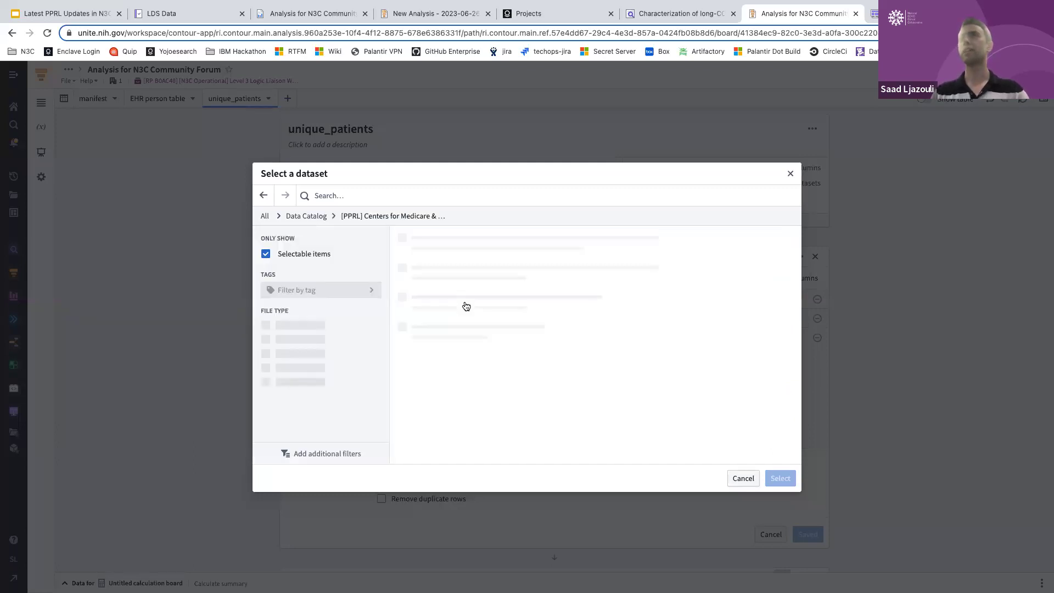
left_click(499, 266)
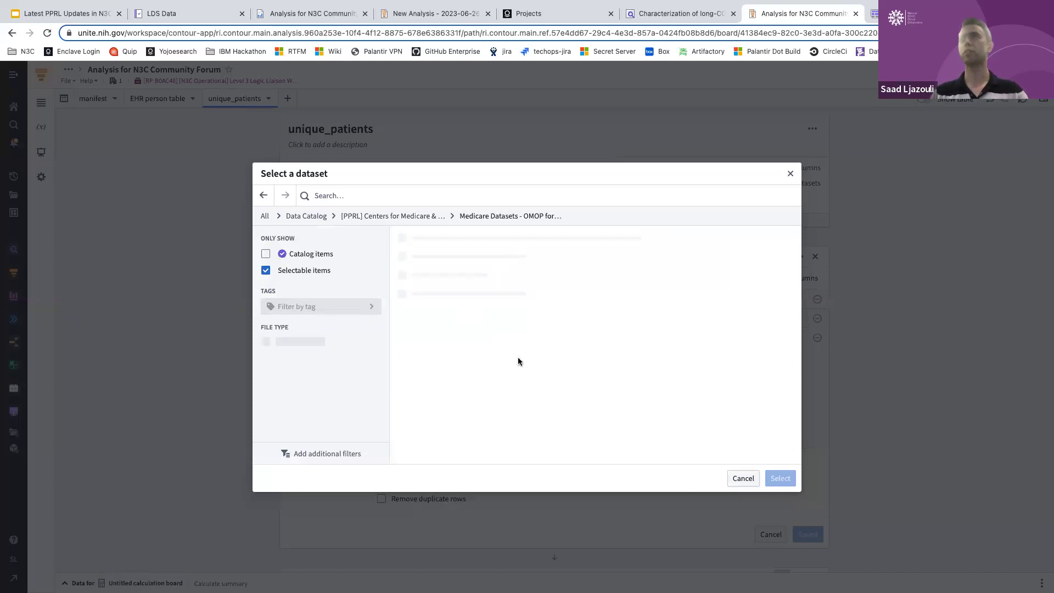
key("ctrl+f")
type("person")
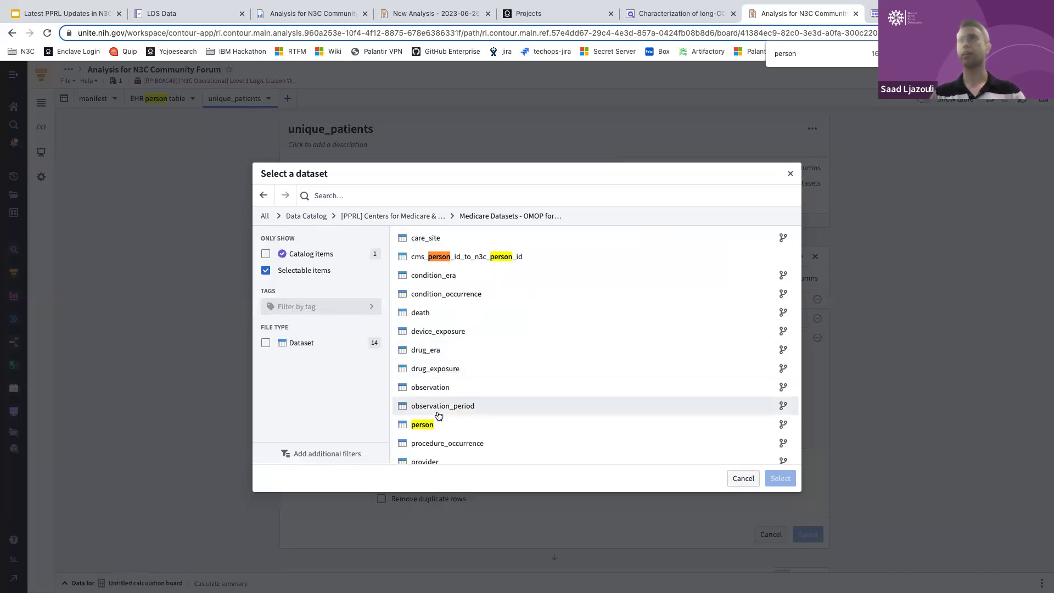
left_click(497, 424)
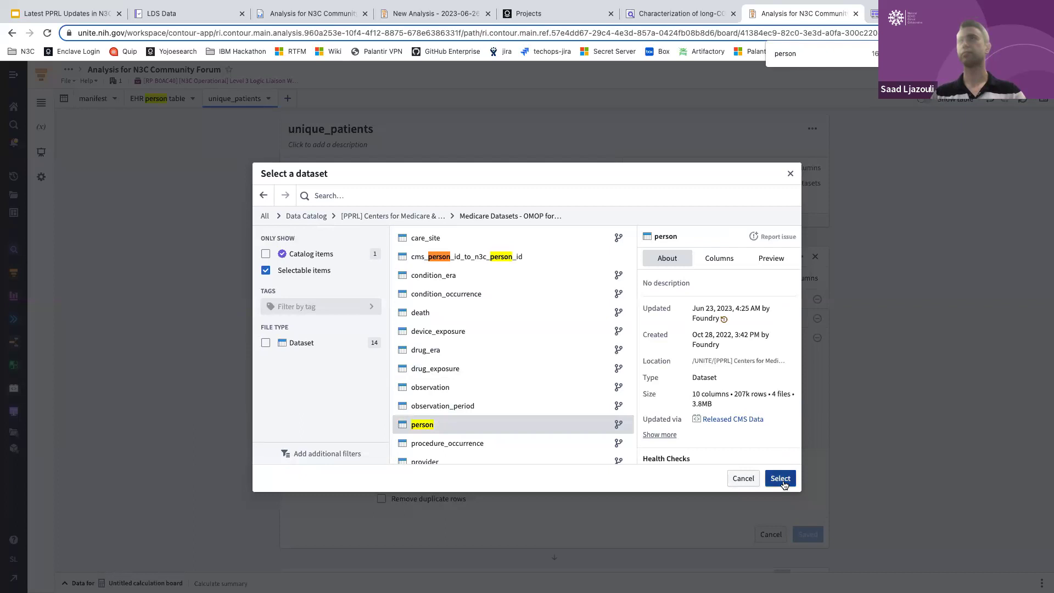
left_click(780, 479)
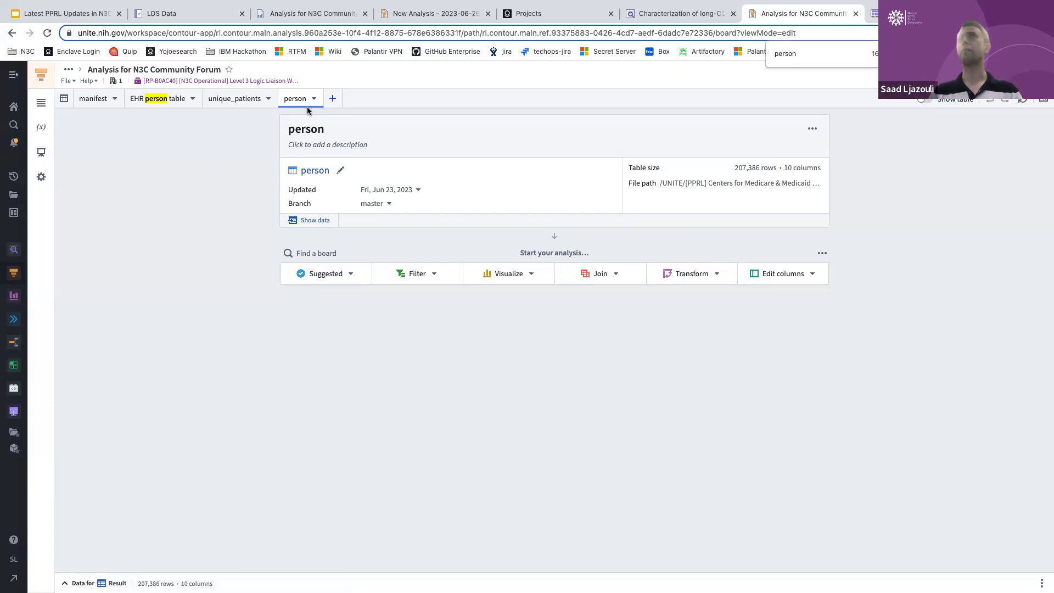
Step: Add another path using the person dataset from the Data Catalog's PPRL CMS Medicaid Datasets collection
left_click(332, 100)
left_click(329, 160)
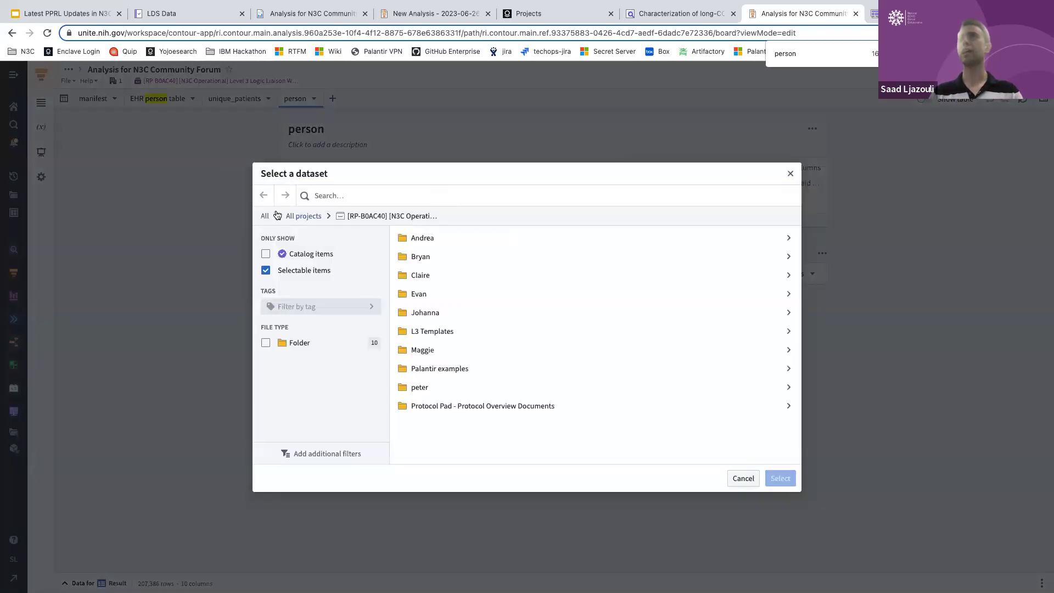
left_click(264, 216)
left_click(335, 240)
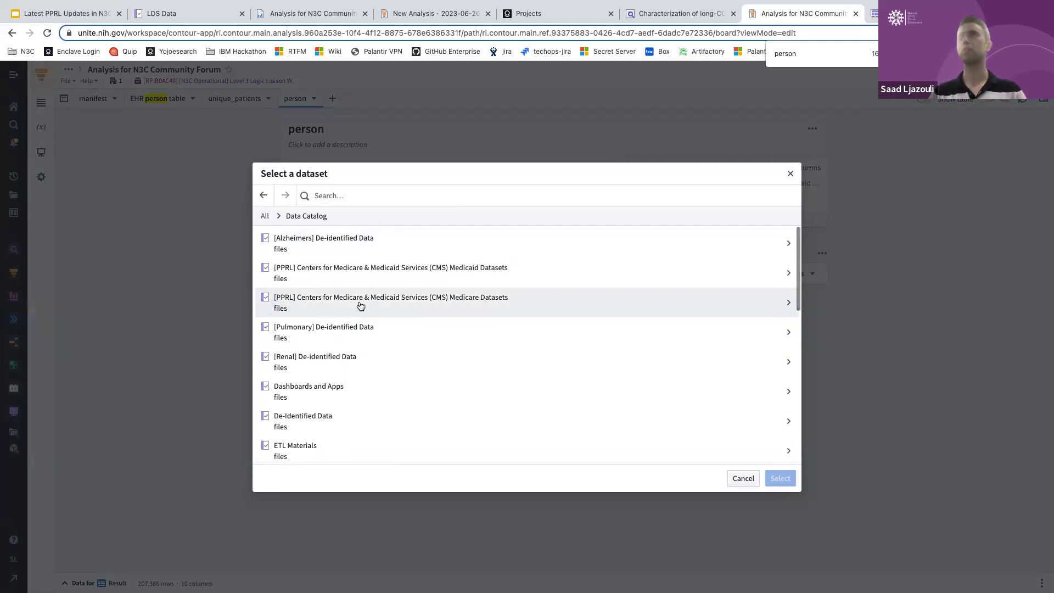
scroll(360, 306, "down", 2)
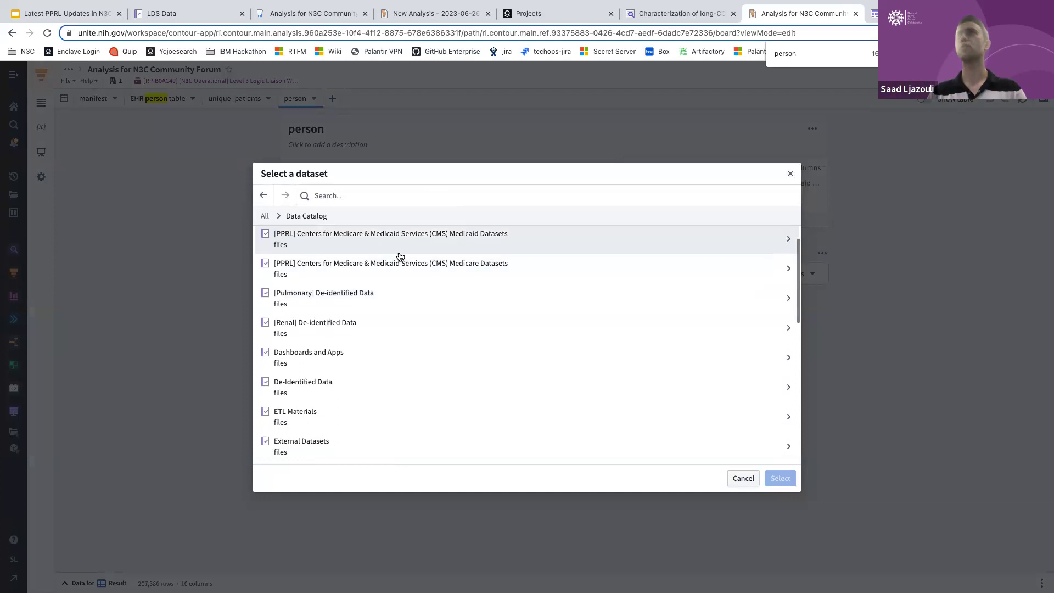
left_click(399, 254)
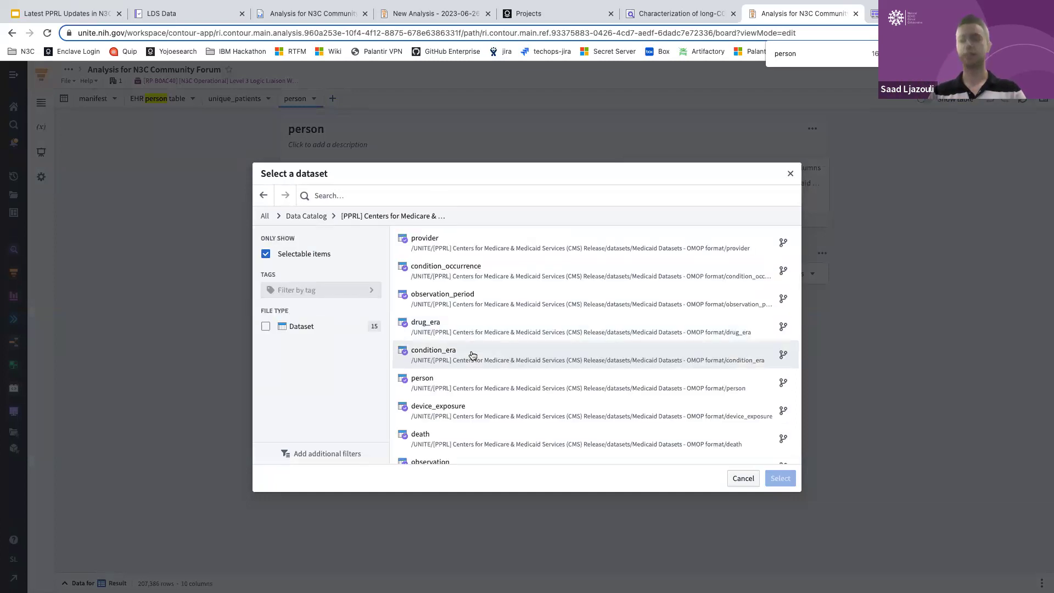
left_click(443, 382)
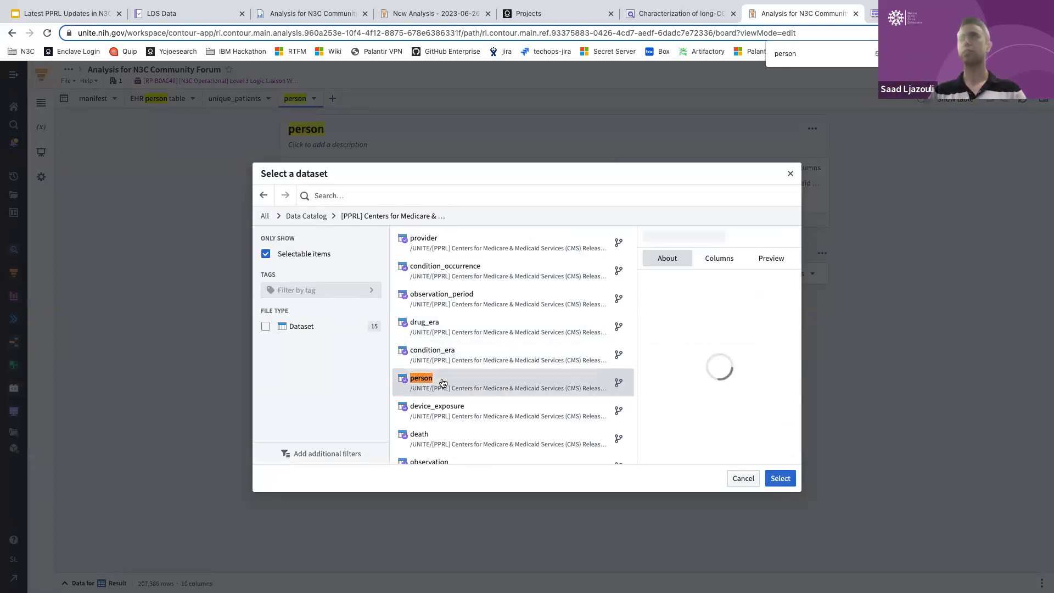
left_click(789, 479)
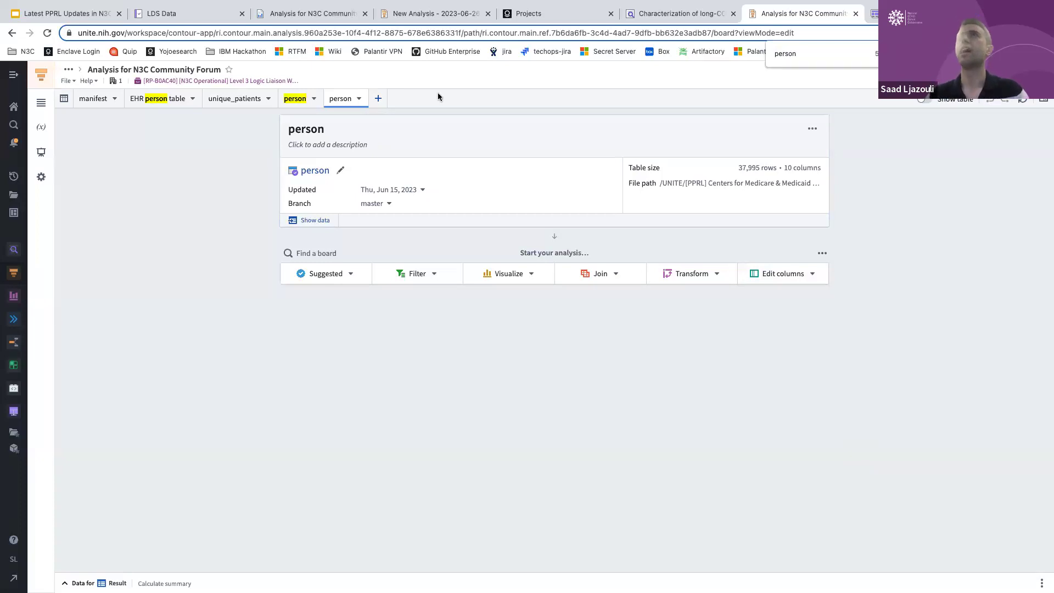
Step: Add another path using the mortality dataset from the PPRL Datasets collection in the Data Catalog
left_click(379, 99)
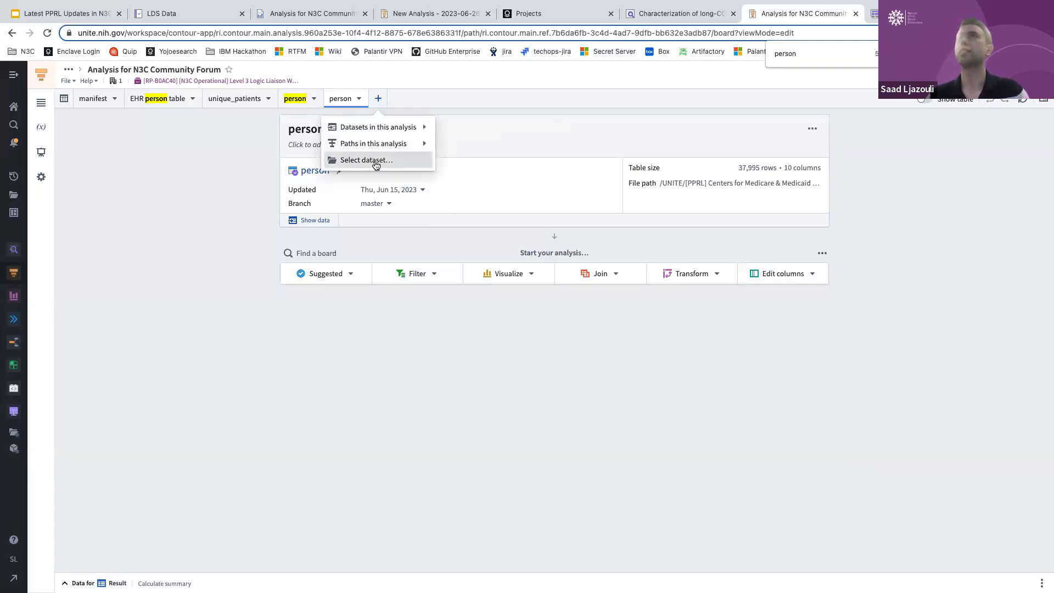
left_click(364, 161)
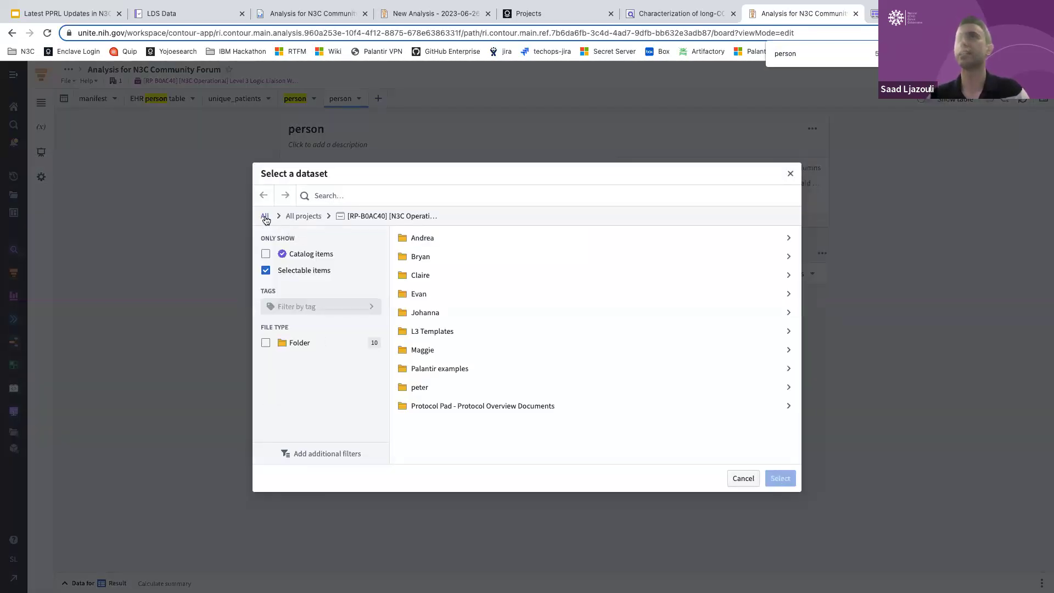
left_click(266, 217)
left_click(296, 239)
key("ctrl+f")
type("mp")
key("BackSpace")
key("BackSpace")
type("pprl")
scroll(341, 328, "down", 3)
scroll(339, 326, "down", 5)
left_click(337, 267)
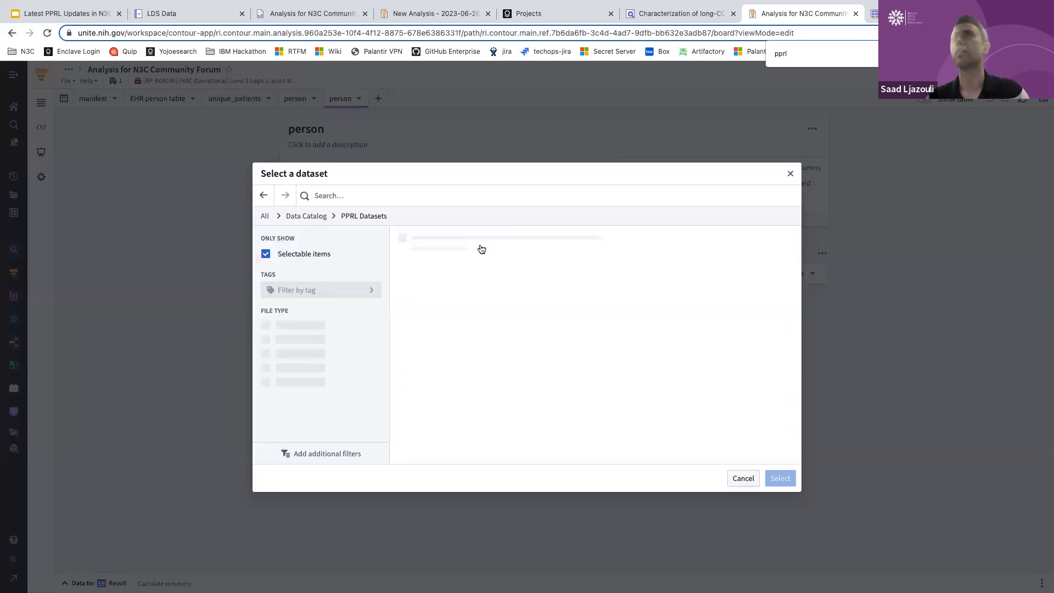
left_click(546, 254)
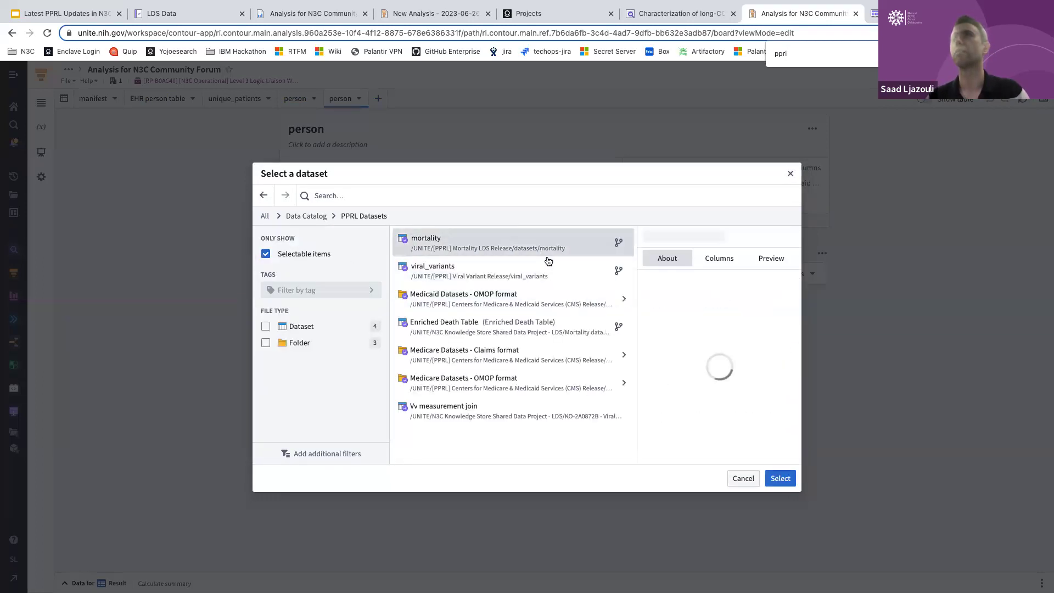
left_click(780, 478)
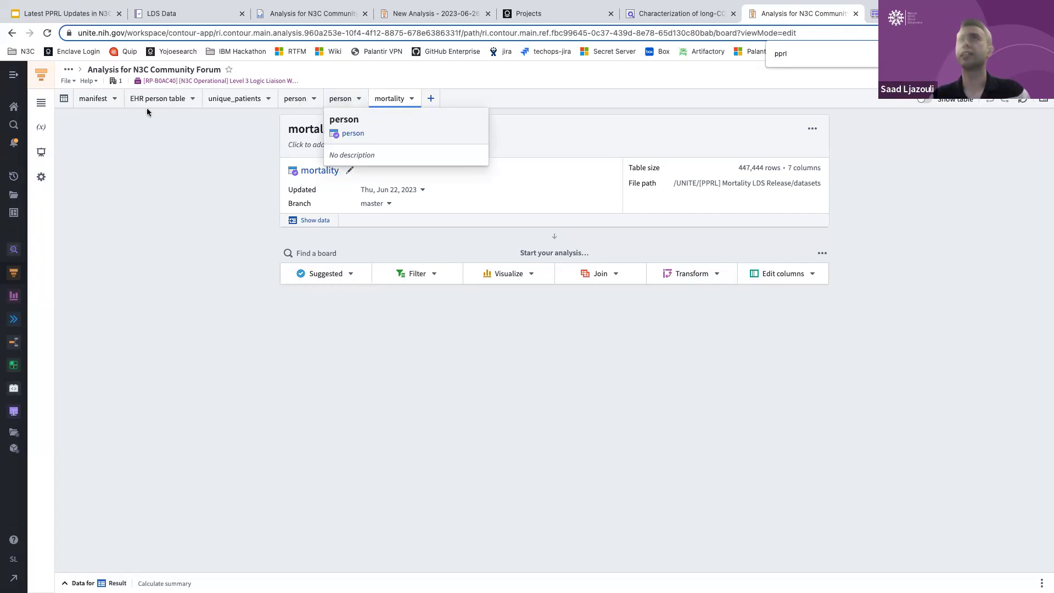
Step: Insert a Multi-Column Editor board below the dataset in the Medicare person path
left_click(300, 99)
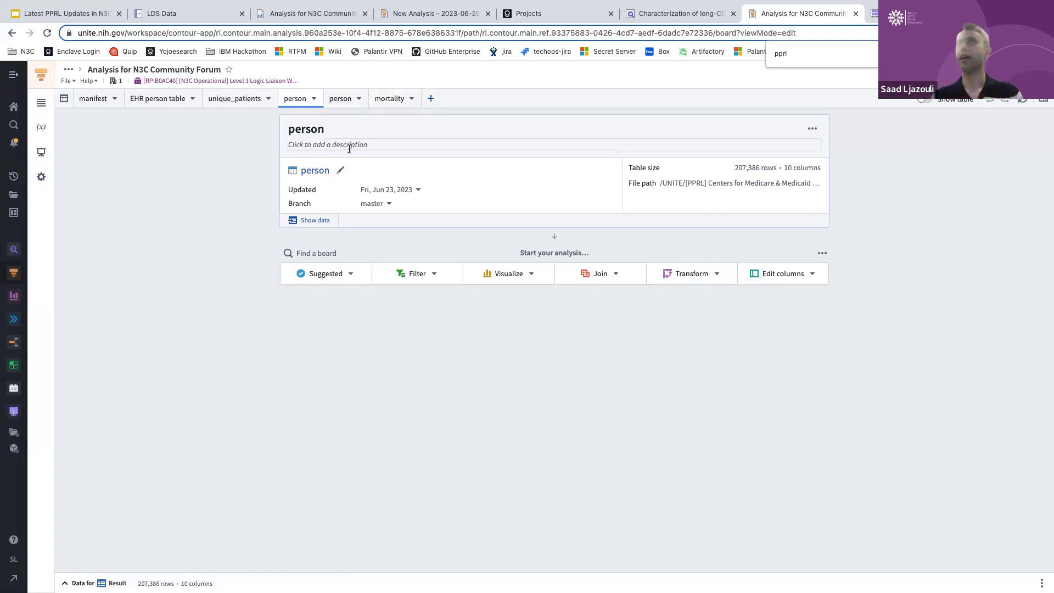
mouse_move(326, 172)
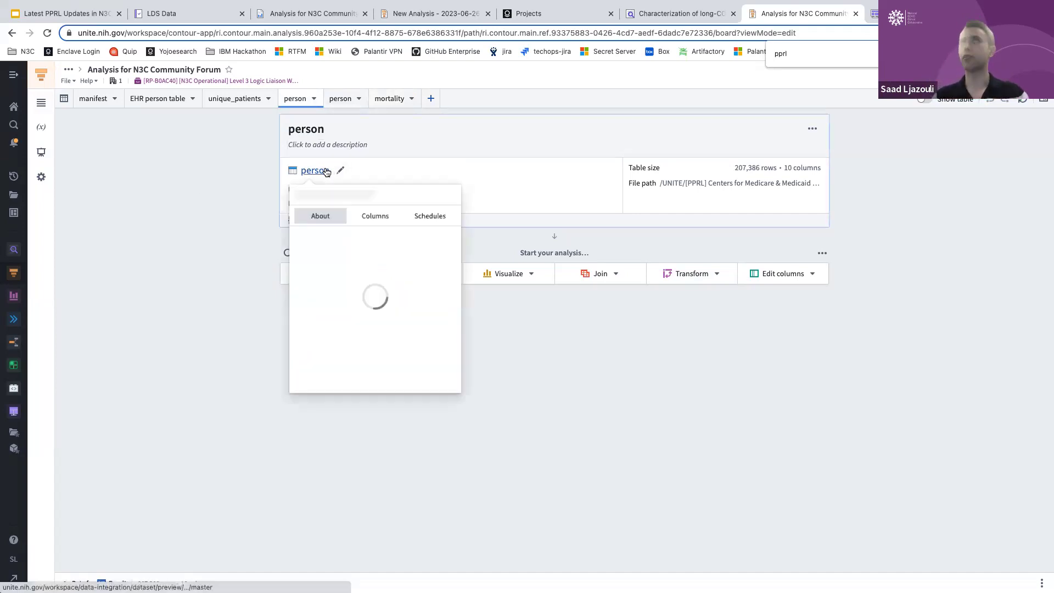
left_click(564, 238)
type("nu")
key("BackSpace")
key("BackSpace")
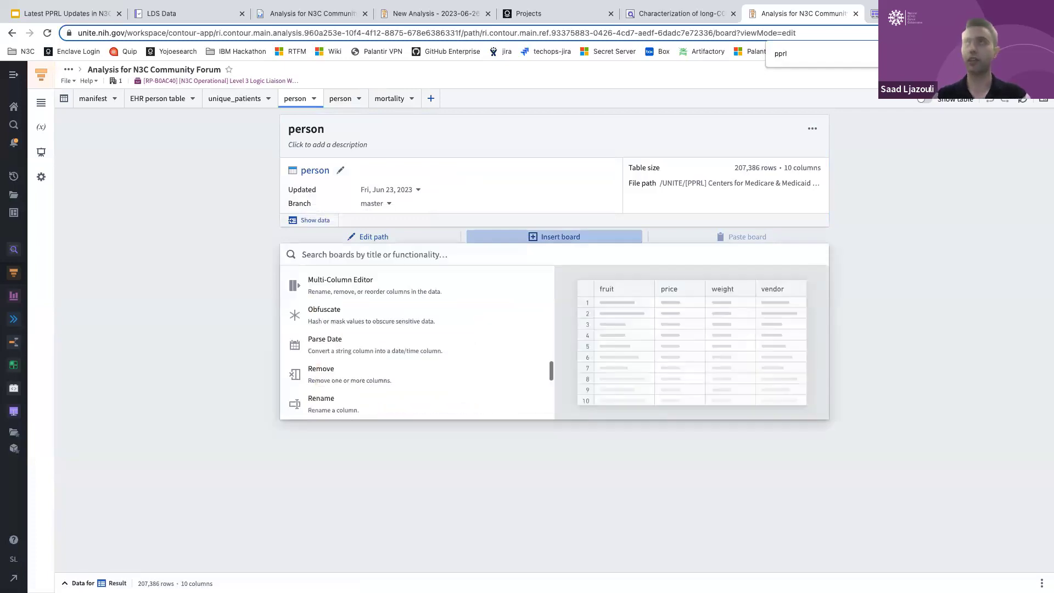
type("mult")
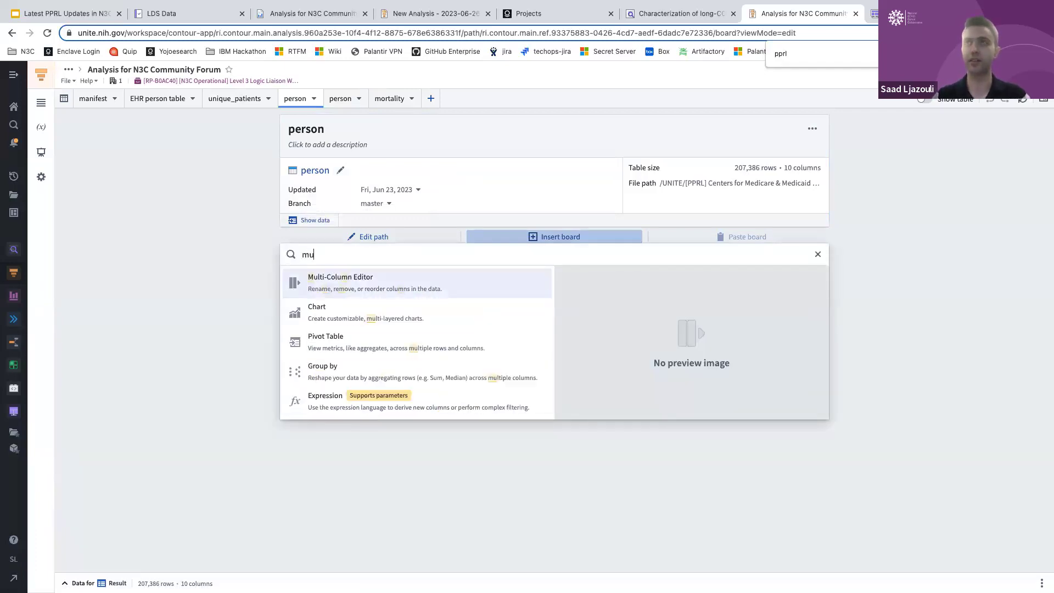
key("Return")
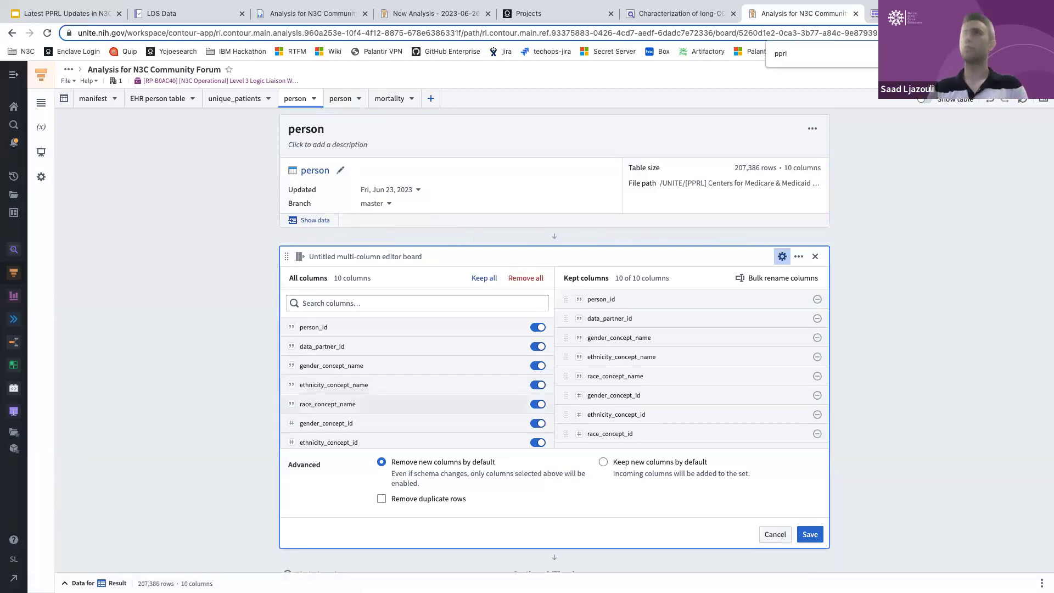
Step: Compare the person_id column in the Medicare person path with the kept columns in the EHR person table path
scroll(412, 384, "down", 2)
scroll(412, 385, "up", 2)
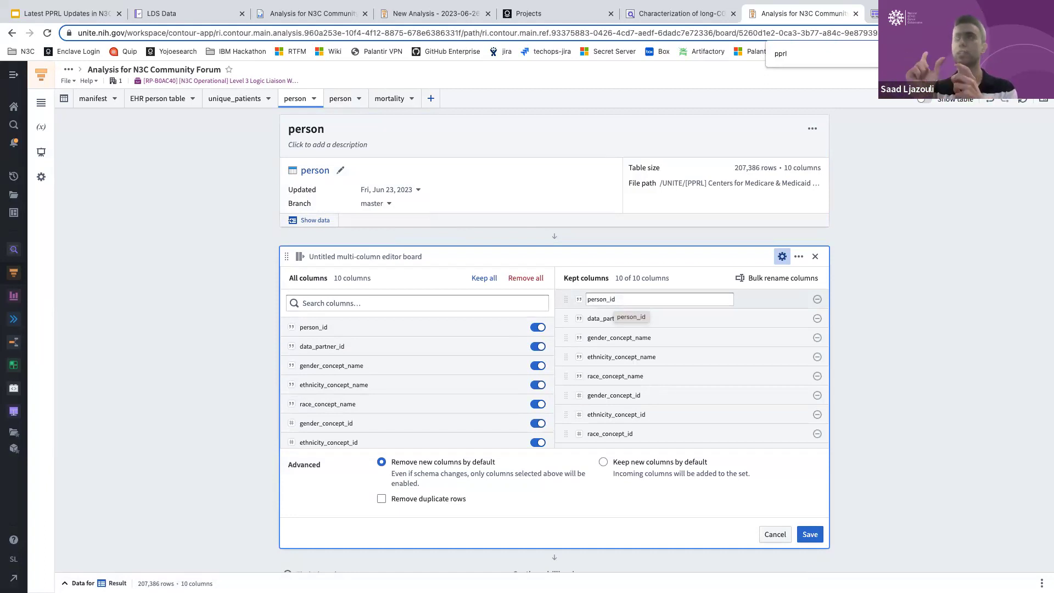
key("Return")
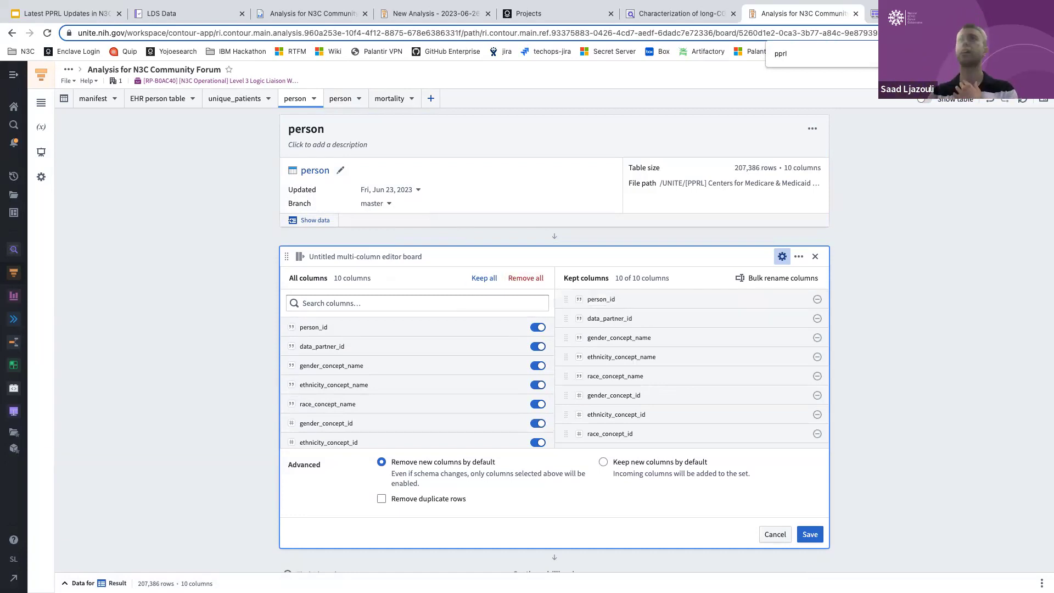
left_click(158, 98)
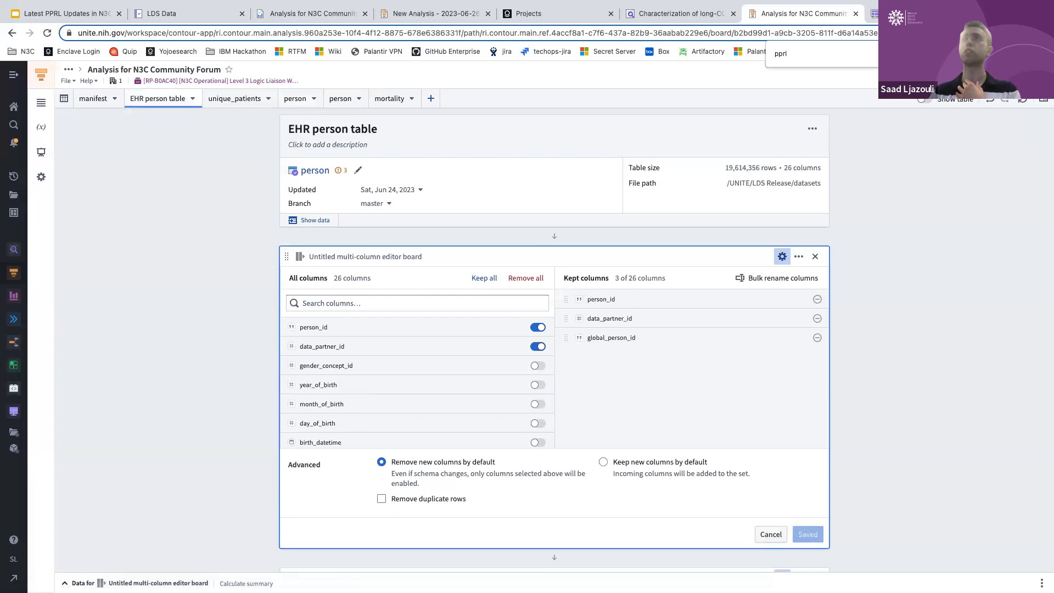
left_click(601, 299)
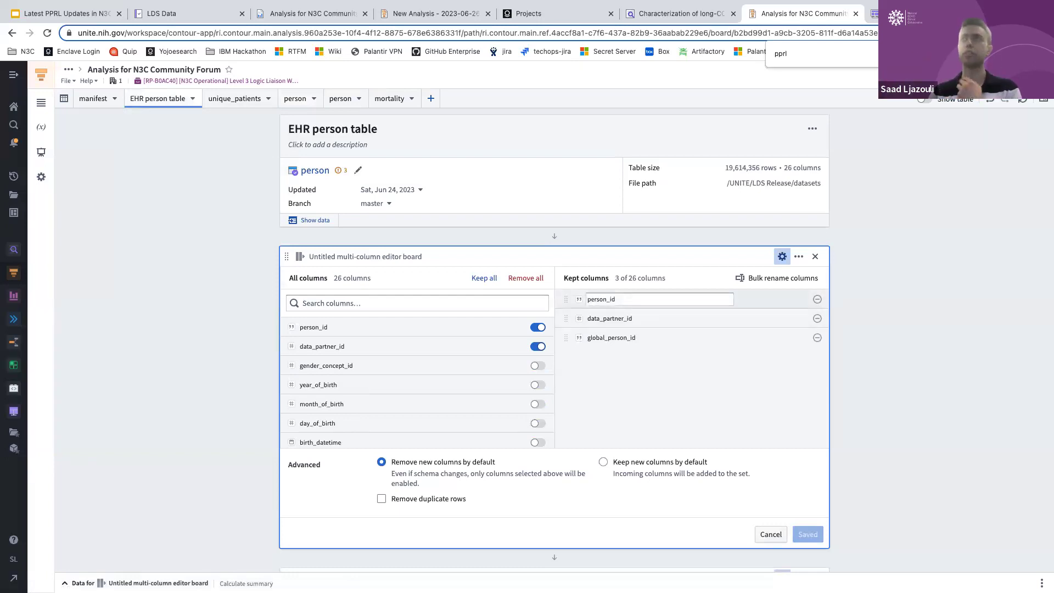
left_click(340, 98)
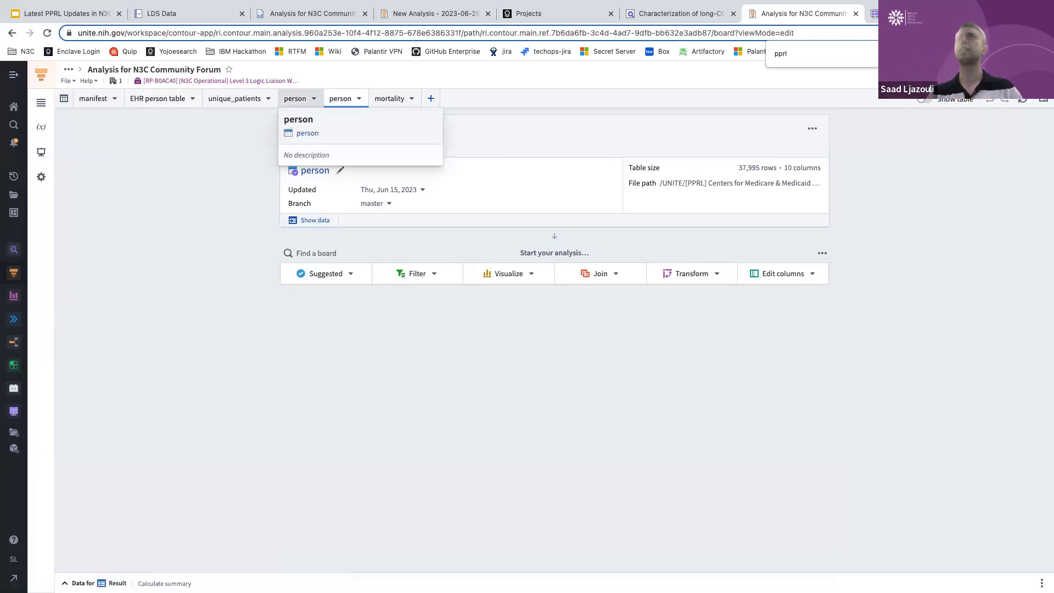
Step: Return to the Medicare person path and insert a Join board after its Multi-Column Editor board
left_click(294, 99)
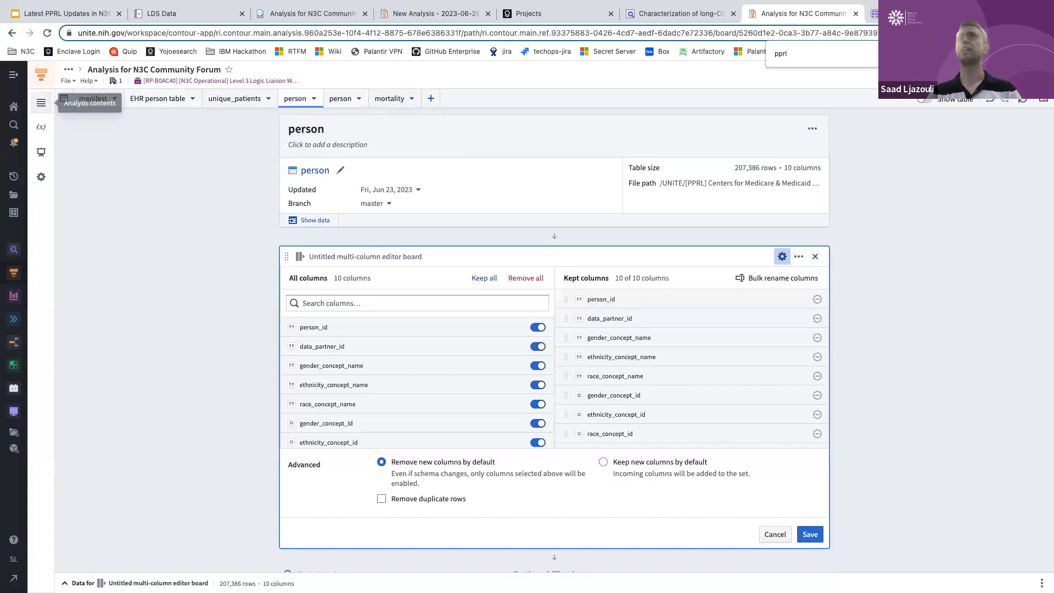
scroll(686, 384, "down", 2)
scroll(304, 391, "down", 5)
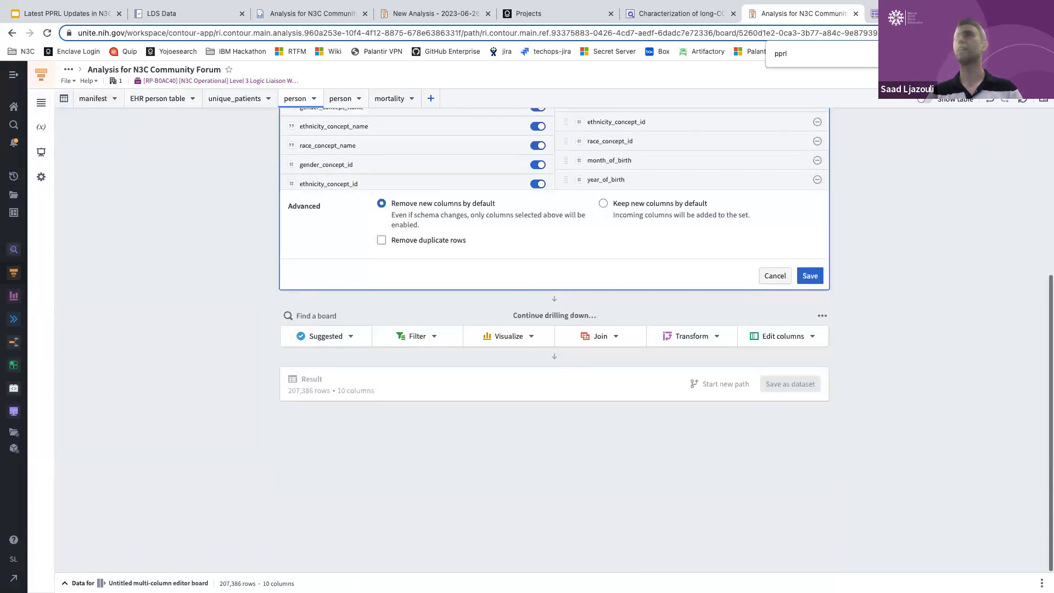
left_click(555, 299)
type("join")
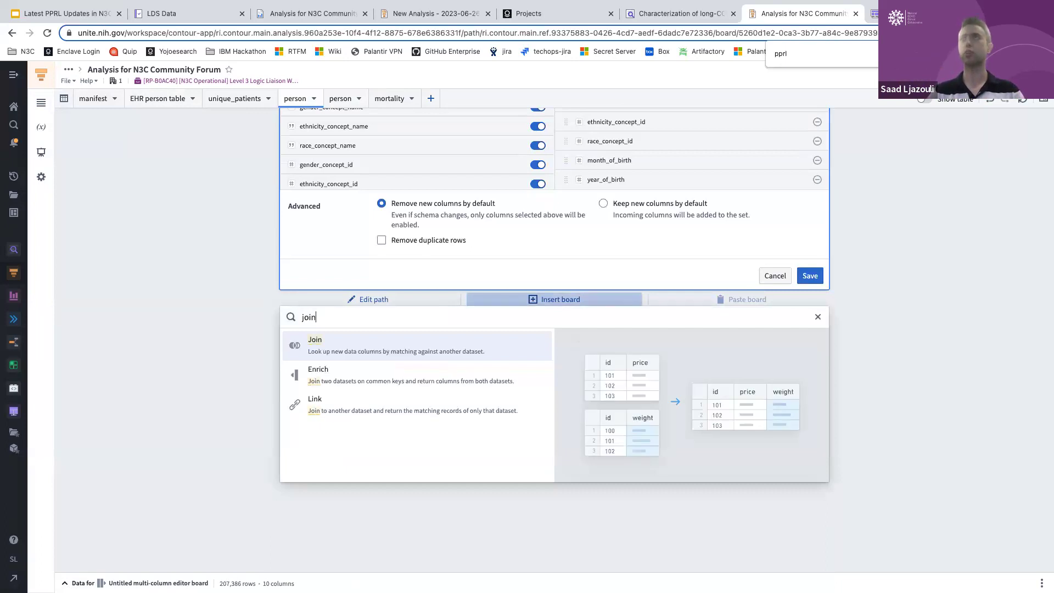
key("Return")
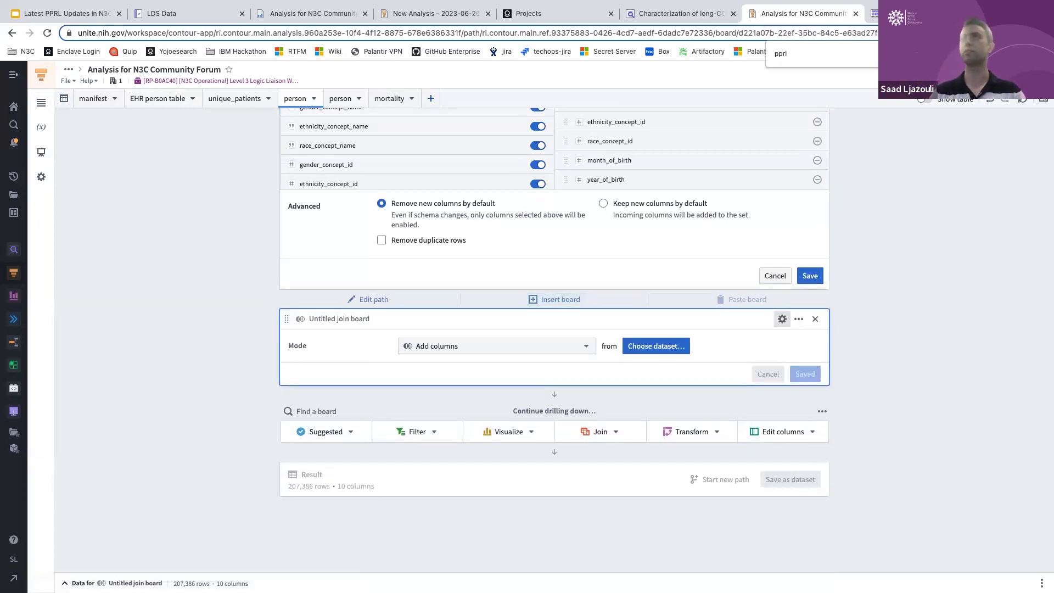
Step: Choose cms_person_id_to_n3c_person_id from the Data Catalog's PPRL CMS Medicare collection, Medicare Datasets - OMOP format, as the join's dataset
left_click(656, 345)
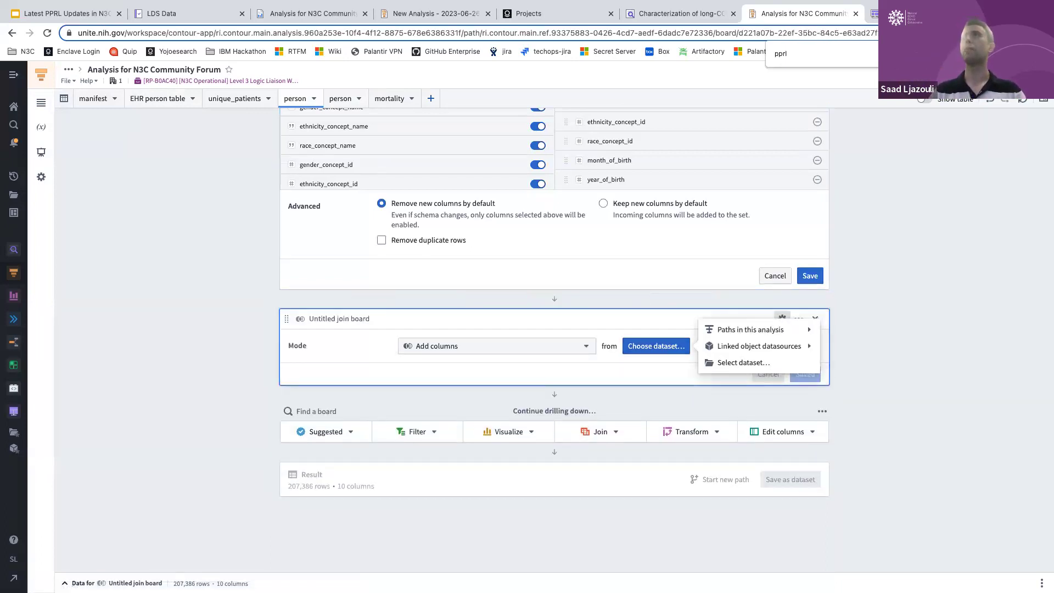
left_click(743, 362)
left_click(294, 238)
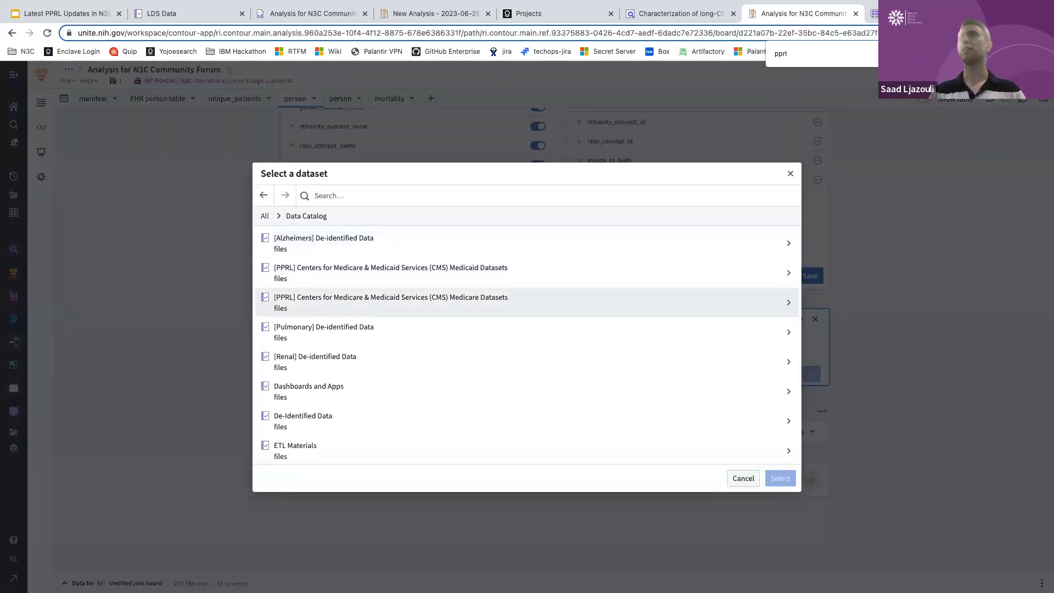
left_click(391, 300)
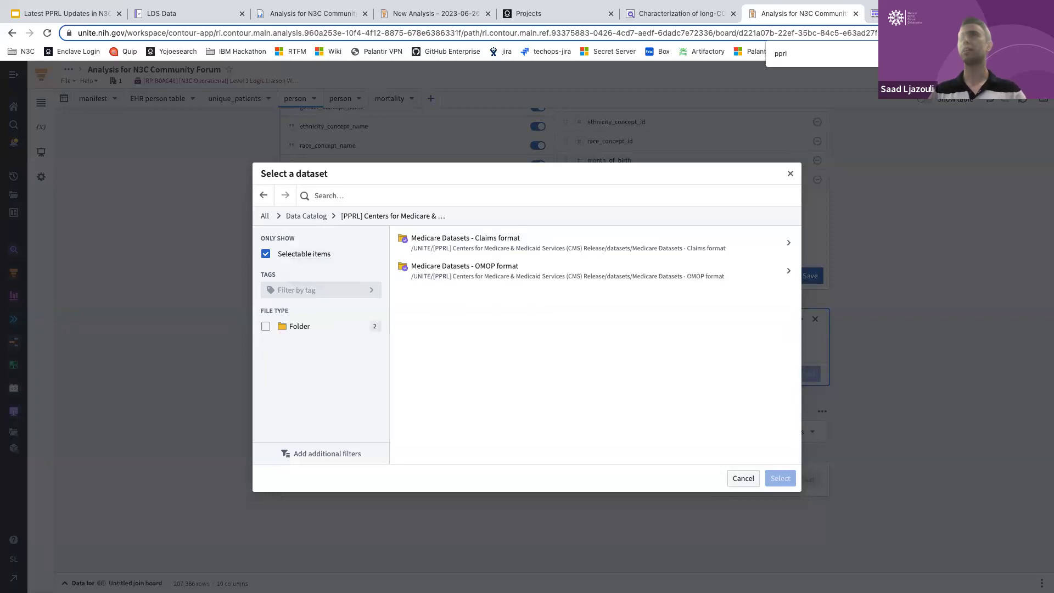
left_click(466, 271)
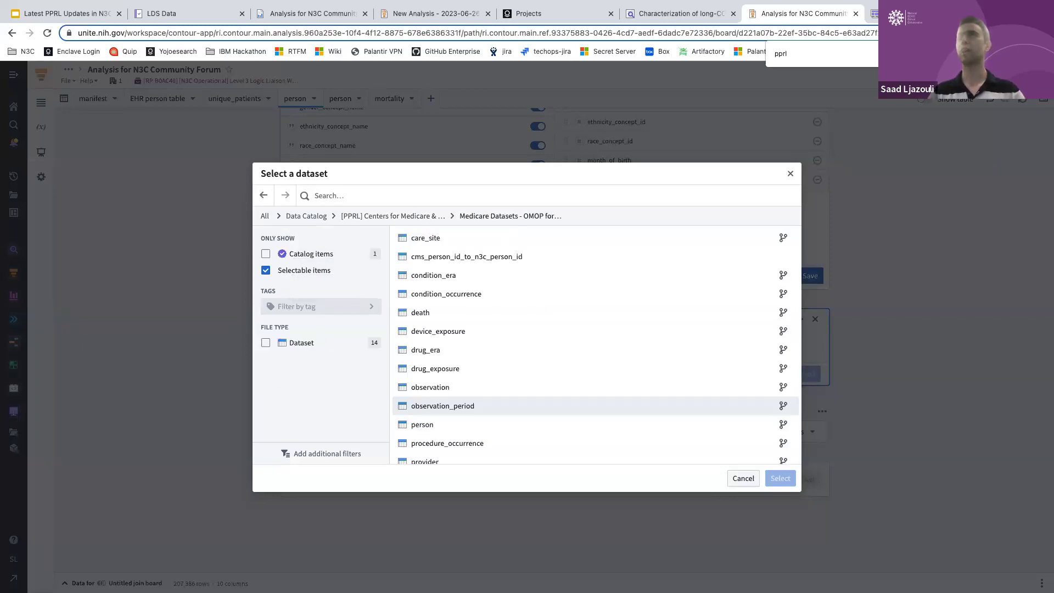
left_click(467, 256)
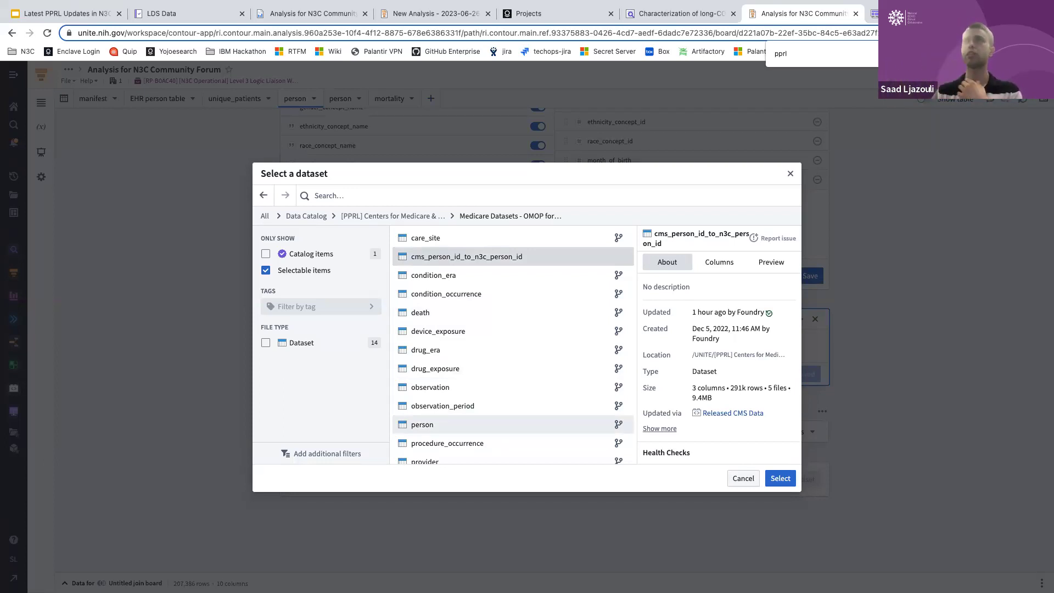
left_click(780, 478)
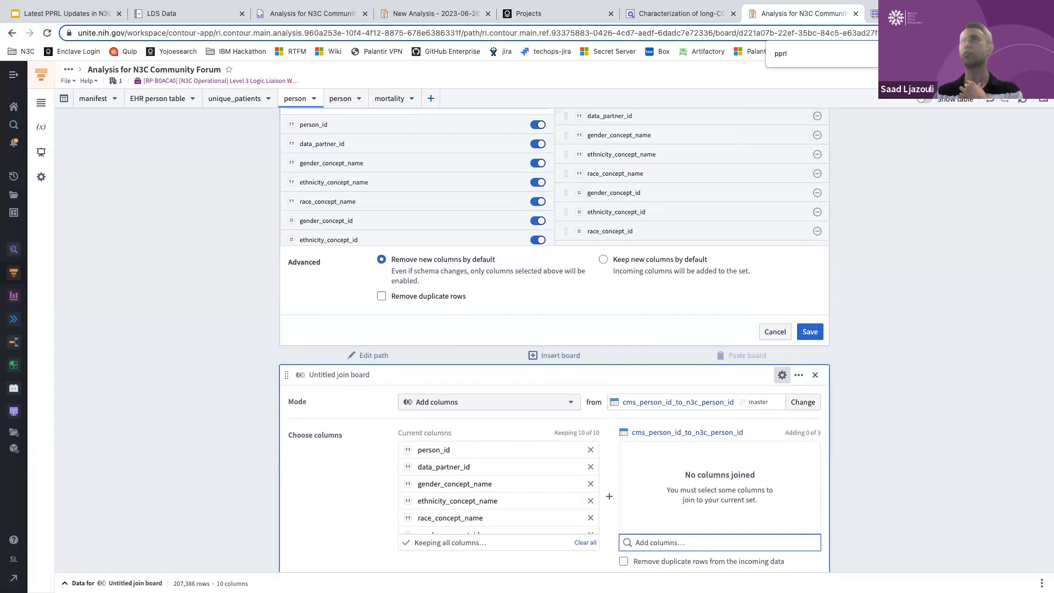
Step: Add the n3c_person_id column from the crosswalk dataset to the join
scroll(555, 340, "down", 3)
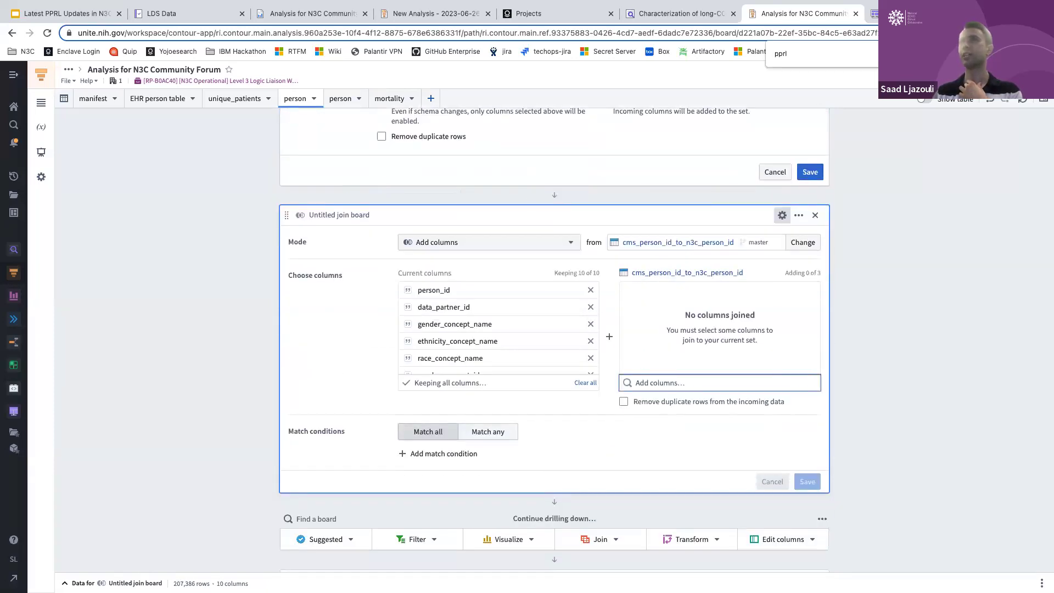
left_click(719, 382)
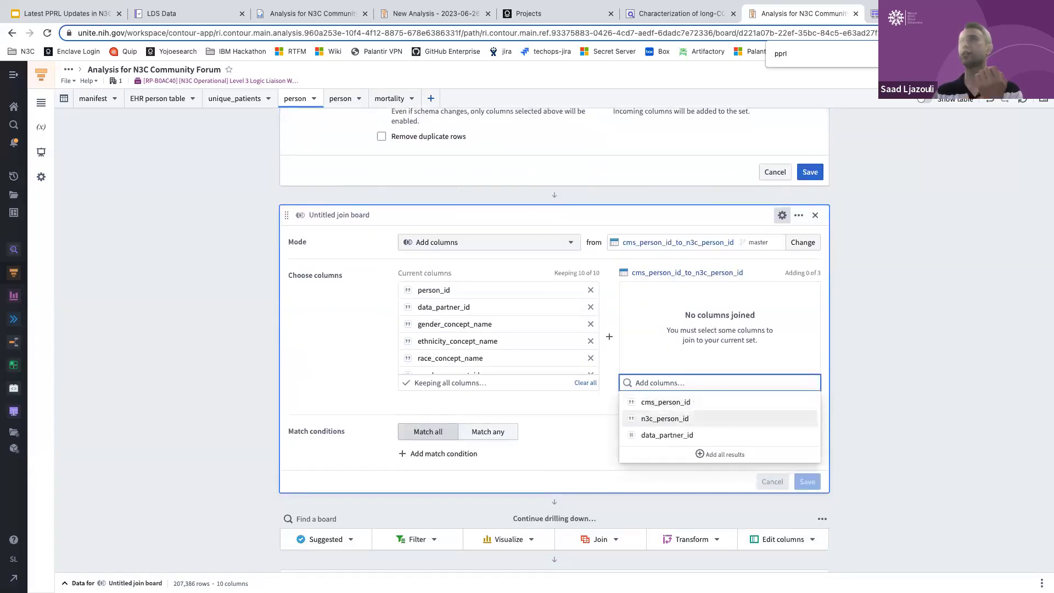
left_click(664, 418)
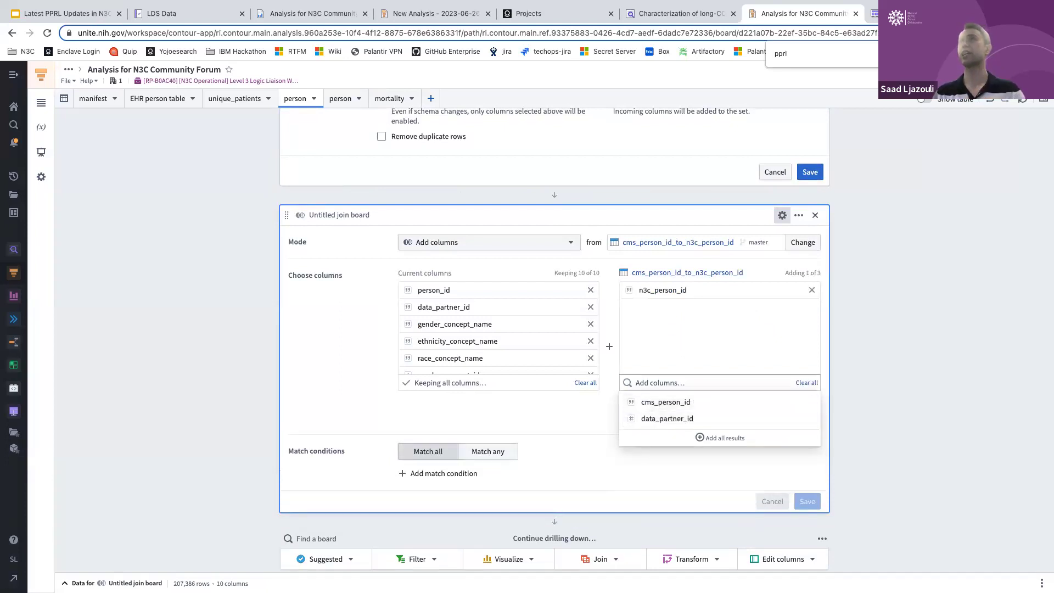
Step: Set the join's match condition to person_id matching cms_person_id and save the join board
scroll(664, 418, "down", 1)
scroll(666, 338, "down", 1)
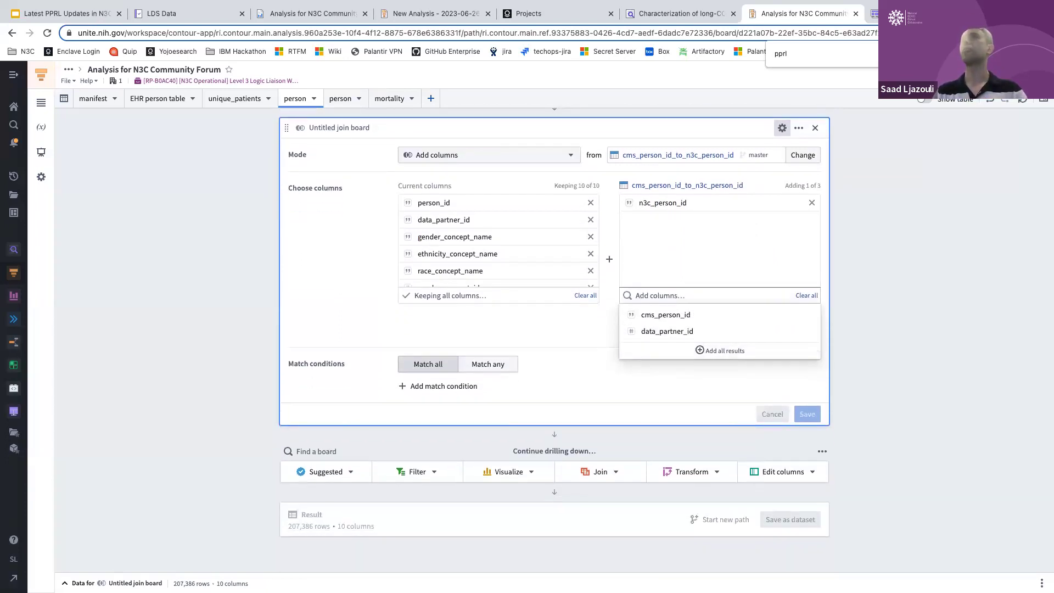
left_click(443, 386)
type("o")
key("BackSpace")
type("per")
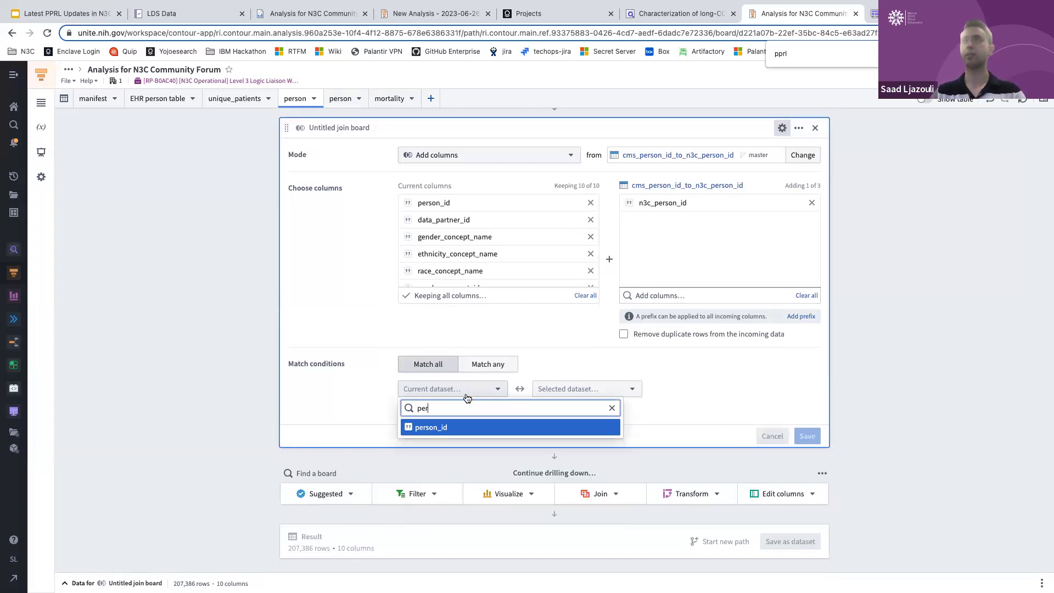
left_click(461, 427)
left_click(577, 390)
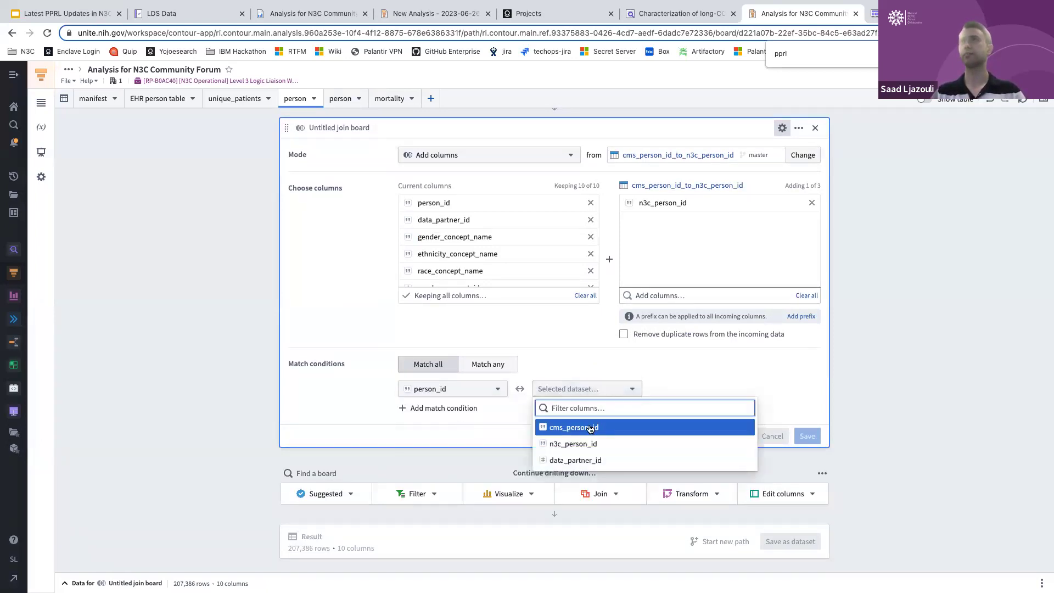
left_click(590, 427)
left_click(803, 434)
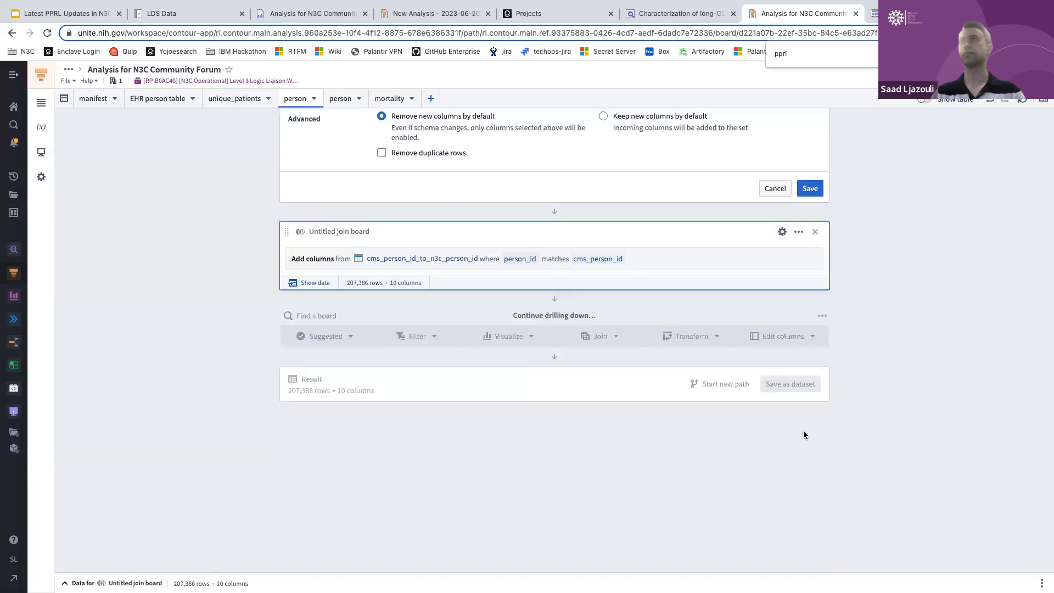
Step: Insert another Multi-Column Editor board after the crosswalk join and check that n3c_person_id is among the kept columns
left_click(559, 301)
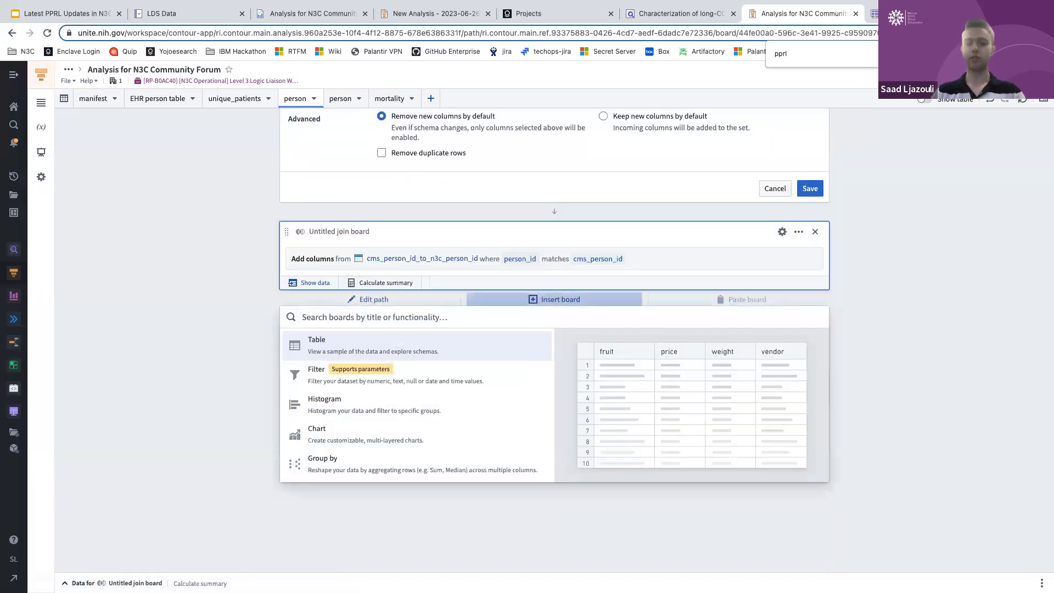
type("milti")
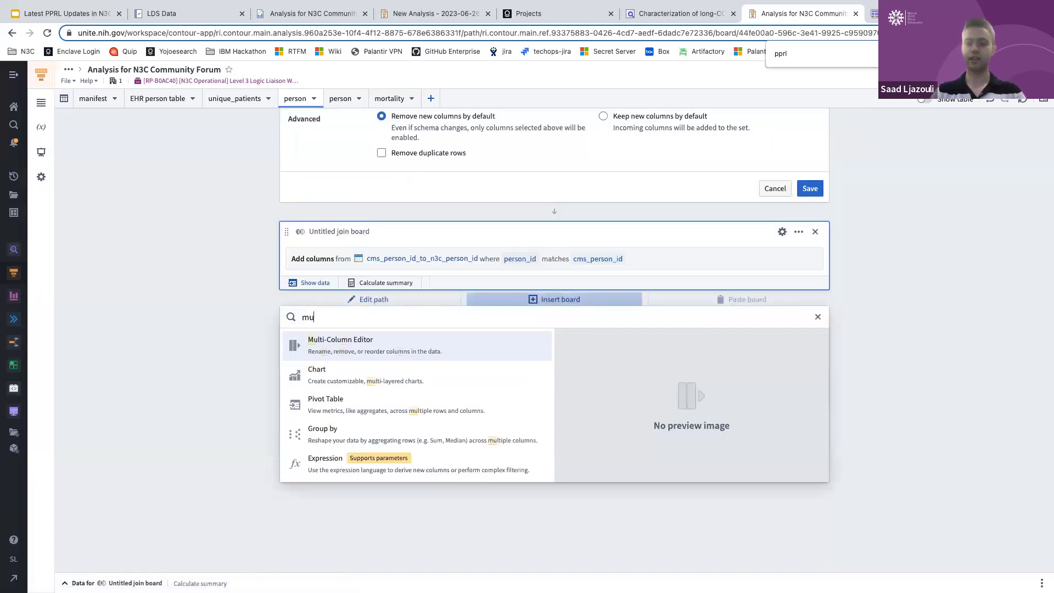
key("Return")
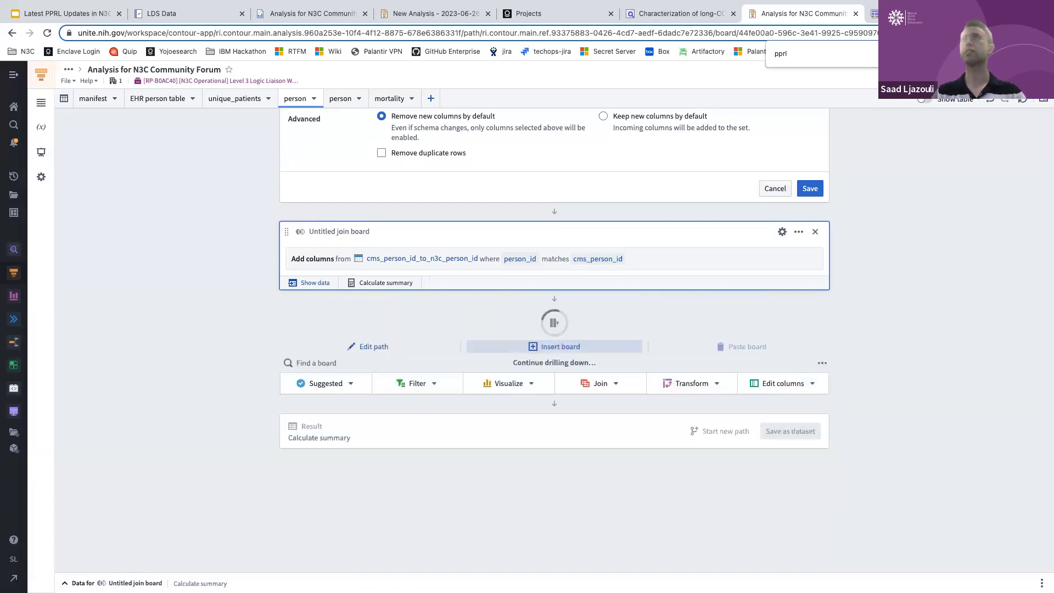
scroll(659, 293, "down", 3)
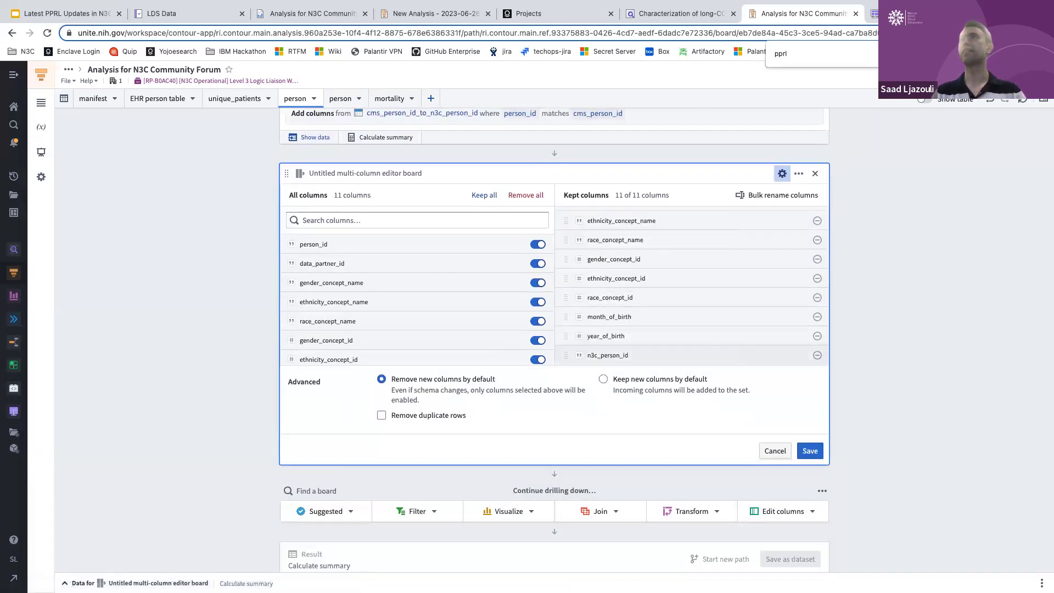
scroll(555, 274, "down", 3)
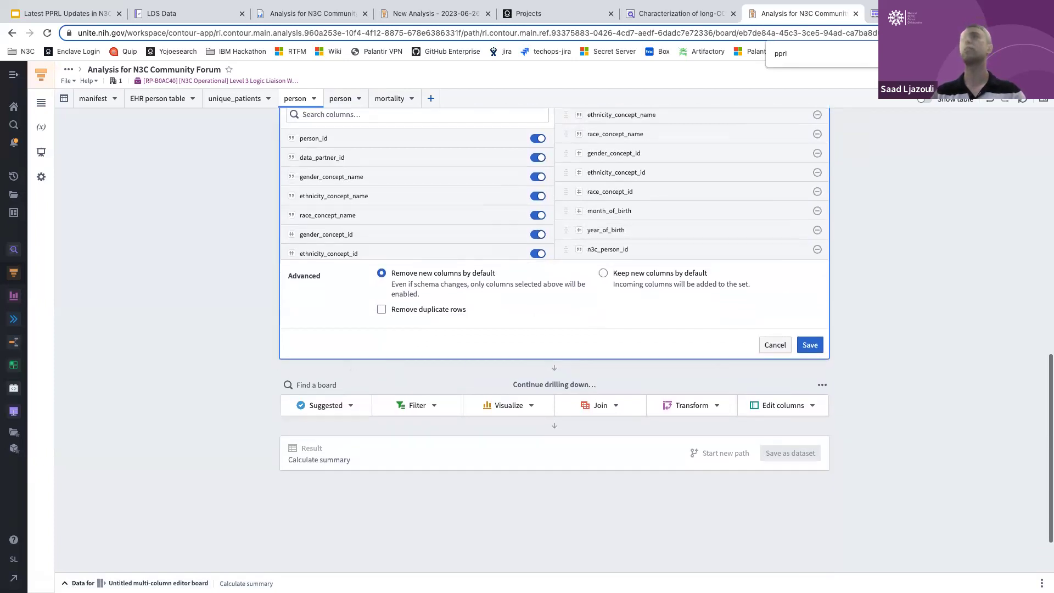
Step: Insert a Join board directly after the Multi-Column Editor board that keeps n3c_person_id
left_click(554, 368)
type("join")
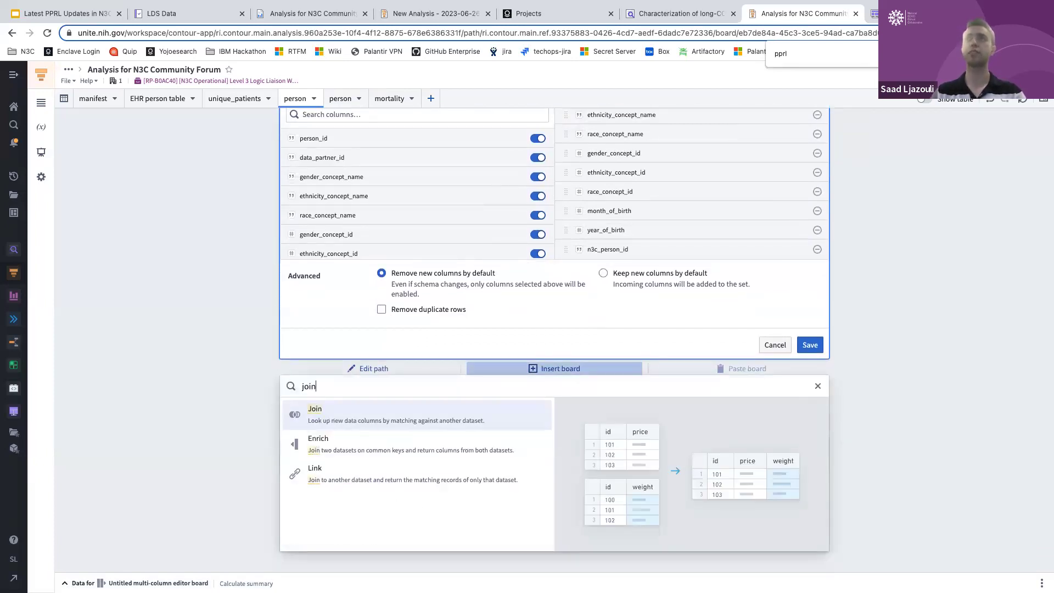
key("Return")
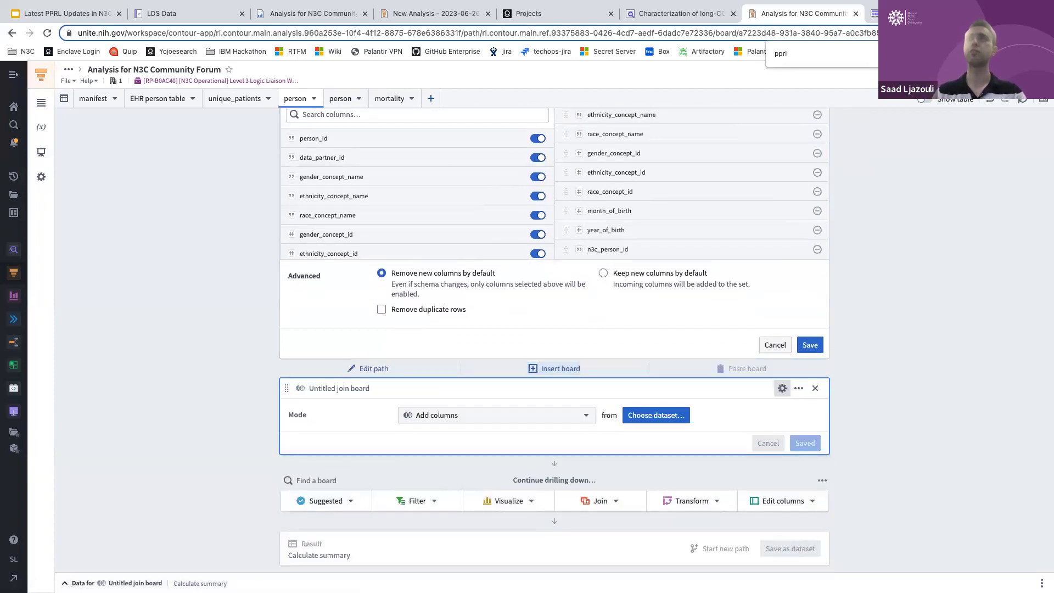
Step: Choose the person dataset from the Data Catalog's LDS Data collection as the new join's dataset
left_click(656, 415)
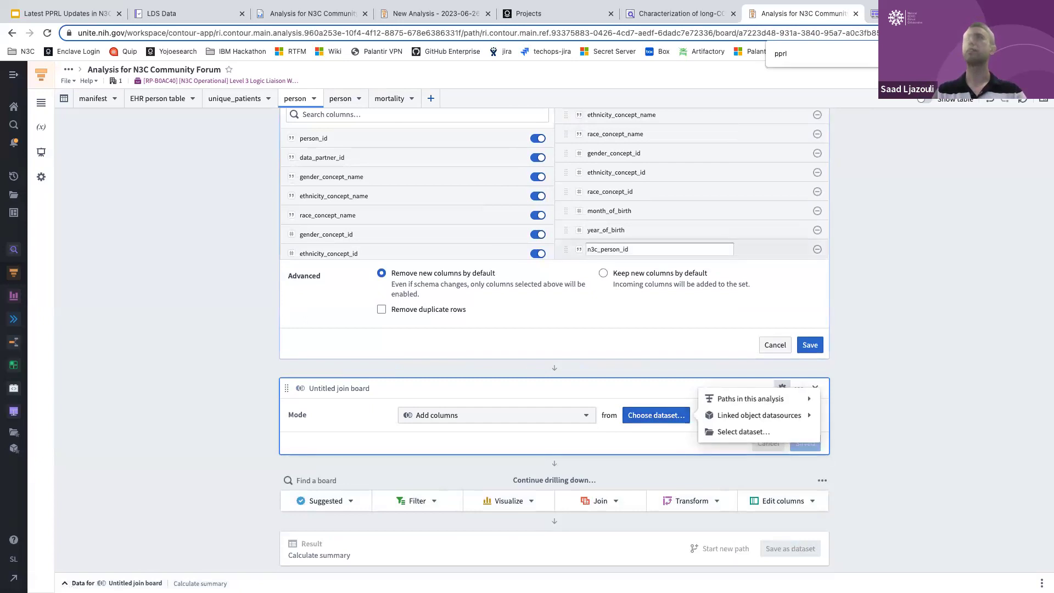
left_click(744, 432)
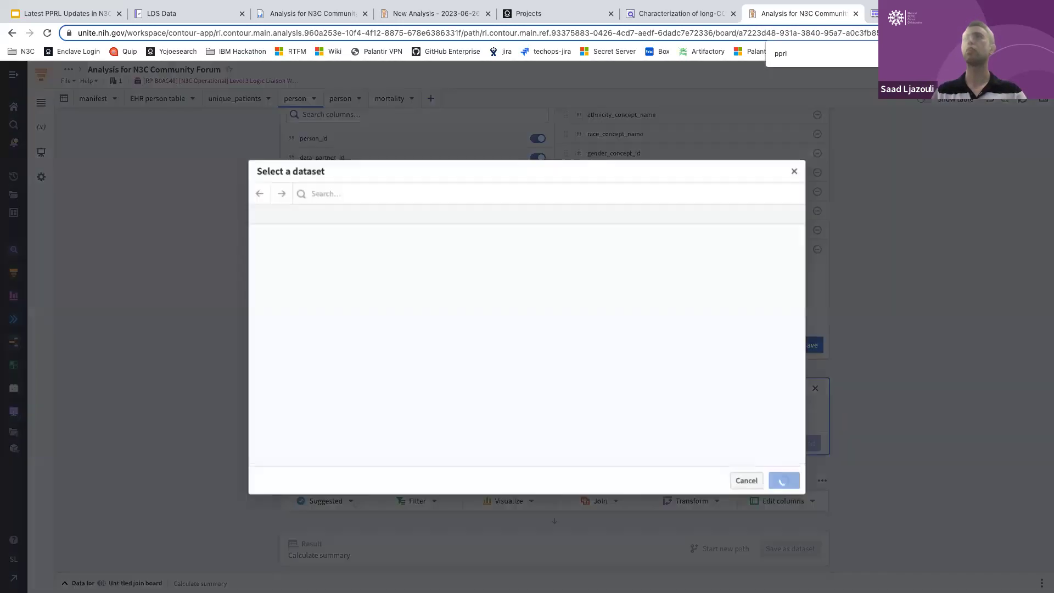
left_click(296, 238)
scroll(384, 308, "down", 1)
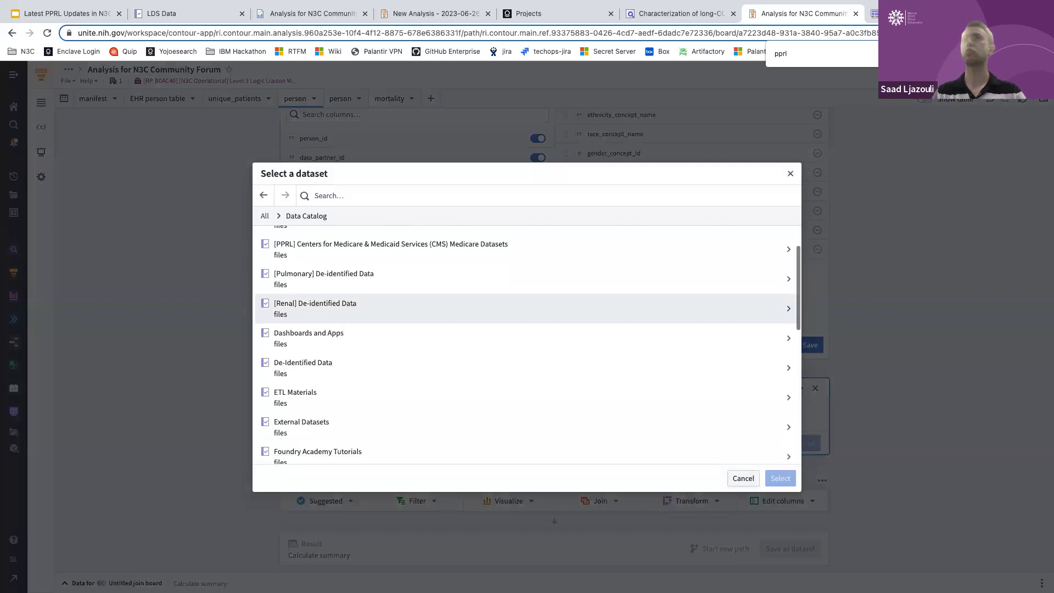
scroll(527, 329, "up", 1)
scroll(526, 351, "down", 5)
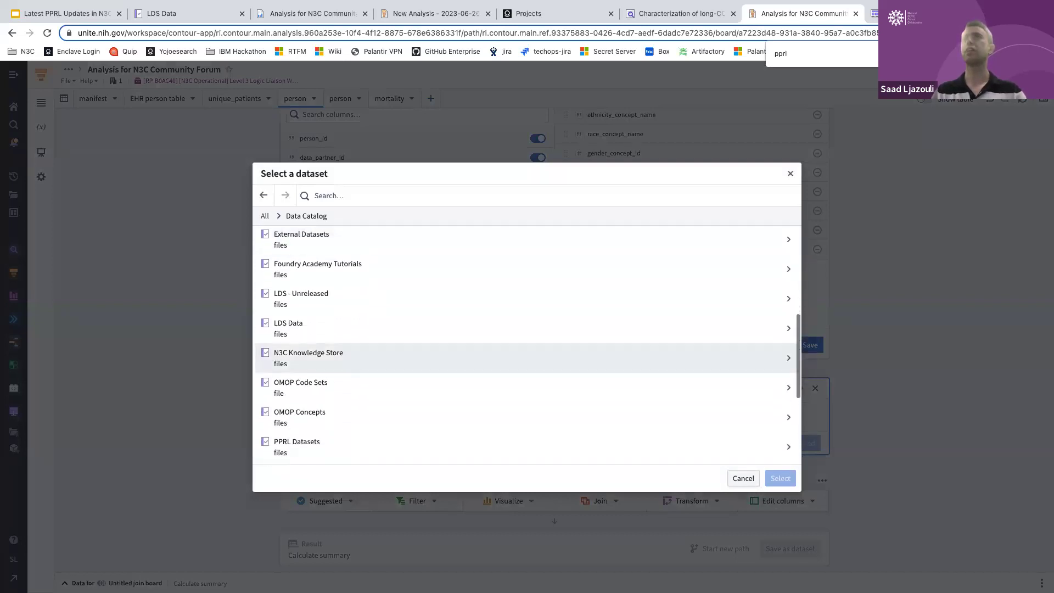
left_click(307, 327)
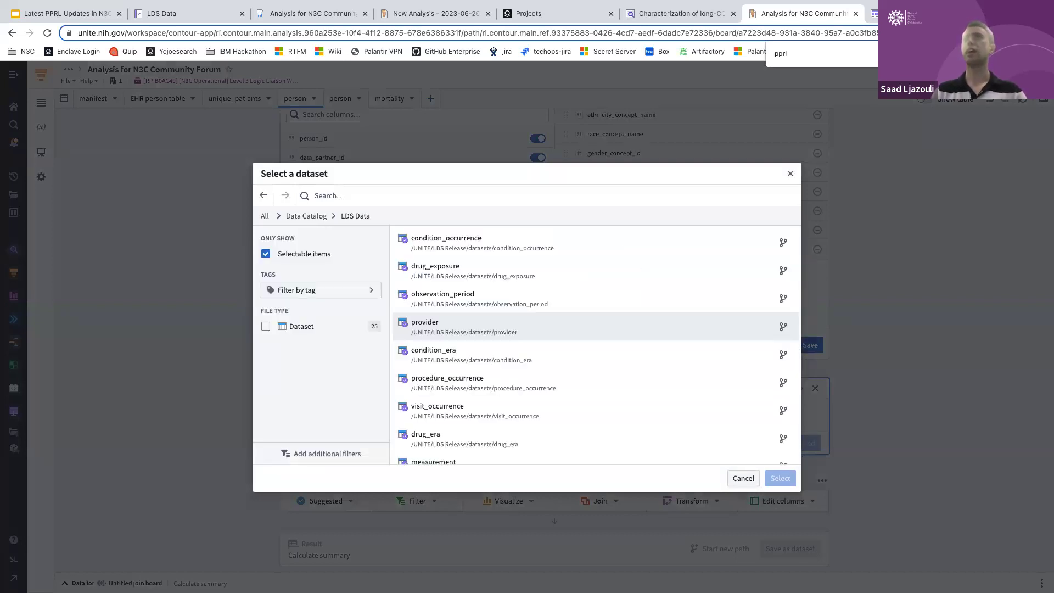
scroll(595, 345, "down", 5)
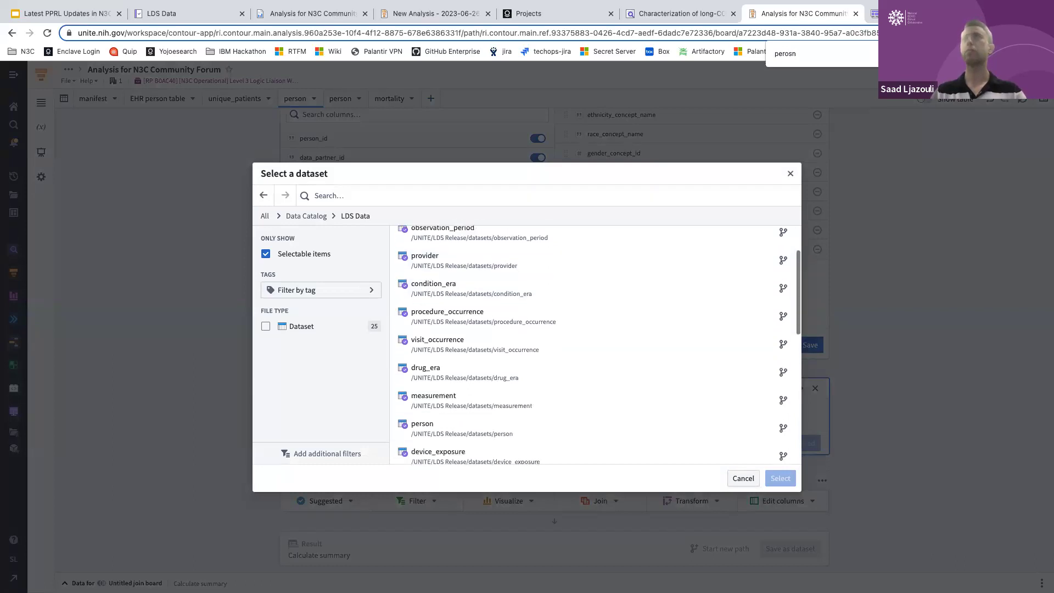
scroll(595, 344, "up", 2)
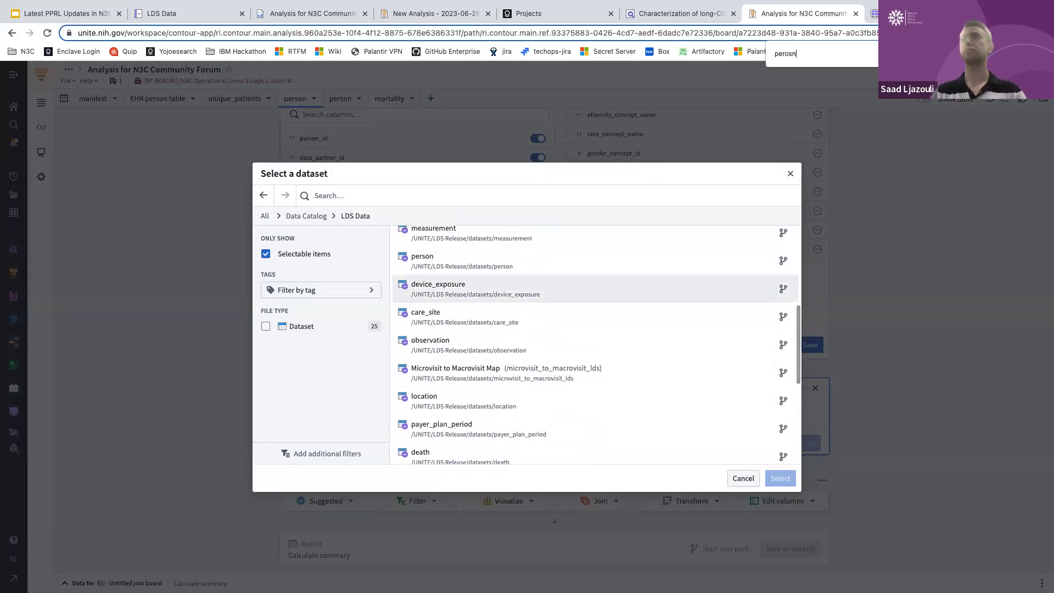
left_click(438, 285)
left_click(422, 258)
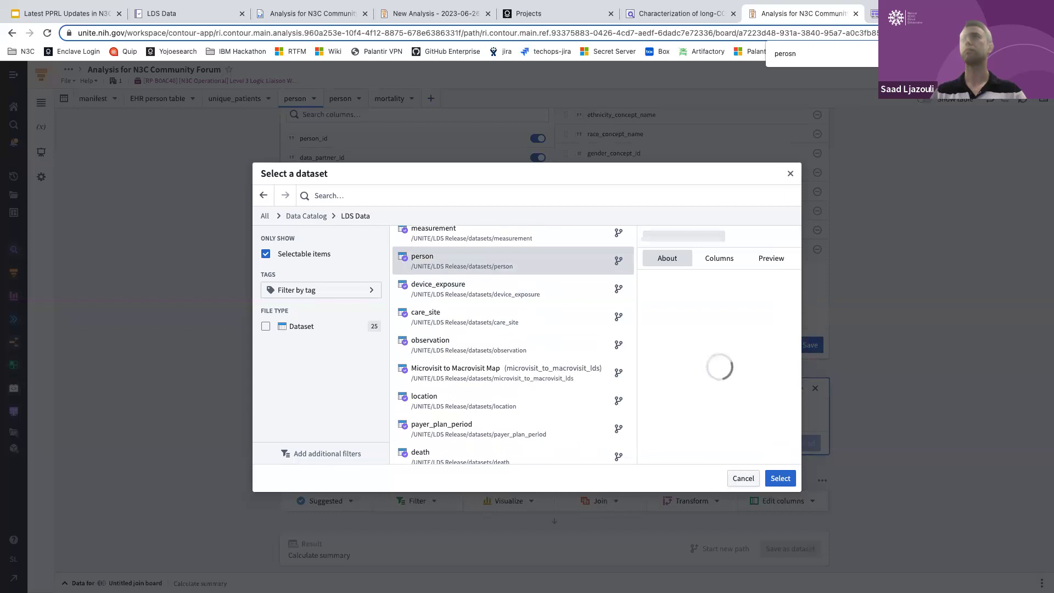
left_click(780, 478)
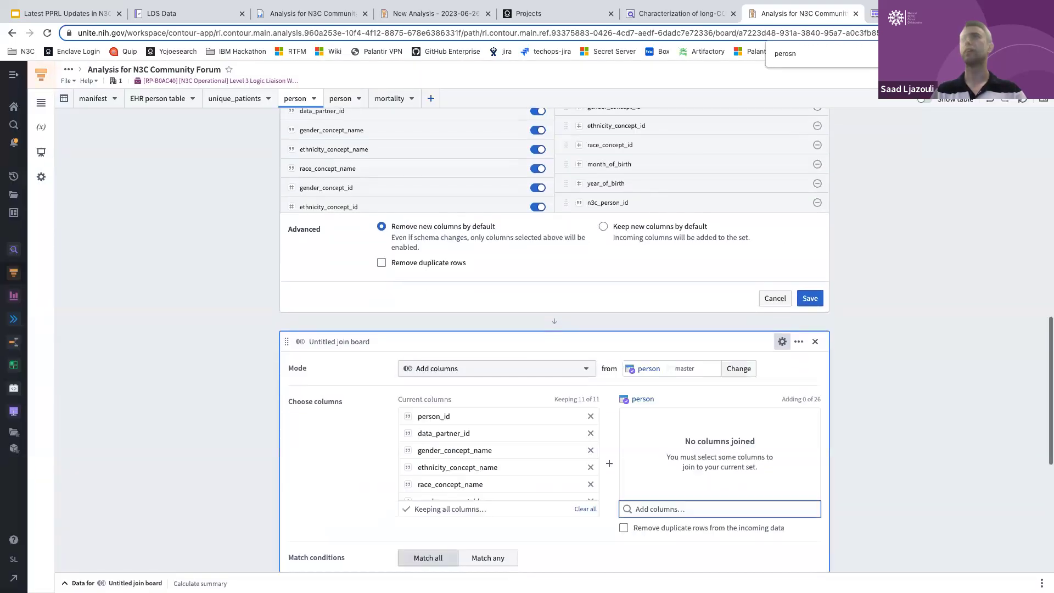
Step: Add the gender_concept_name column from the LDS person dataset to the join
left_click(687, 509)
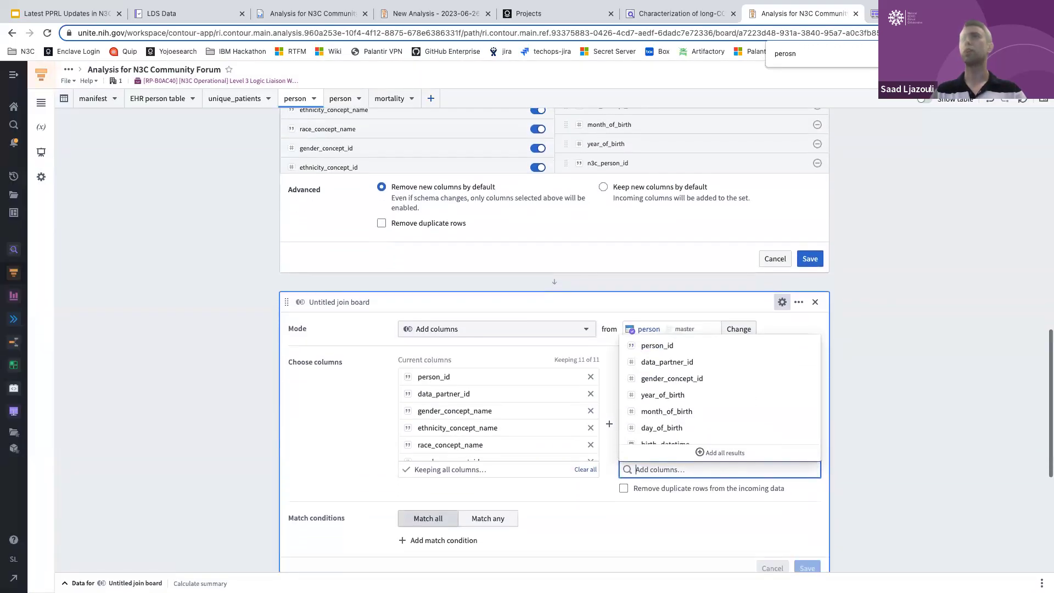
scroll(720, 407, "down", 3)
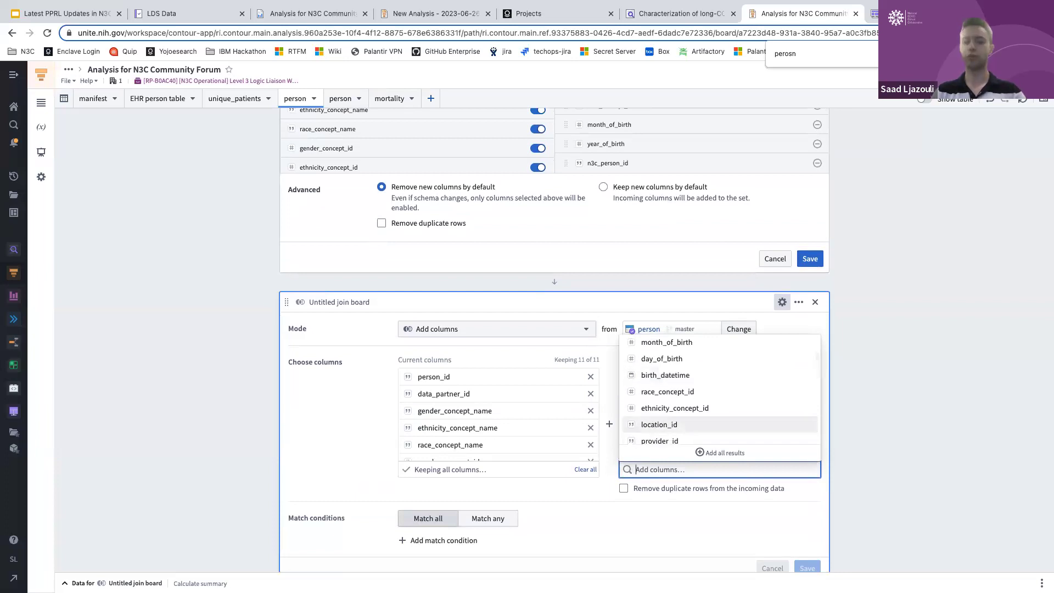
type("gende")
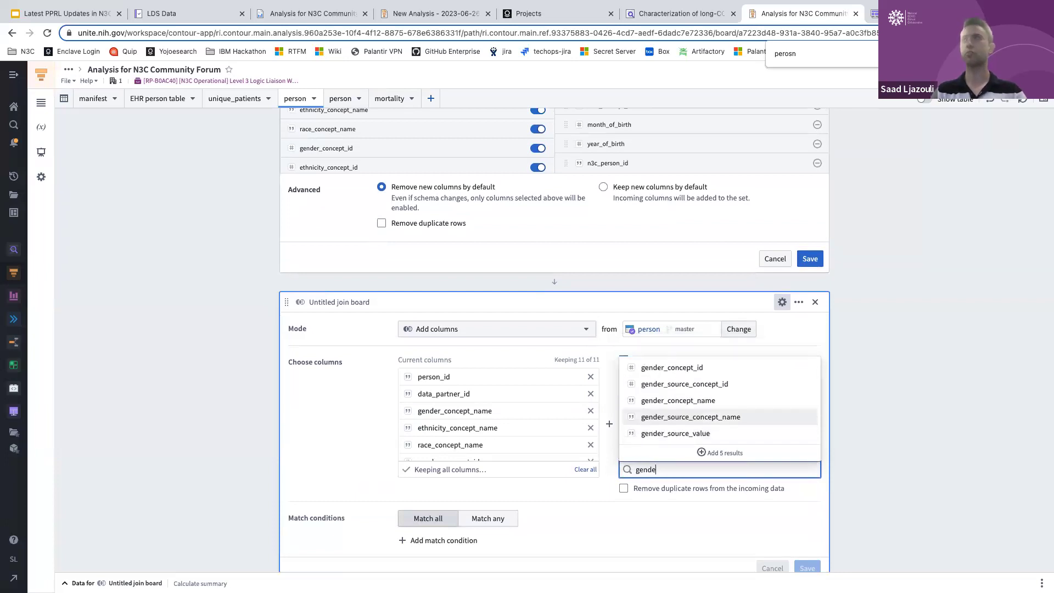
left_click(704, 400)
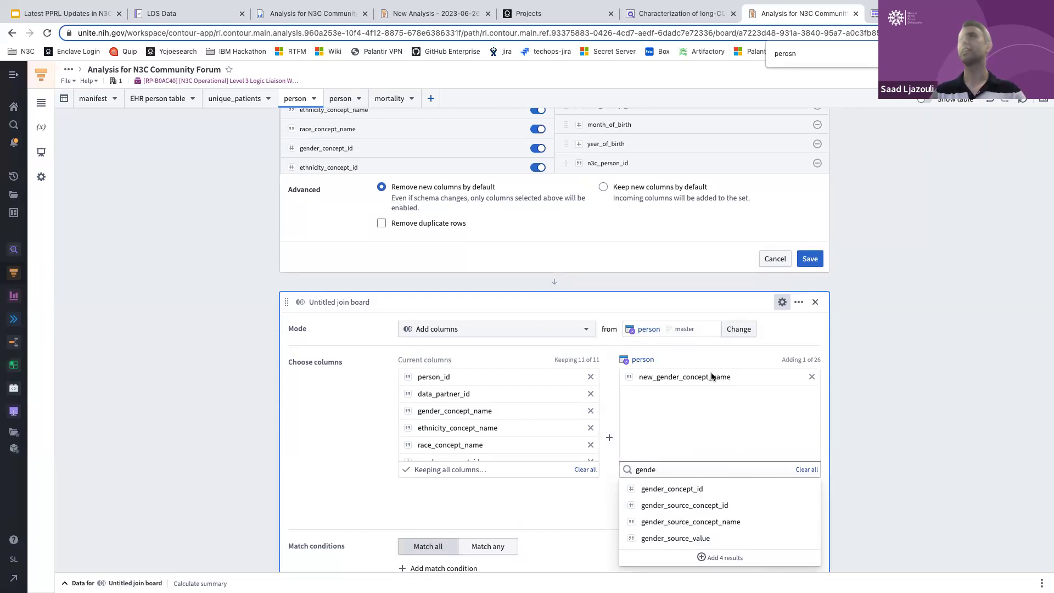
scroll(467, 448, "down", 3)
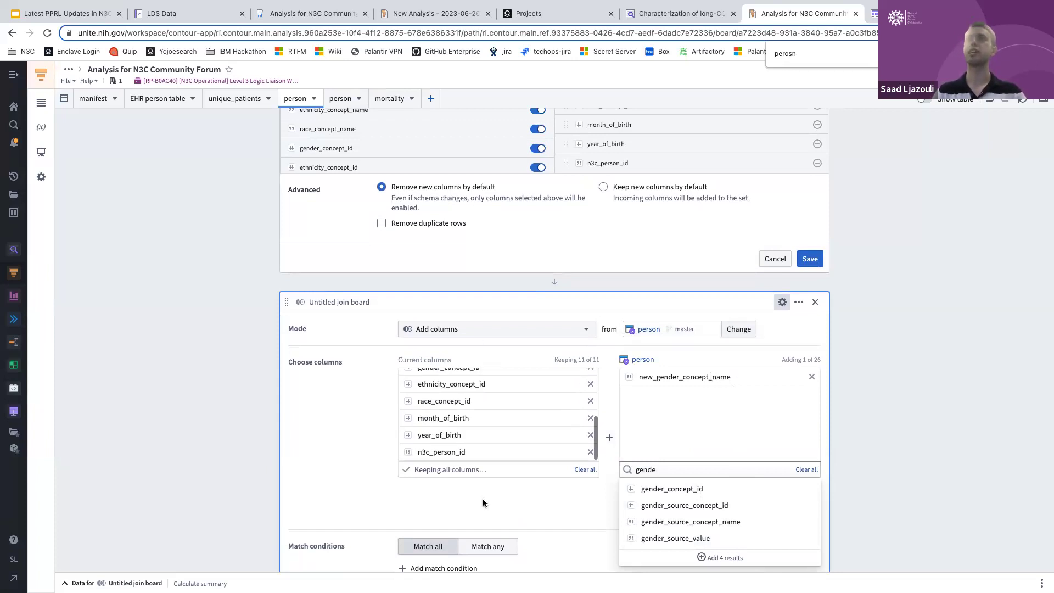
scroll(483, 503, "down", 3)
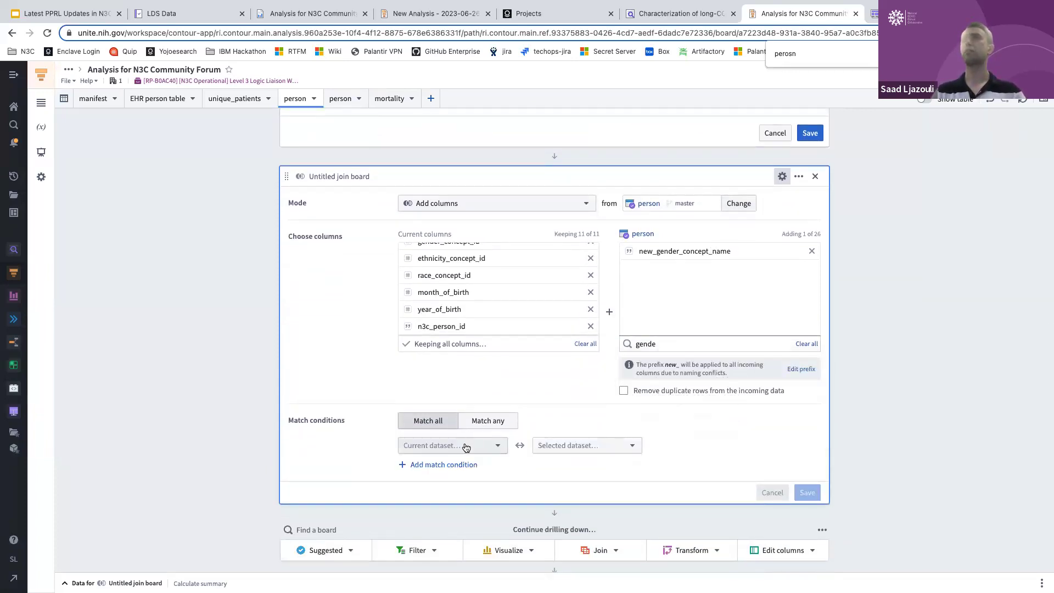
left_click(466, 446)
type("p")
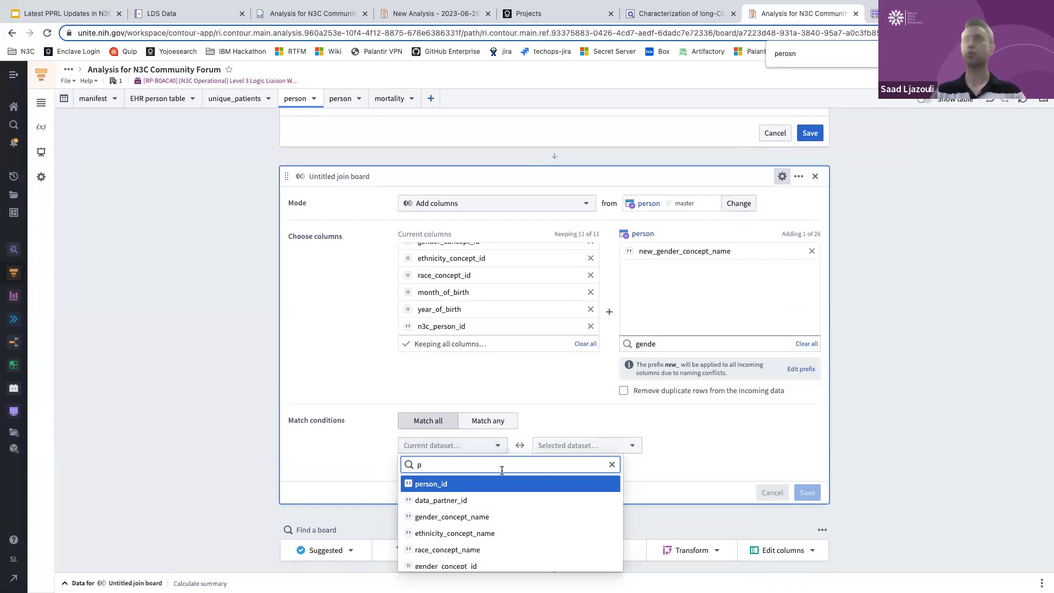
left_click(506, 484)
left_click(586, 445)
type("n3")
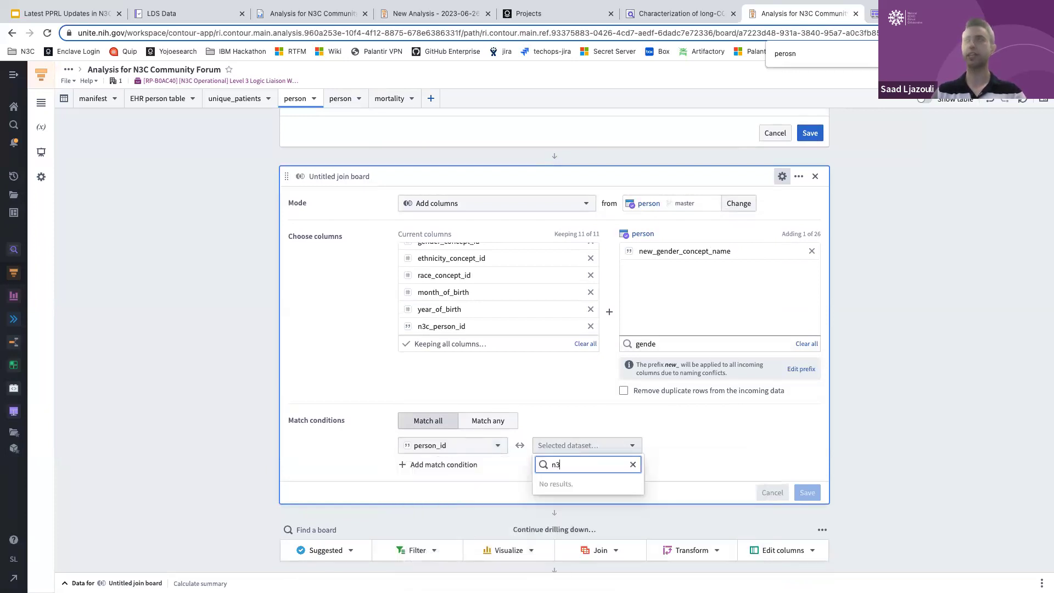
key("BackSpace")
key("BackSpace")
scroll(659, 228, "up", 3)
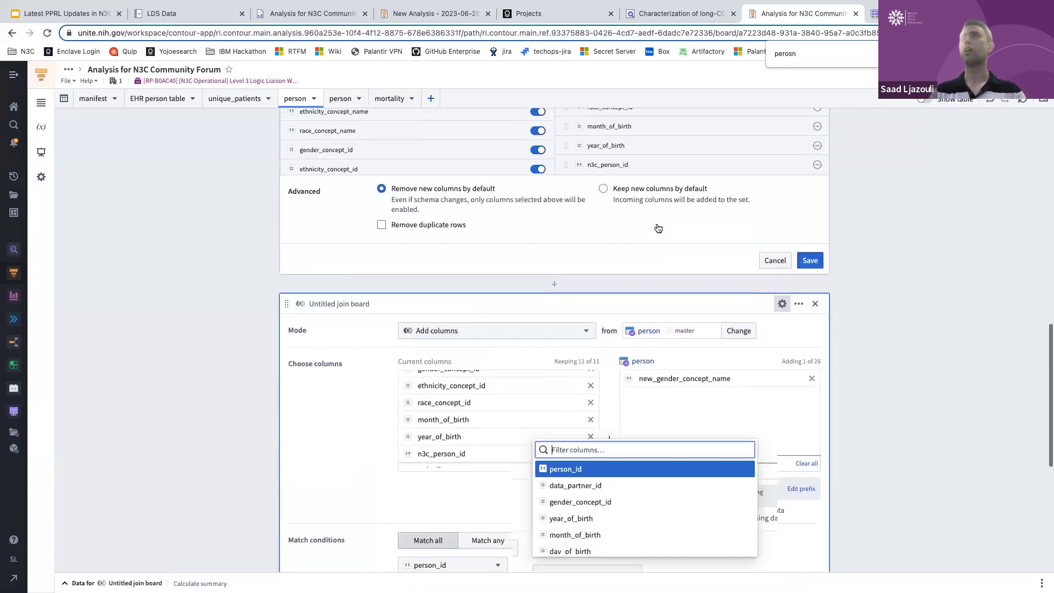
scroll(562, 325, "down", 2)
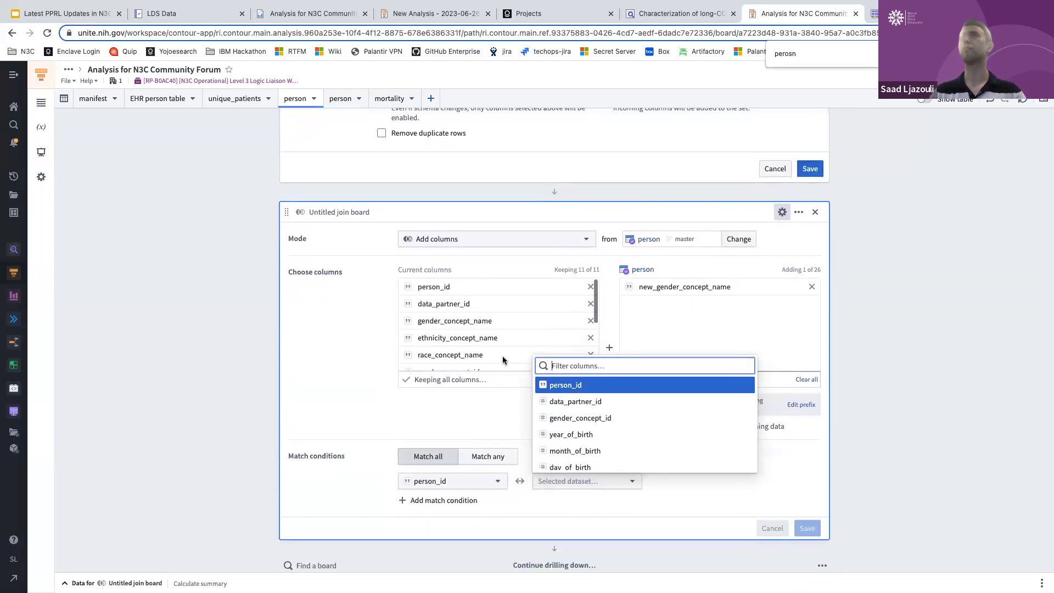
scroll(502, 356, "up", 5)
scroll(633, 252, "down", 10)
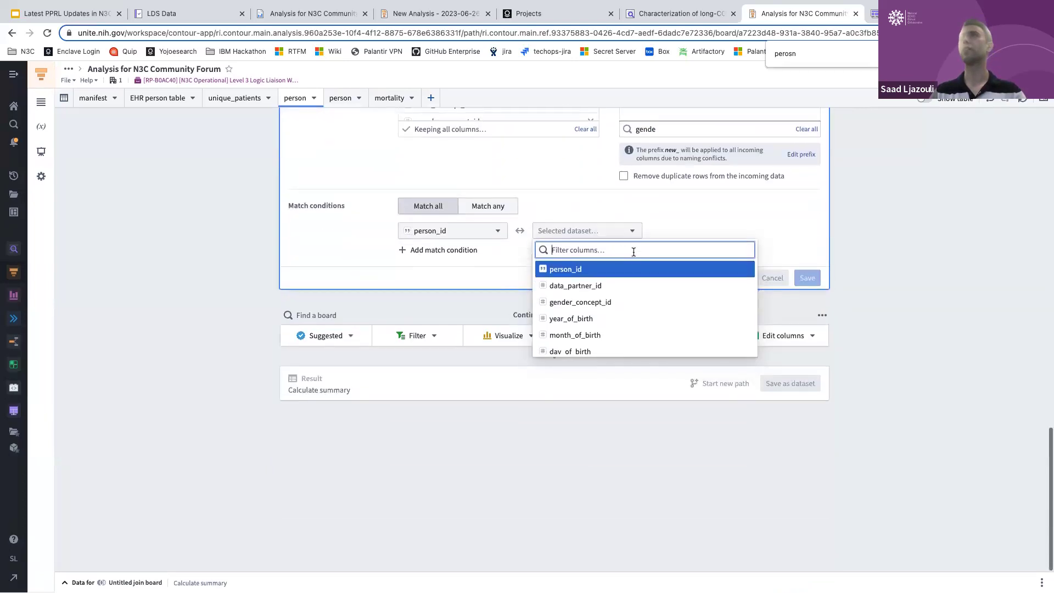
Step: Set the join's match condition to n3c_person_id matching person_id and save the join board
left_click(468, 233)
type("p")
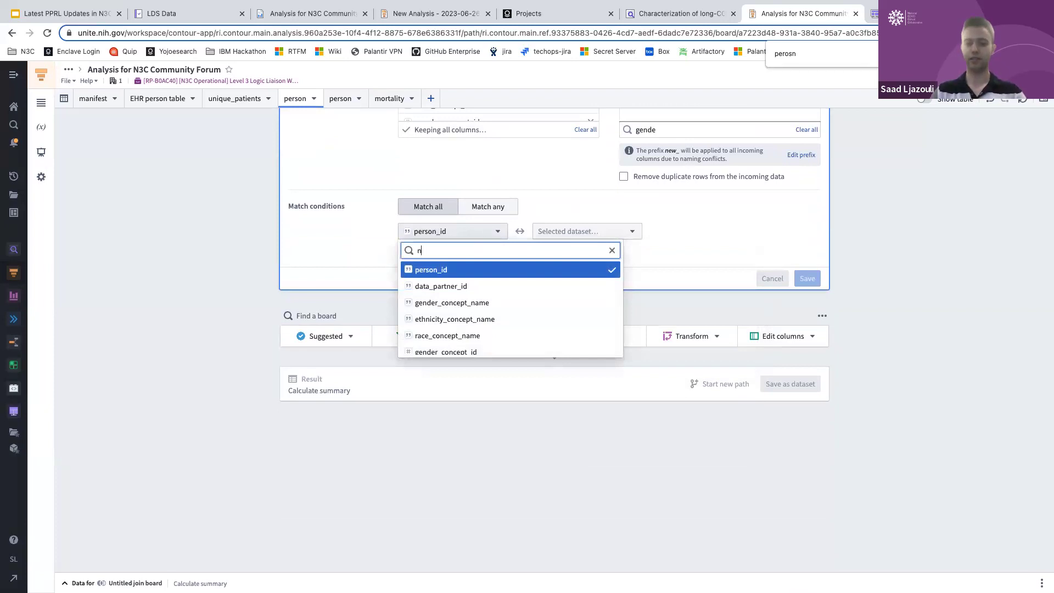
type("3c")
left_click(463, 270)
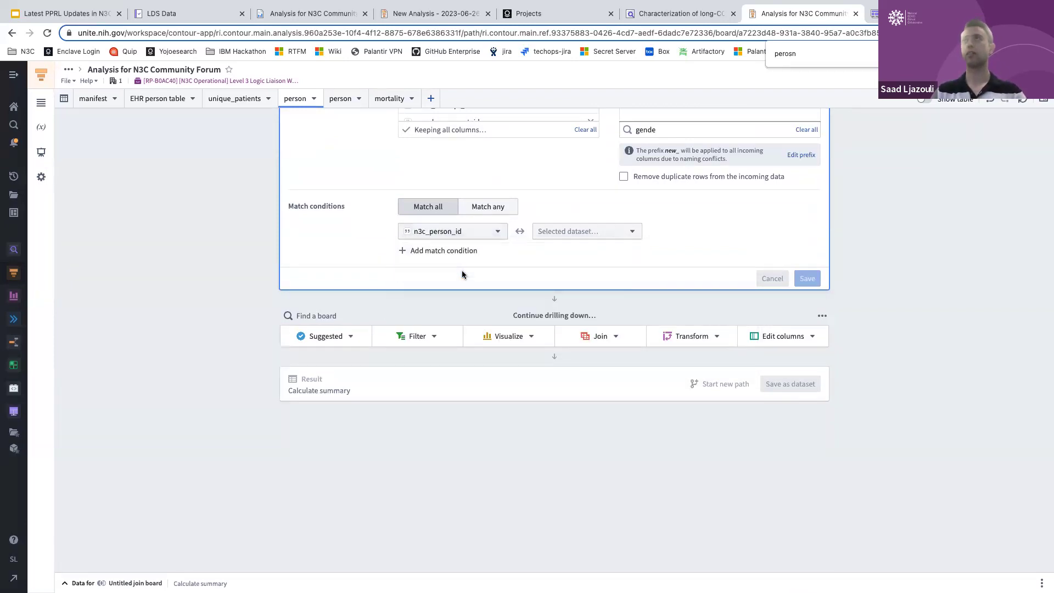
left_click(568, 233)
left_click(576, 269)
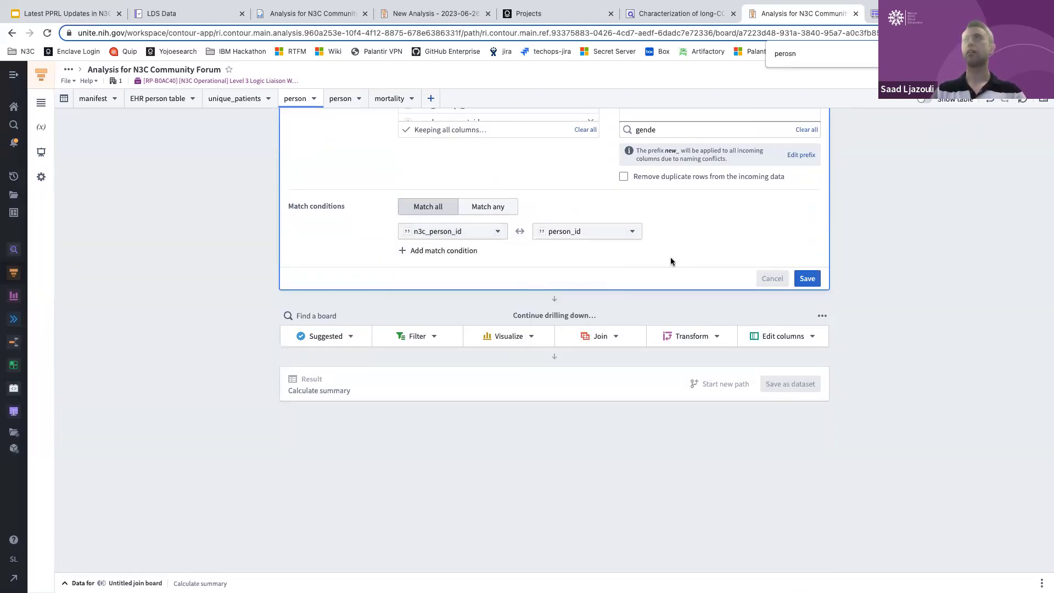
left_click(808, 279)
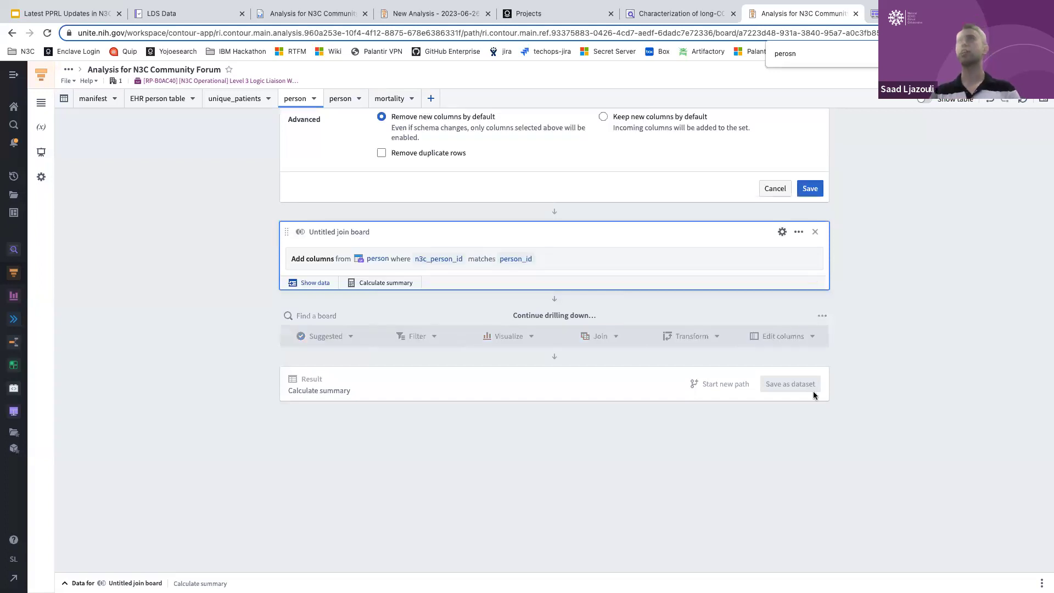
Step: Calculate the summary of the LDS person join and review the earlier boards in the path
left_click(403, 283)
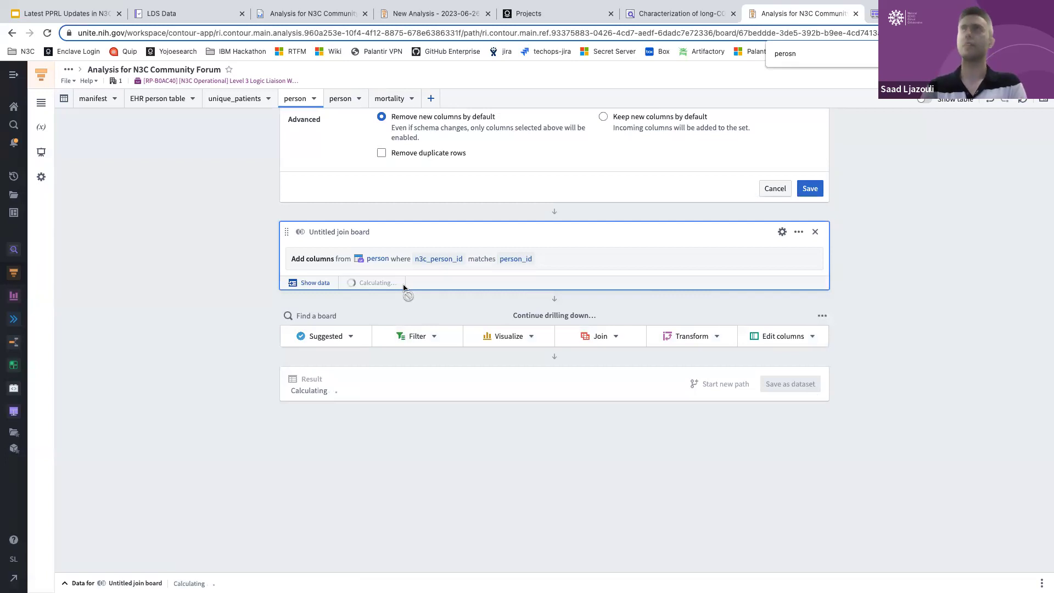
scroll(404, 282, "up", 10)
scroll(406, 274, "up", 1)
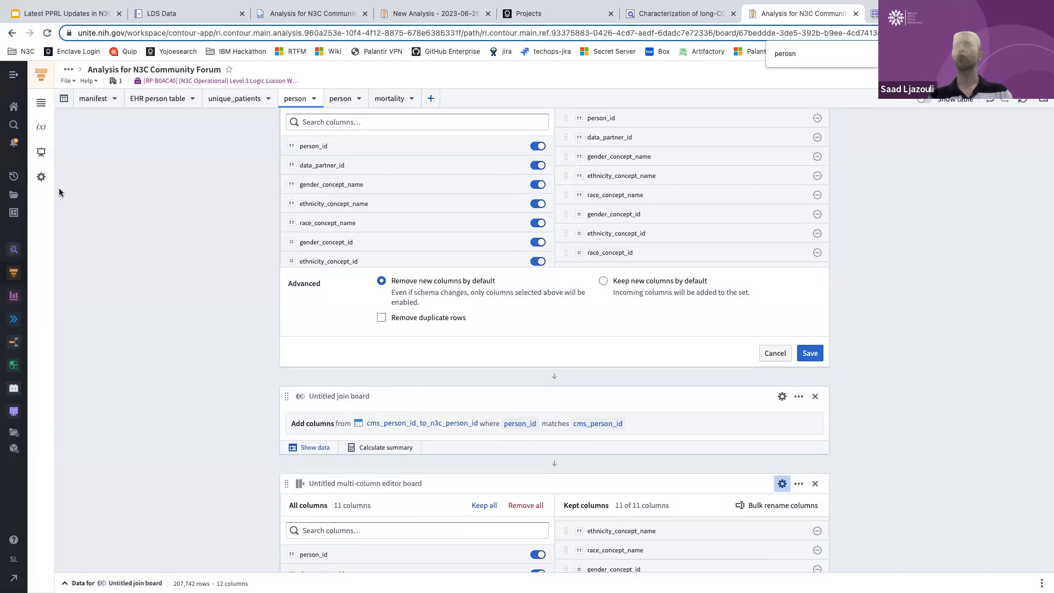
Step: Open the N3C homepage in a new browser tab and go through its training material to the Training Portal
left_click(17, 109, "super")
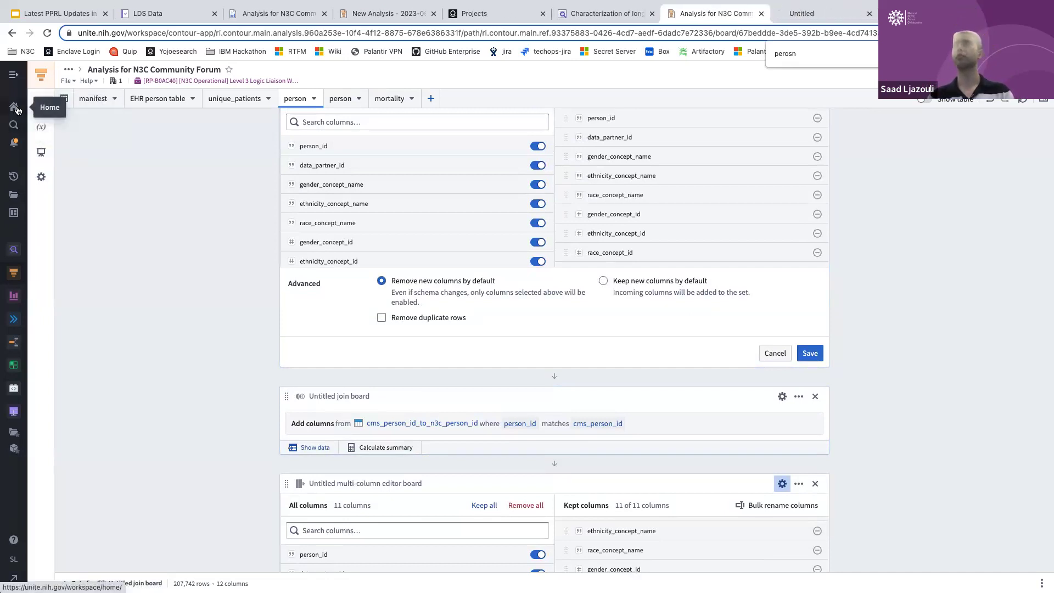
left_click(821, 13)
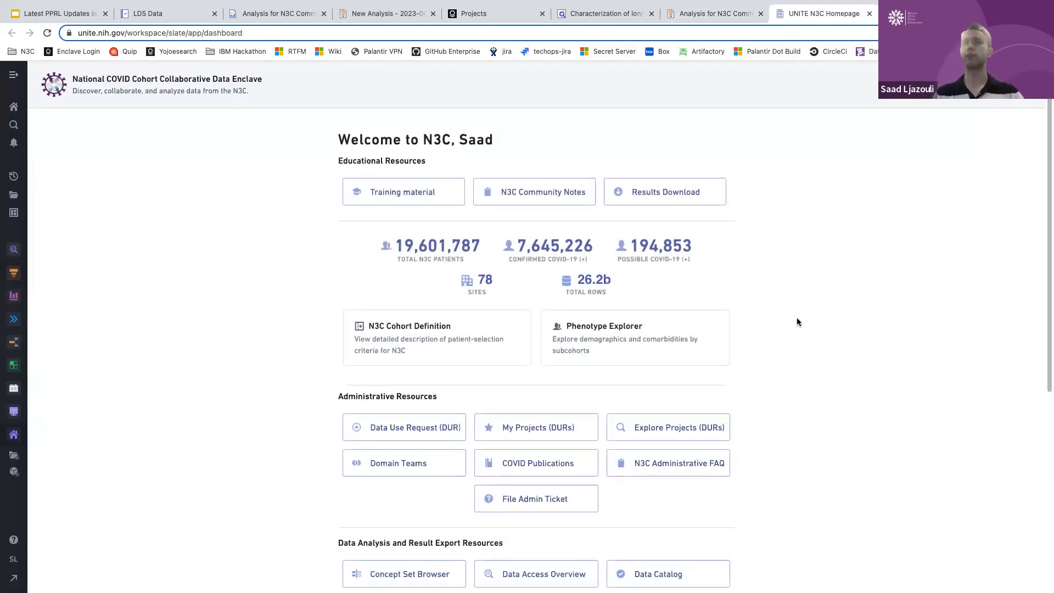
scroll(797, 319, "down", 1)
scroll(796, 319, "up", 1)
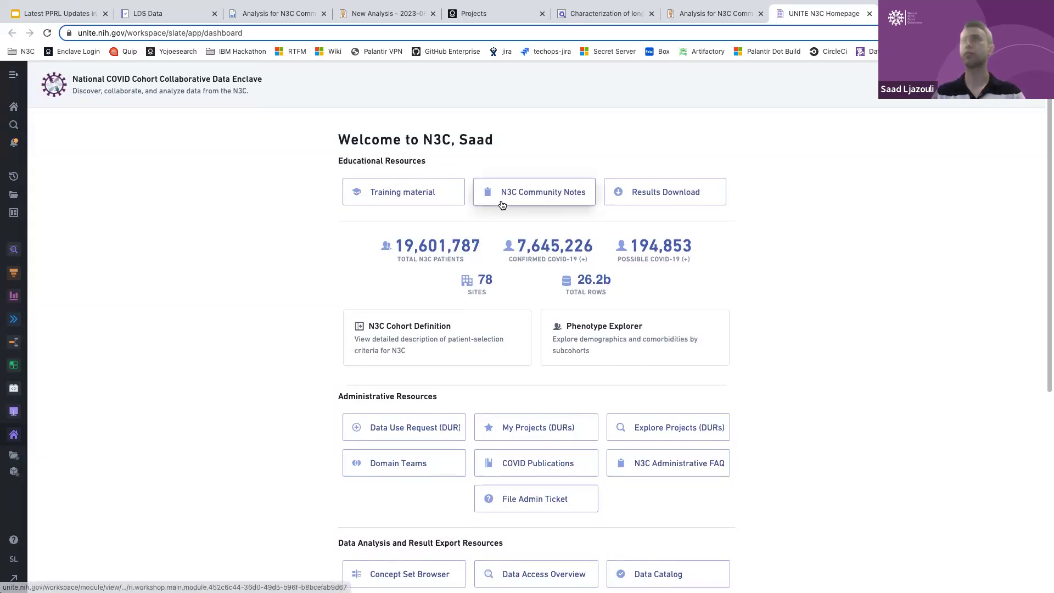
left_click(426, 193)
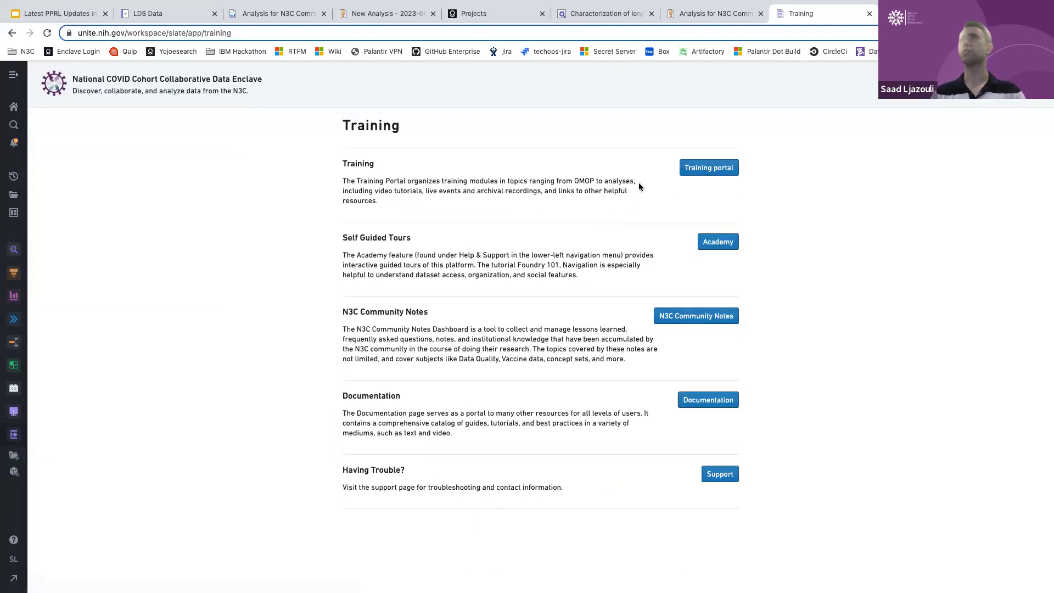
left_click(705, 168)
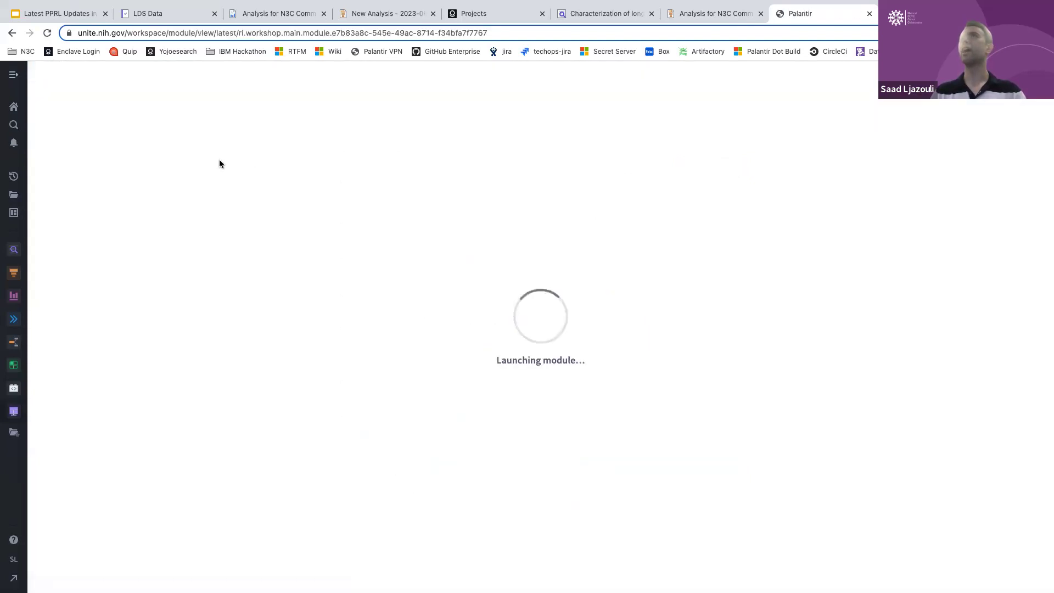
Step: Filter the training modules by the keyword PPRL and open the details of the N3C Privacy-Preserving Record Linkage module
left_click(119, 251)
type("PPRL")
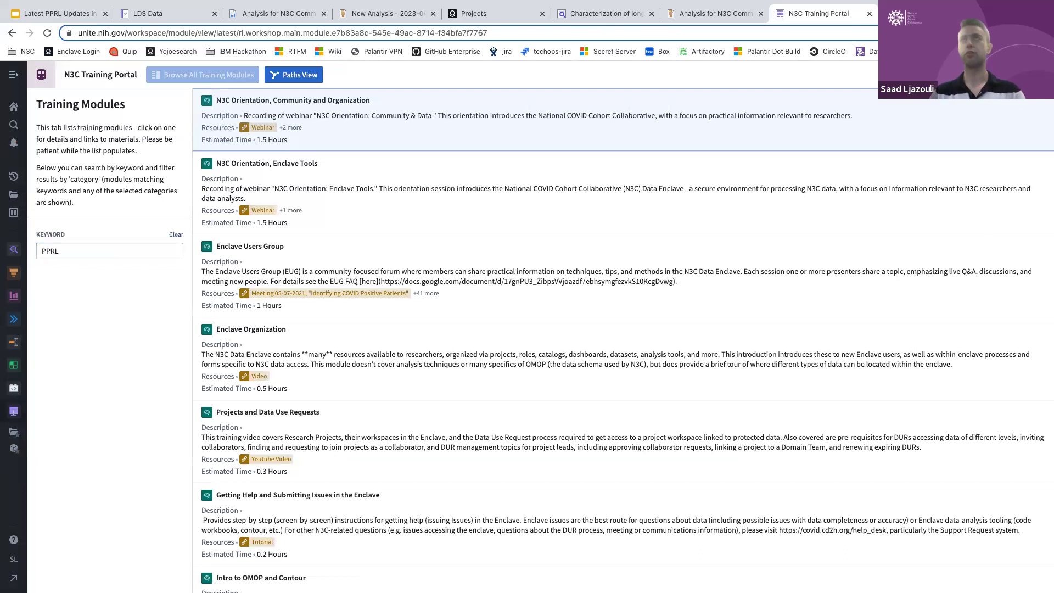
left_click(467, 148)
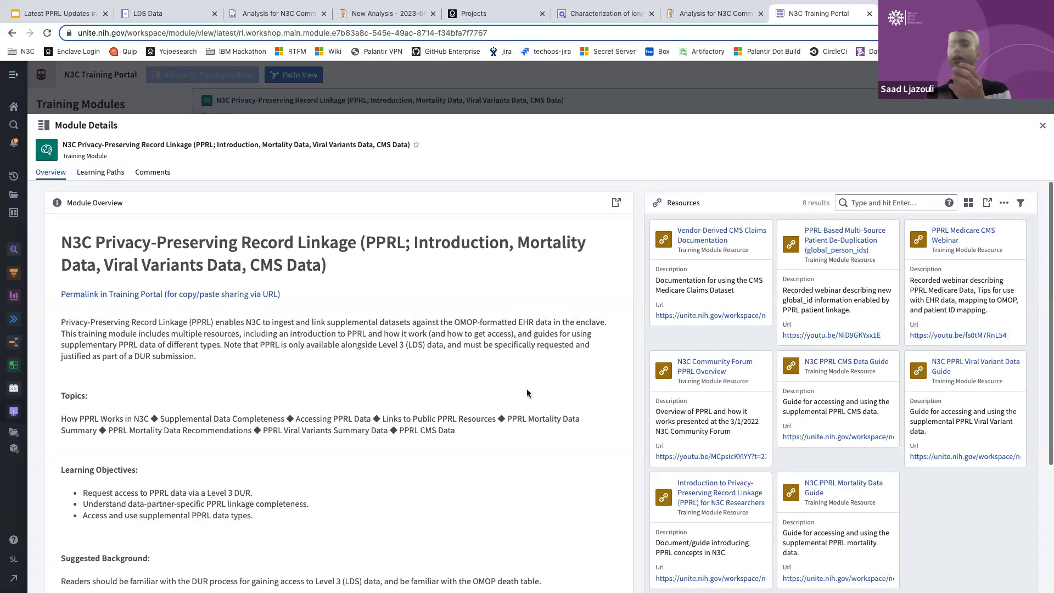
Step: Open the Vendor-Derived CMS Claims Documentation from the module's resources, skim its introduction to the Medicare claims files, and return to the module
scroll(705, 364, "down", 1)
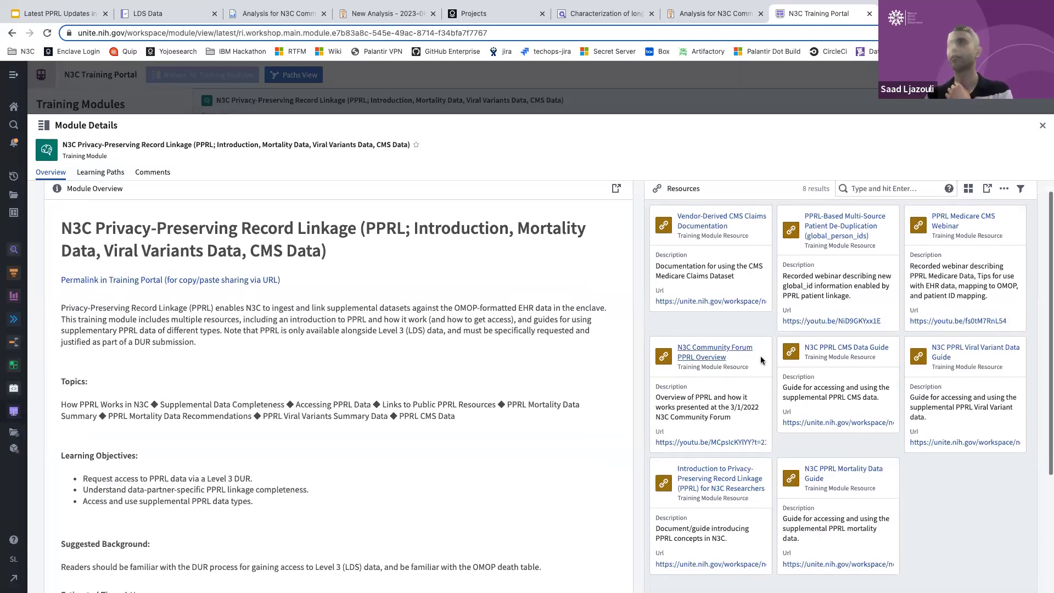
scroll(746, 384, "up", 1)
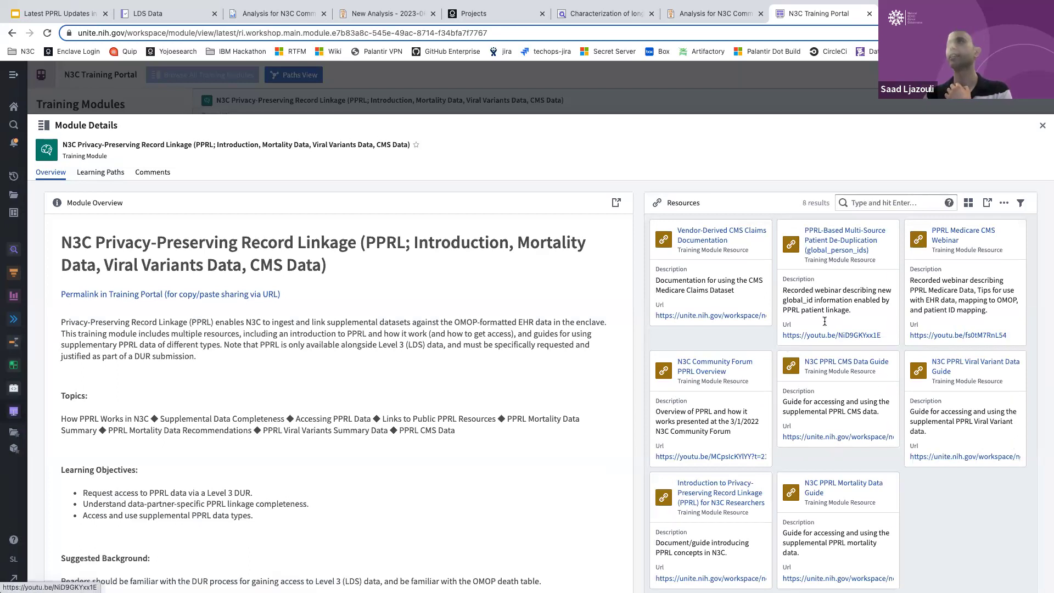
left_click(734, 316)
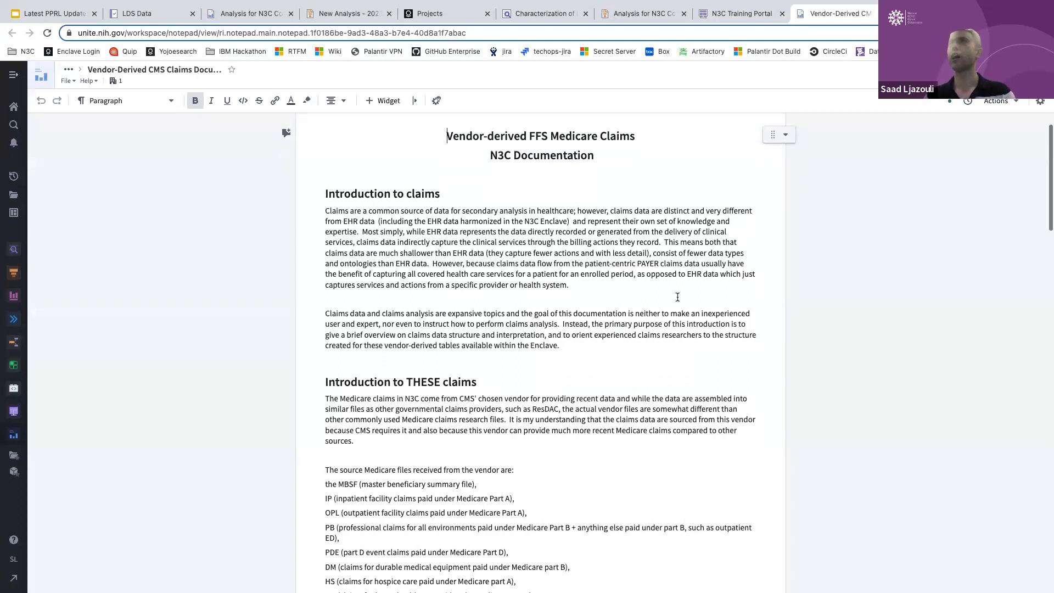
scroll(677, 297, "down", 8)
scroll(677, 297, "down", 3)
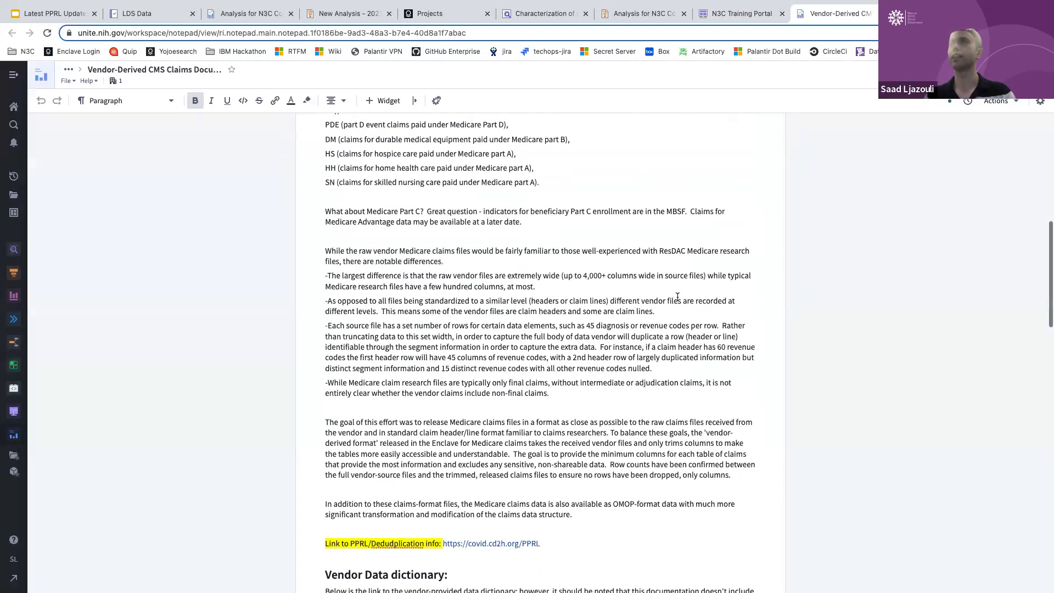
key("ctrl+shift+Tab")
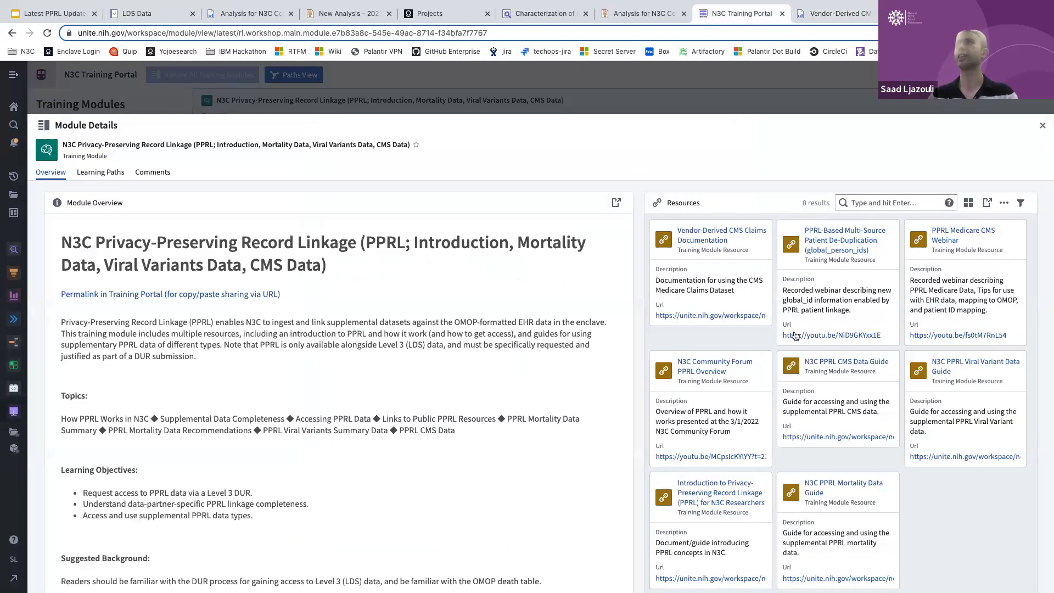
Step: Review the PPRL module's resource guides, webinars and author details, and close the module details
scroll(874, 311, "down", 2)
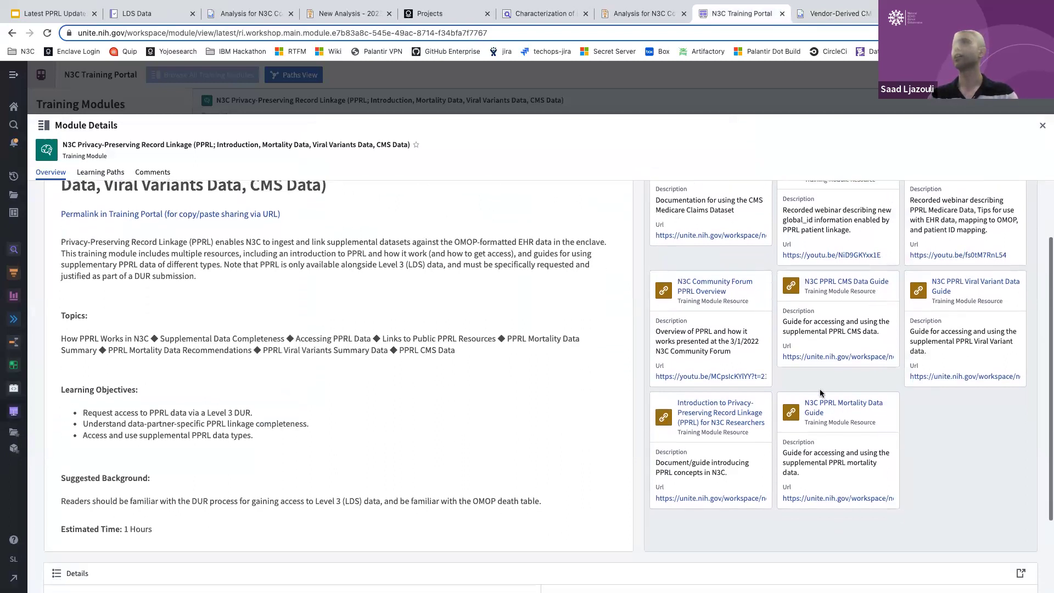
scroll(769, 409, "up", 1)
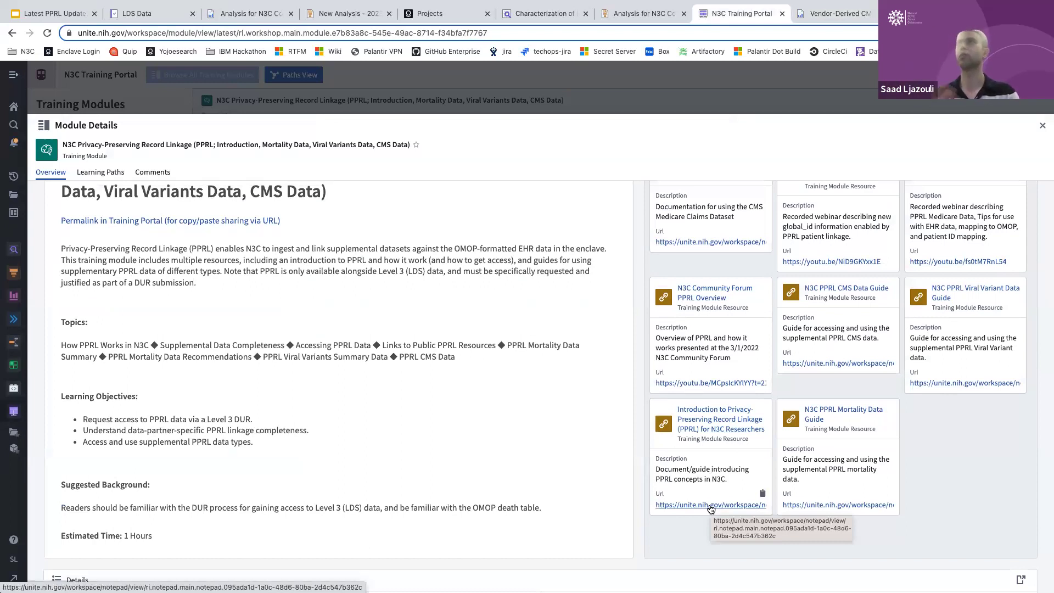
scroll(711, 508, "up", 2)
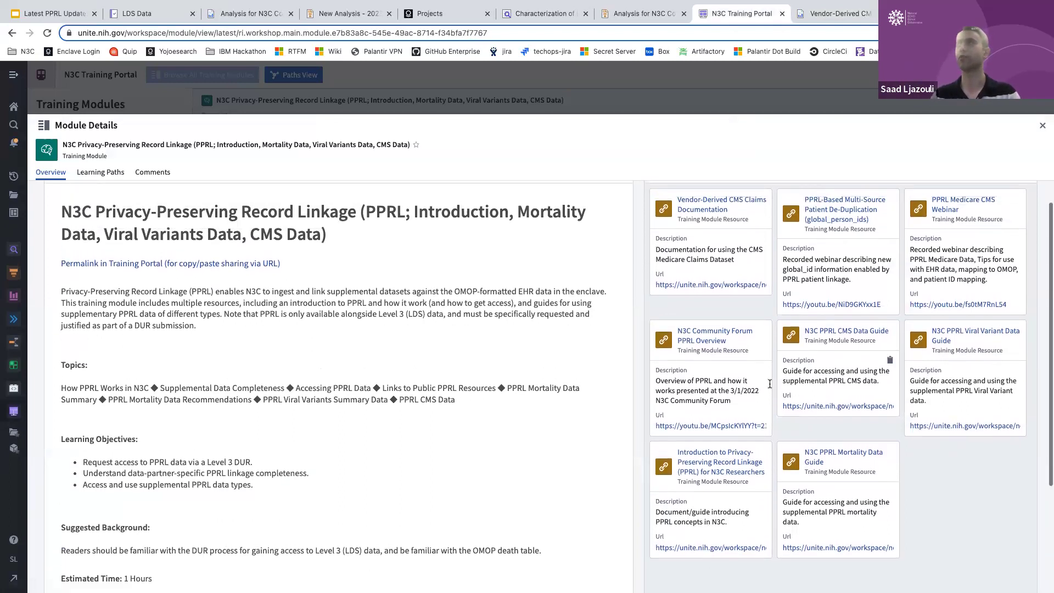
scroll(491, 383, "down", 3)
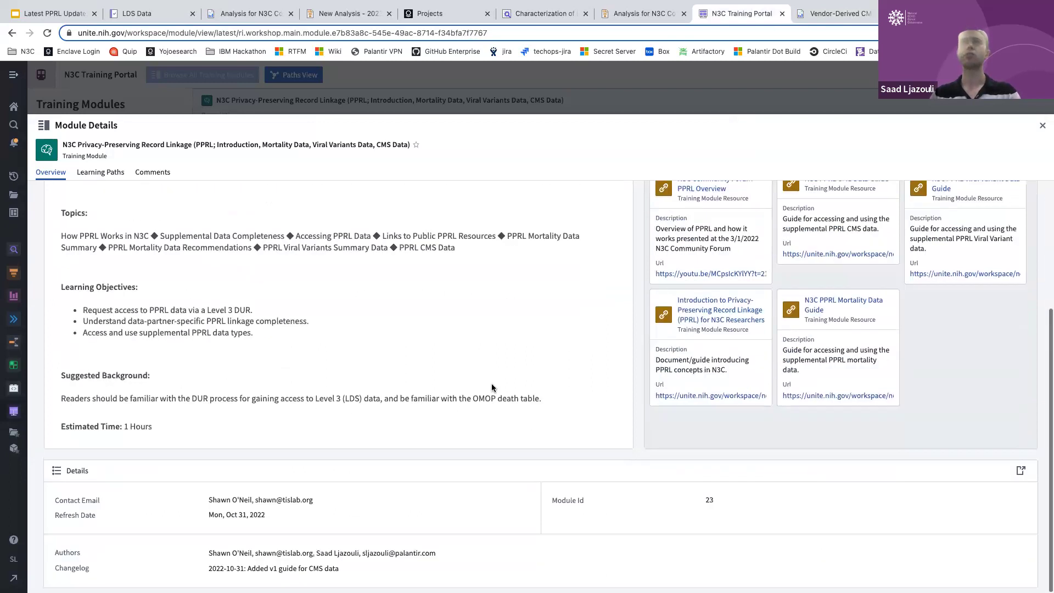
scroll(381, 380, "up", 1)
scroll(784, 301, "up", 3)
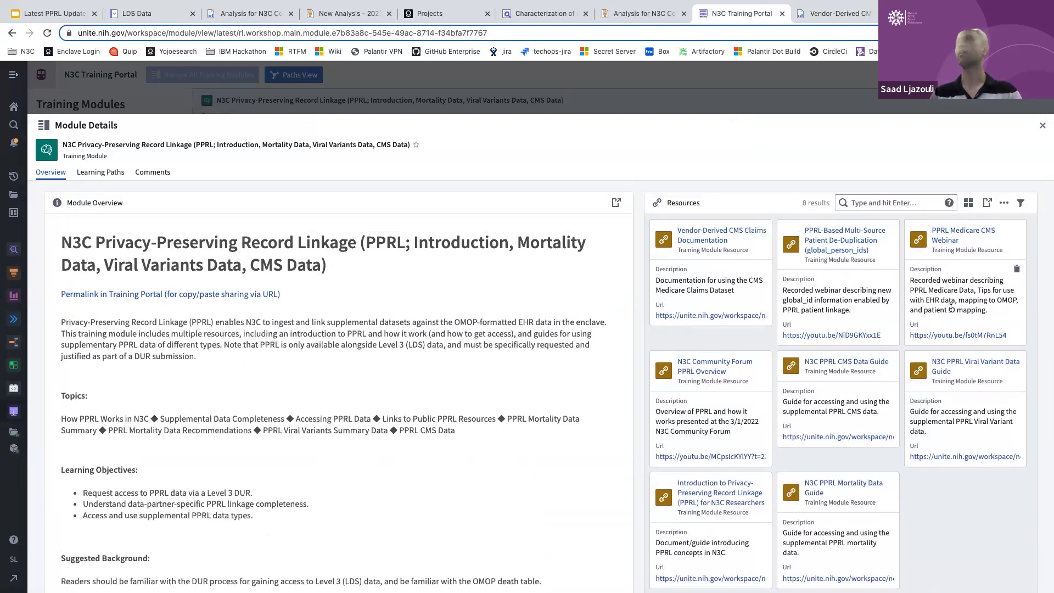
double_click(959, 311)
left_click(976, 303)
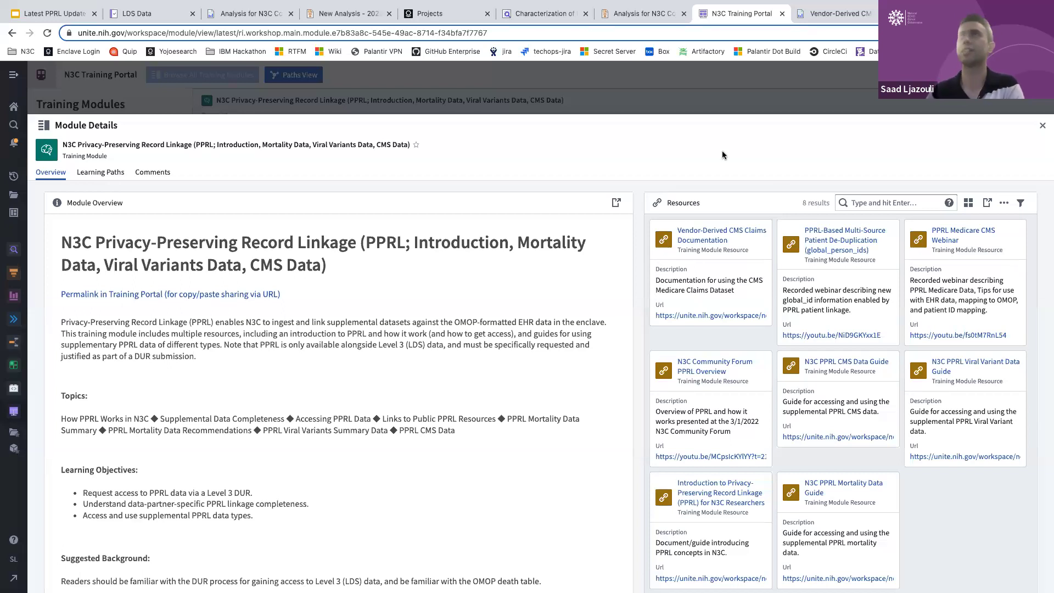
left_click(613, 77)
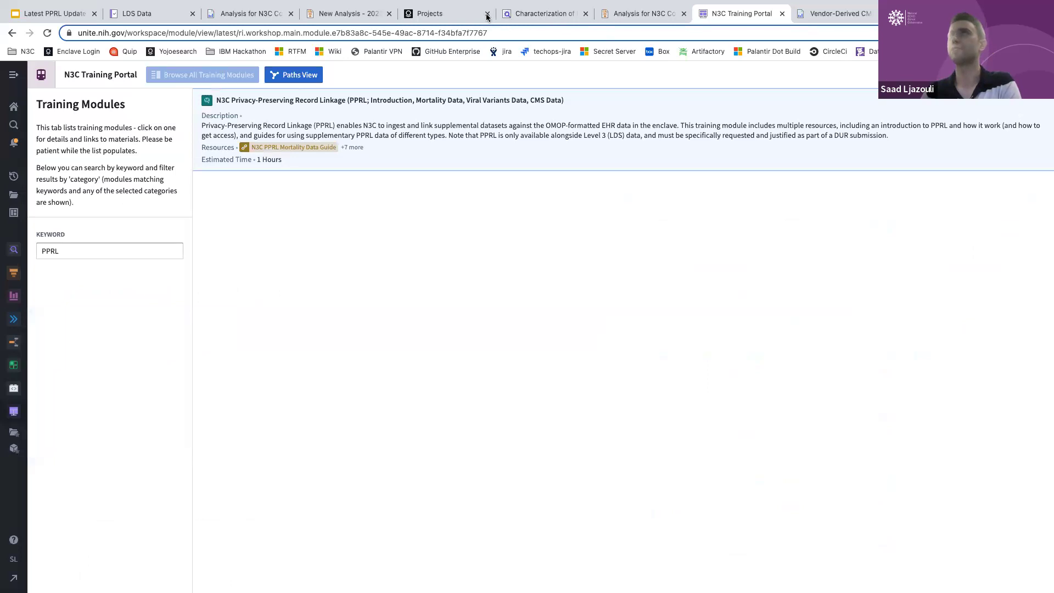